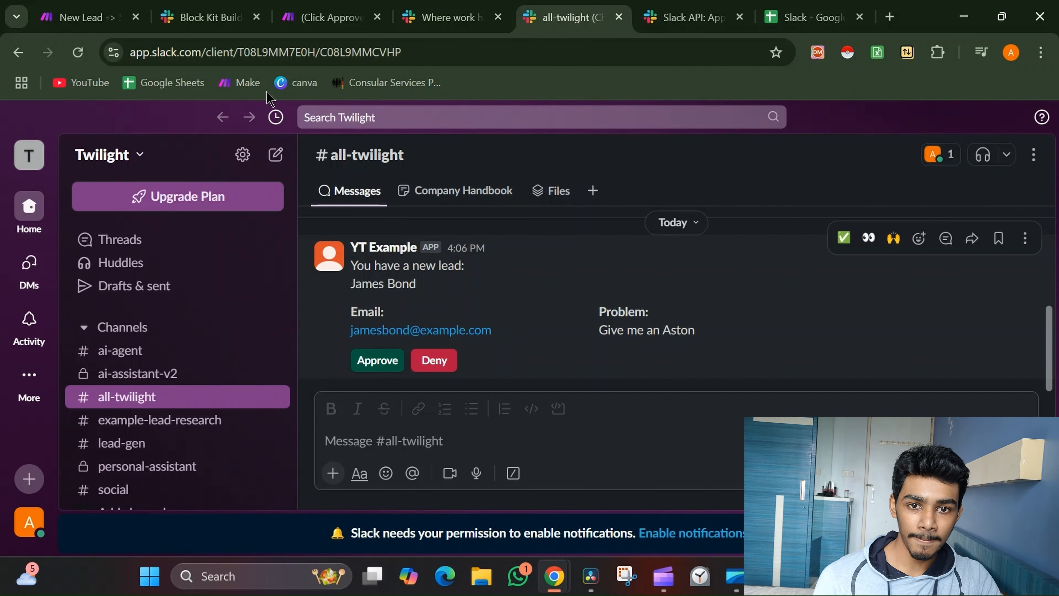
# Switch to the Make scenario that handles the Slack Approve and Deny button clicks
pyautogui.click(311, 18)
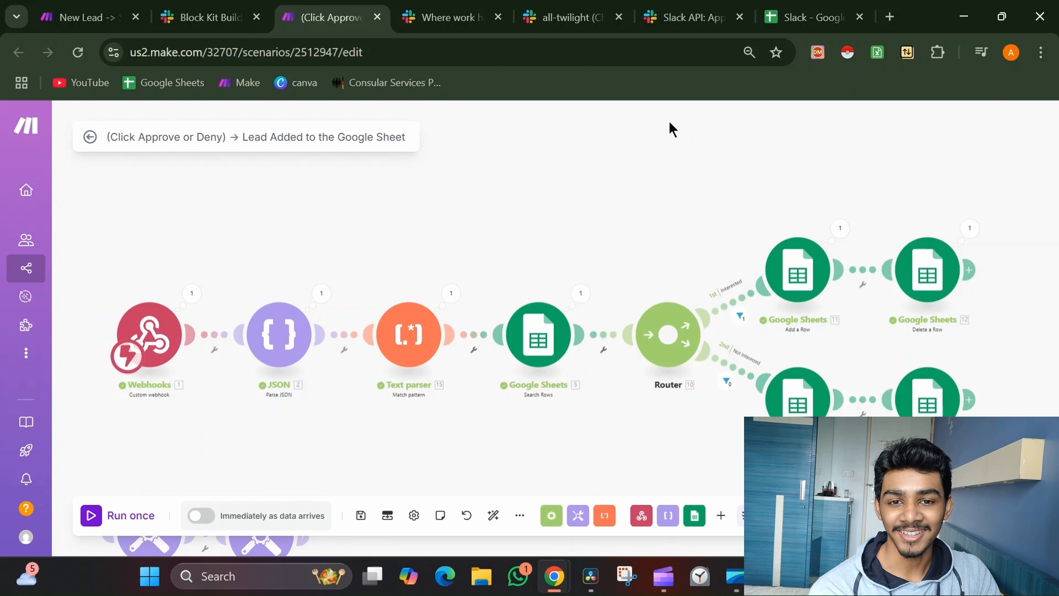
# Open the lead spreadsheet, whose Intake sheet holds one lead at Intake status
pyautogui.click(127, 4)
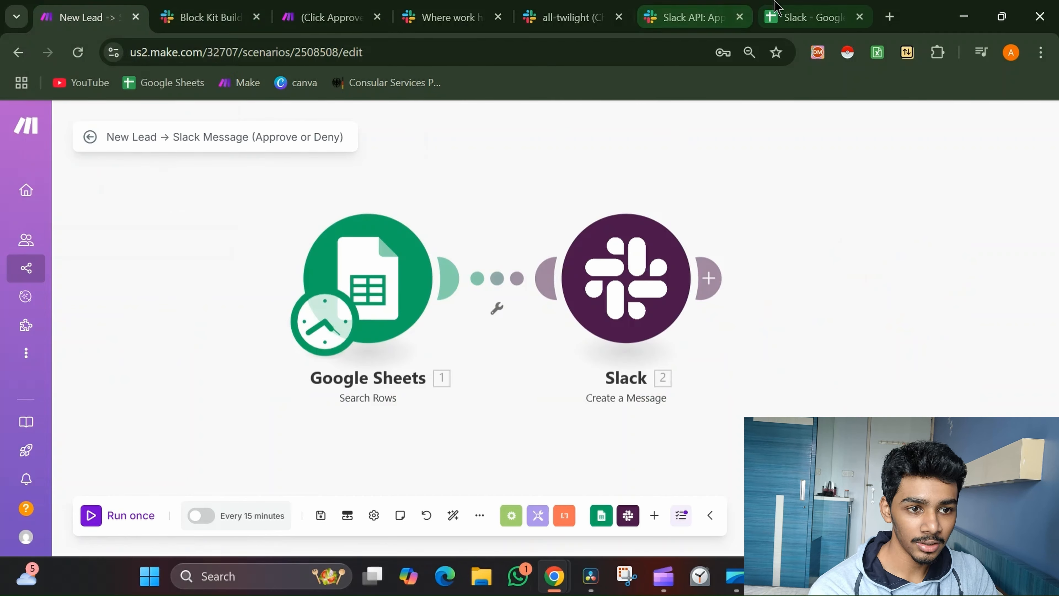
pyautogui.click(804, 16)
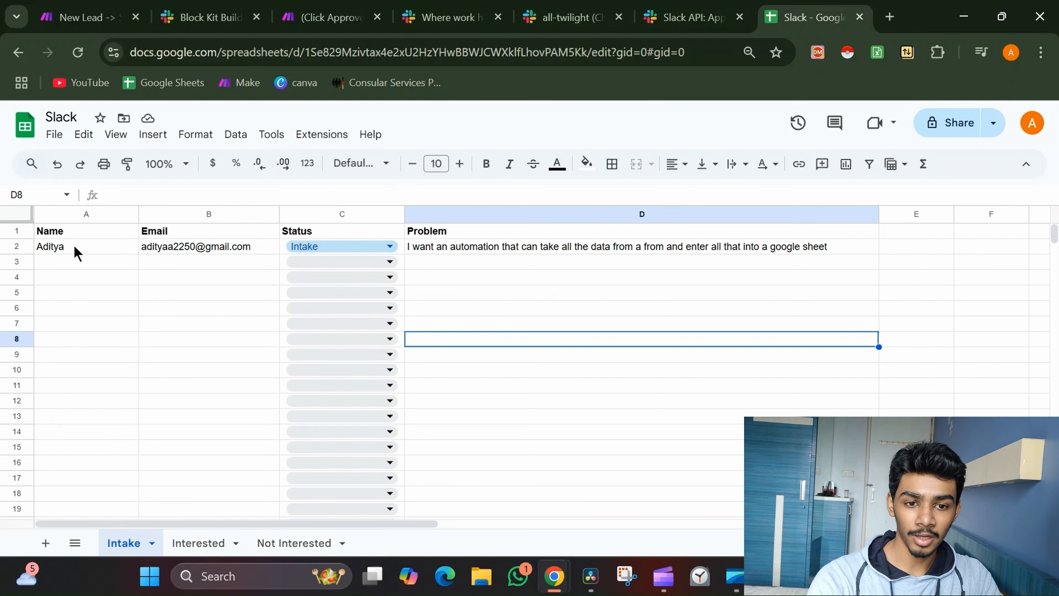
# Check the C2 status options and D2 problem text, leaving status Intake, then return to New Lead
pyautogui.doubleClick(309, 242)
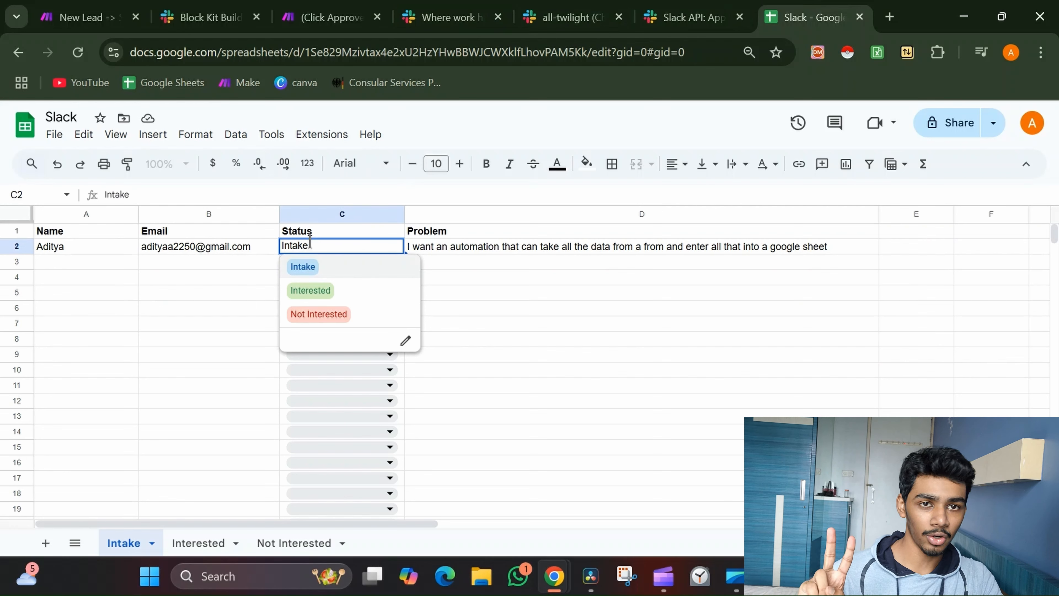
pyautogui.click(445, 294)
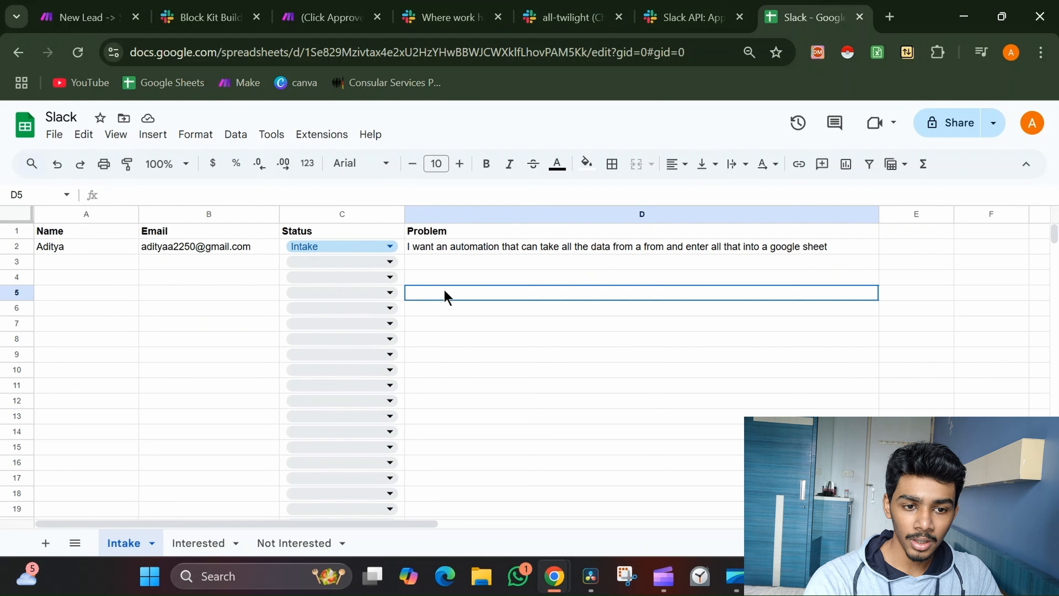
pyautogui.click(432, 250)
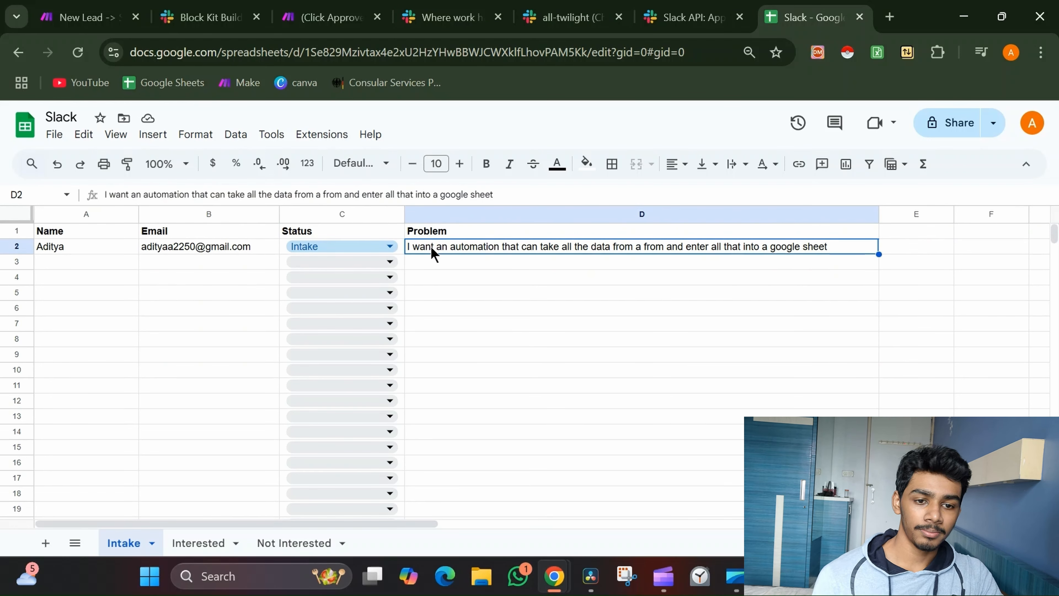
pyautogui.click(85, 18)
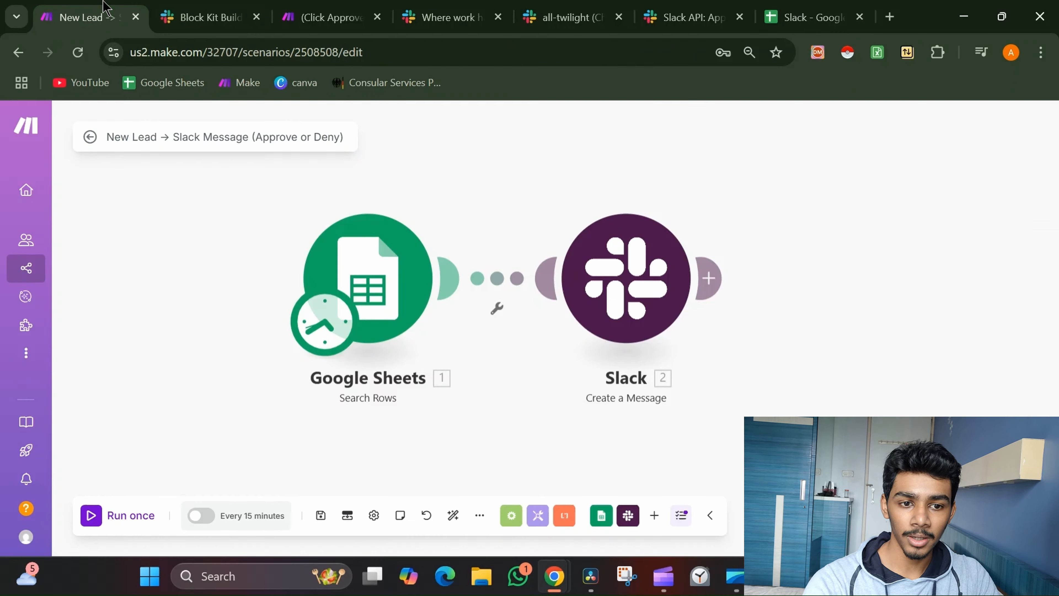
# Review the Slack Create a Message settings: all-twilight channel and Blocks JSON mapping Name and Email
pyautogui.click(632, 279)
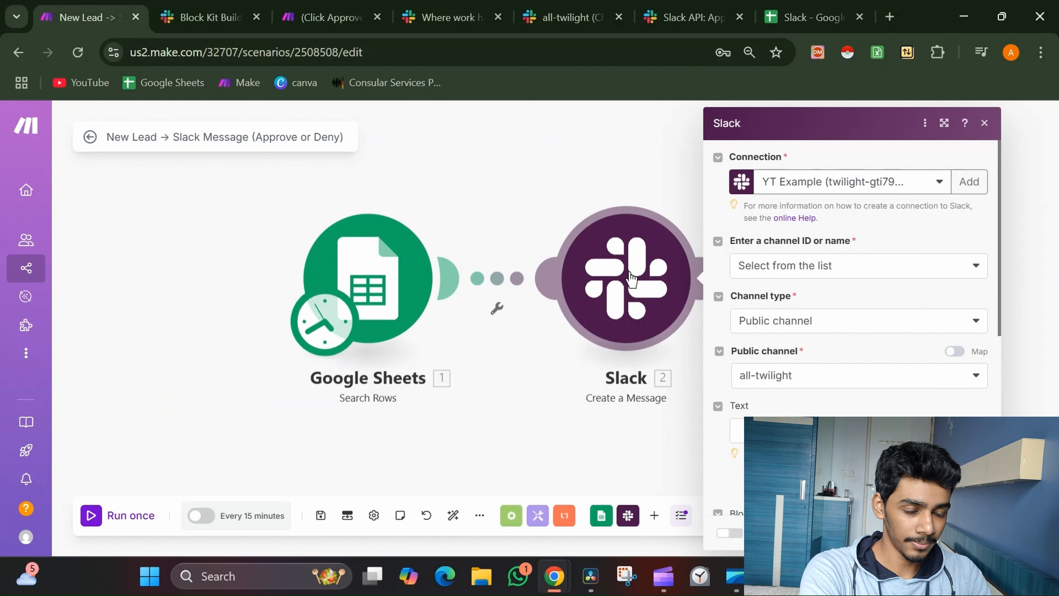
pyautogui.moveTo(574, 186); pyautogui.dragTo(392, 208)
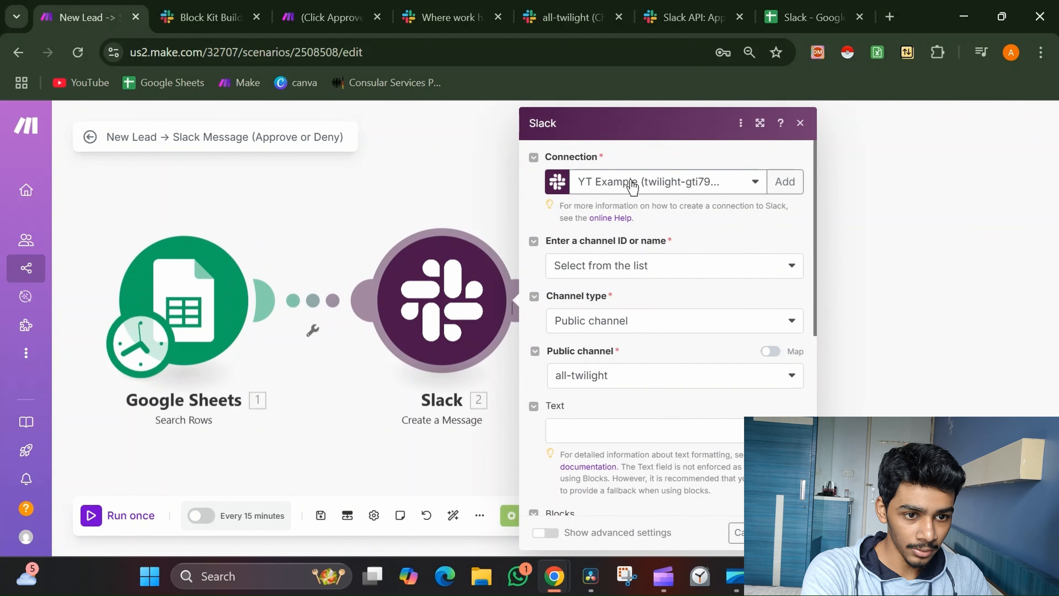
pyautogui.scroll(-10, 685, 426)
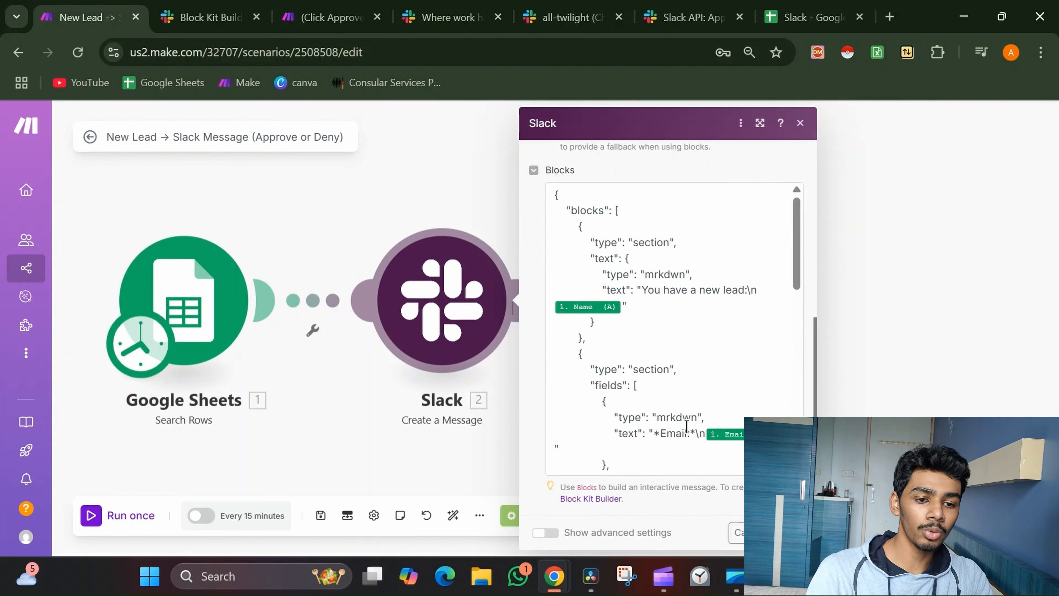
pyautogui.scroll(3, 685, 425)
pyautogui.scroll(5, 685, 425)
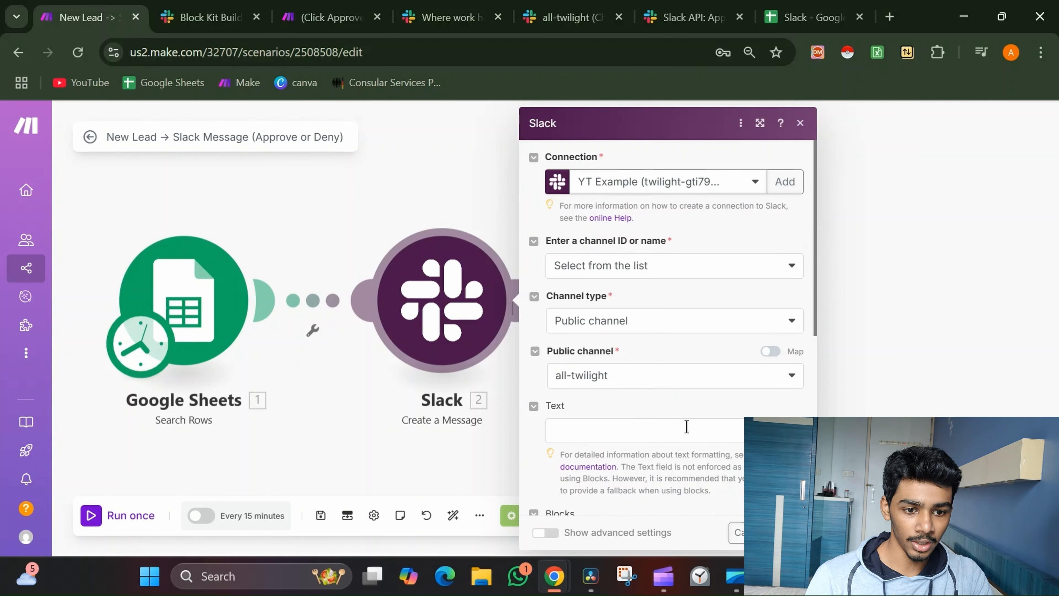
pyautogui.scroll(-3, 685, 425)
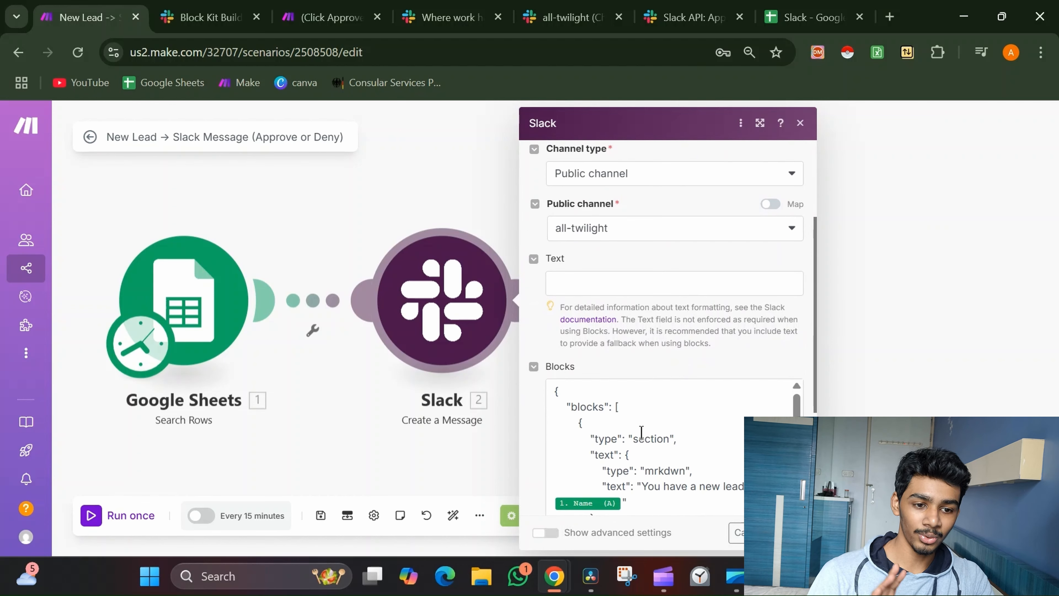
pyautogui.scroll(-3, 641, 432)
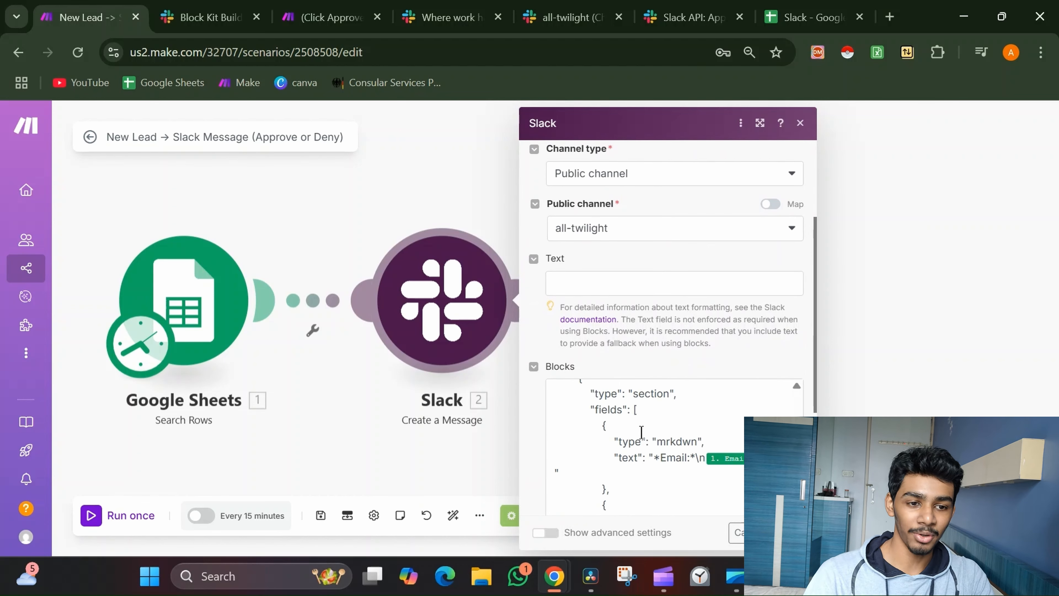
pyautogui.scroll(3, 708, 257)
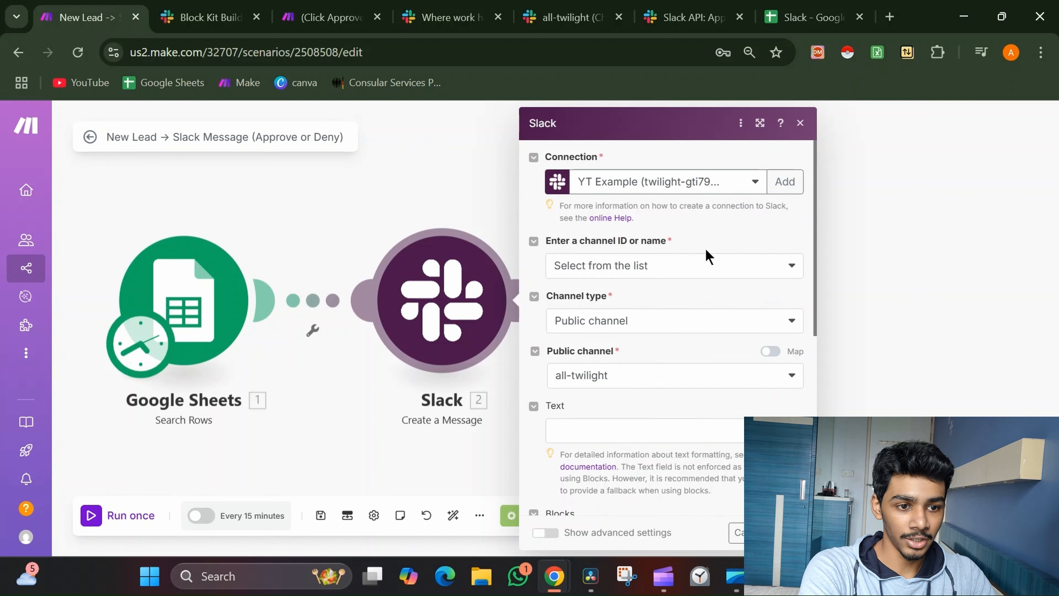
pyautogui.click(779, 180)
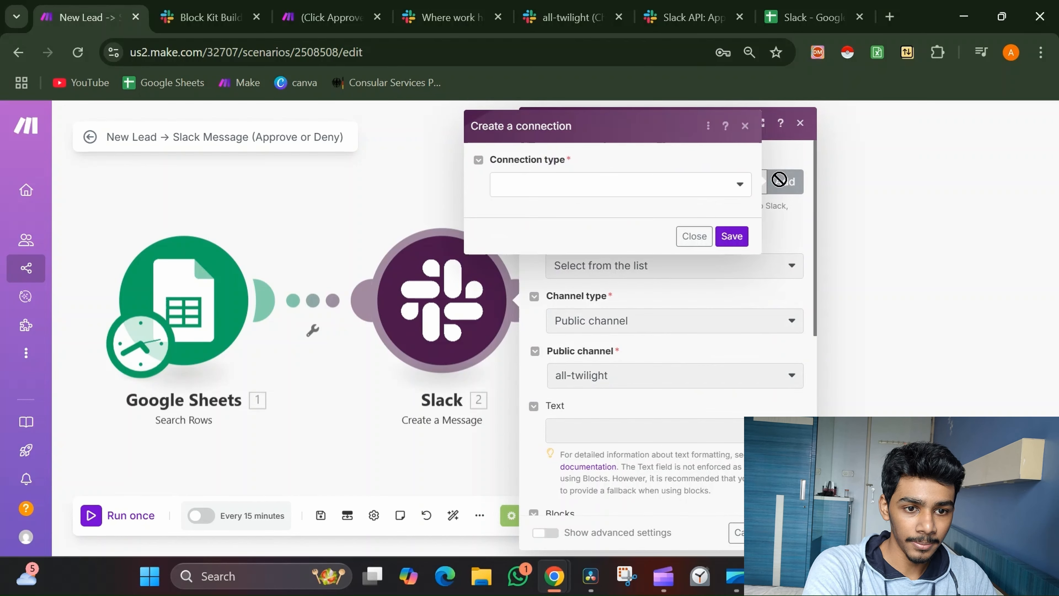
pyautogui.click(704, 189)
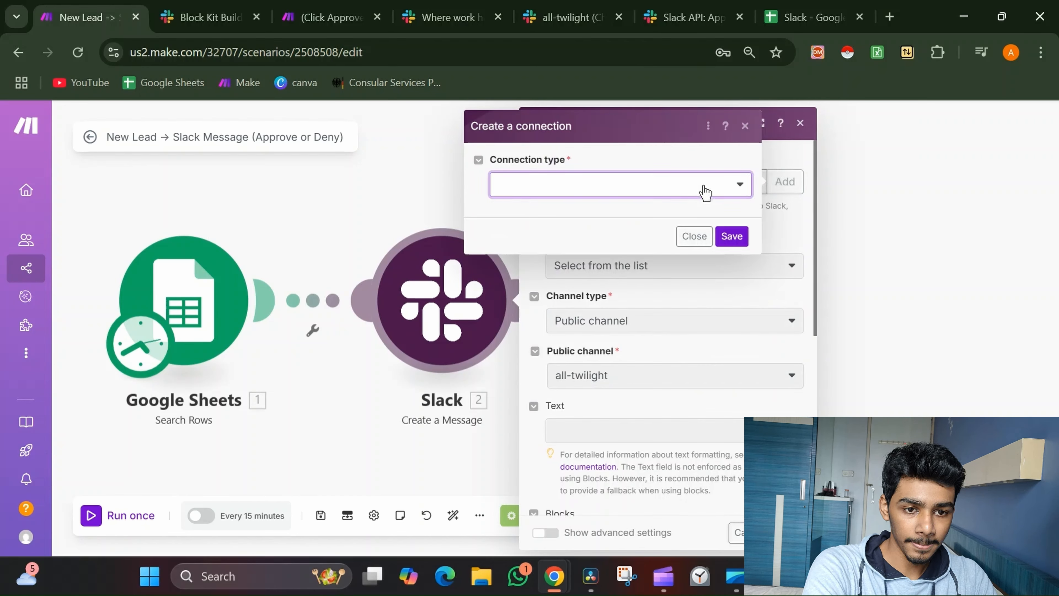
pyautogui.click(605, 235)
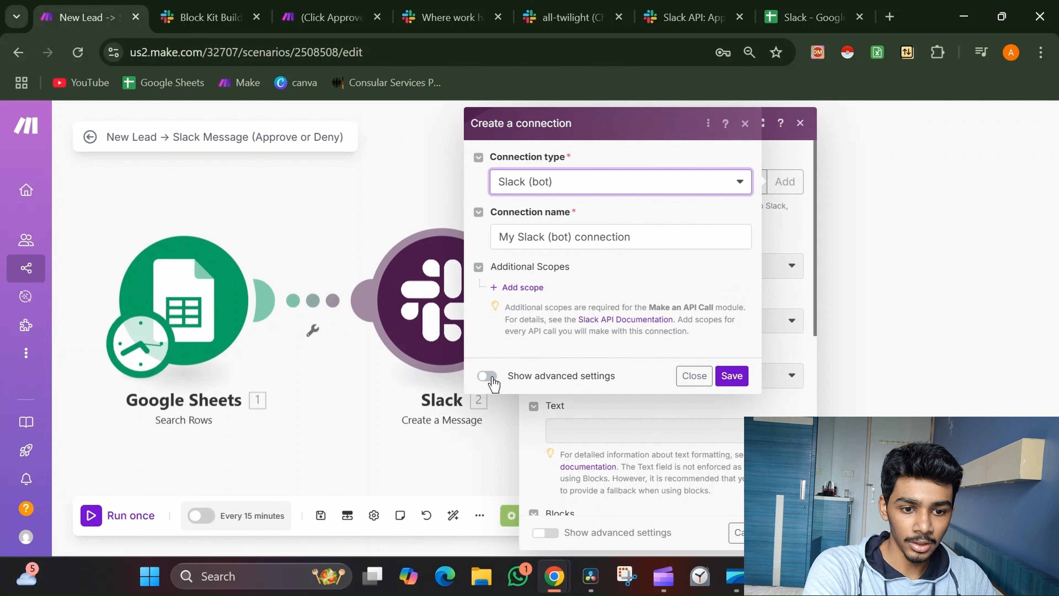
pyautogui.click(665, 236)
pyautogui.moveTo(666, 236); pyautogui.dragTo(517, 242)
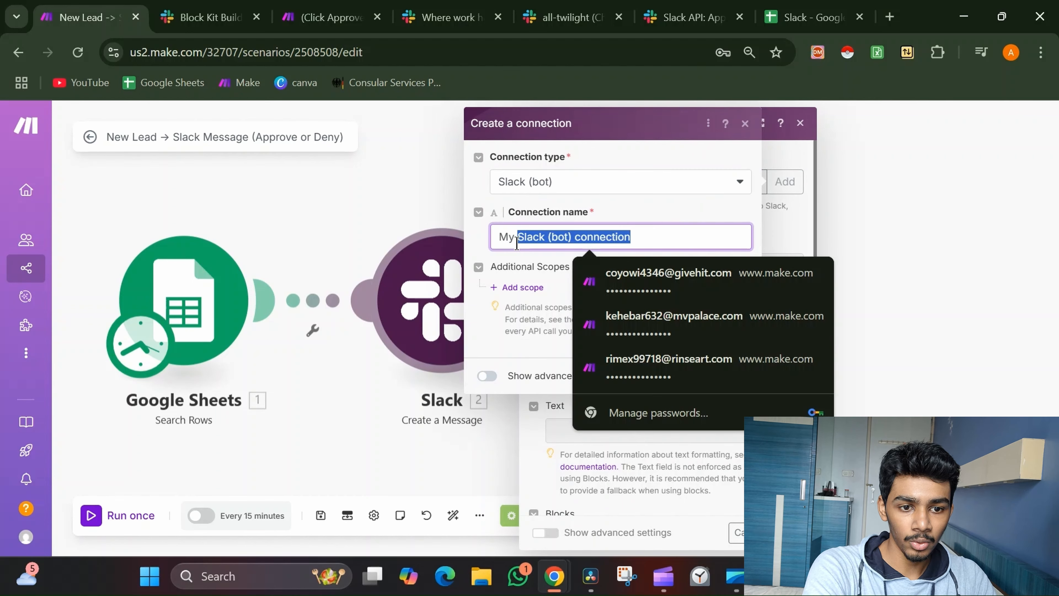
pyautogui.click(485, 378)
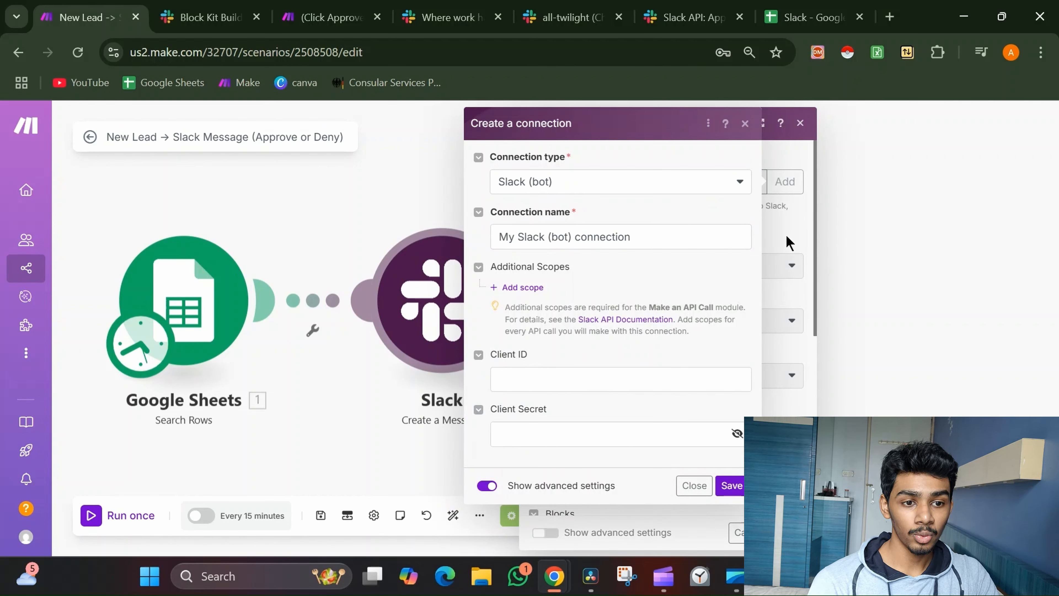
pyautogui.click(693, 486)
pyautogui.scroll(-1, 705, 411)
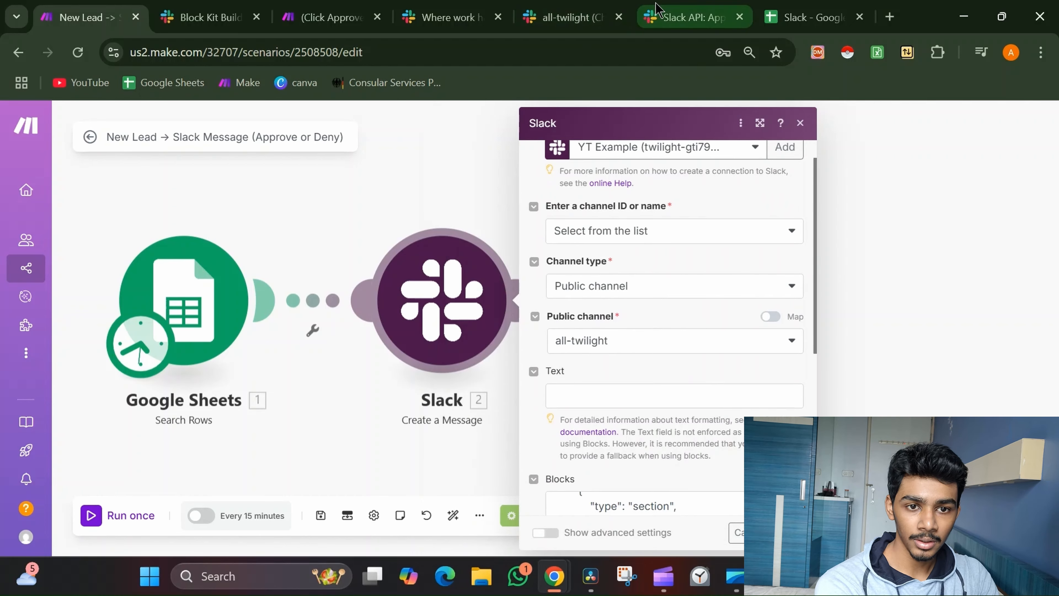
# From all-twilight, open Manage apps under the Twilight workspace's Tools & settings
pyautogui.click(683, 17)
pyautogui.scroll(3, 594, 255)
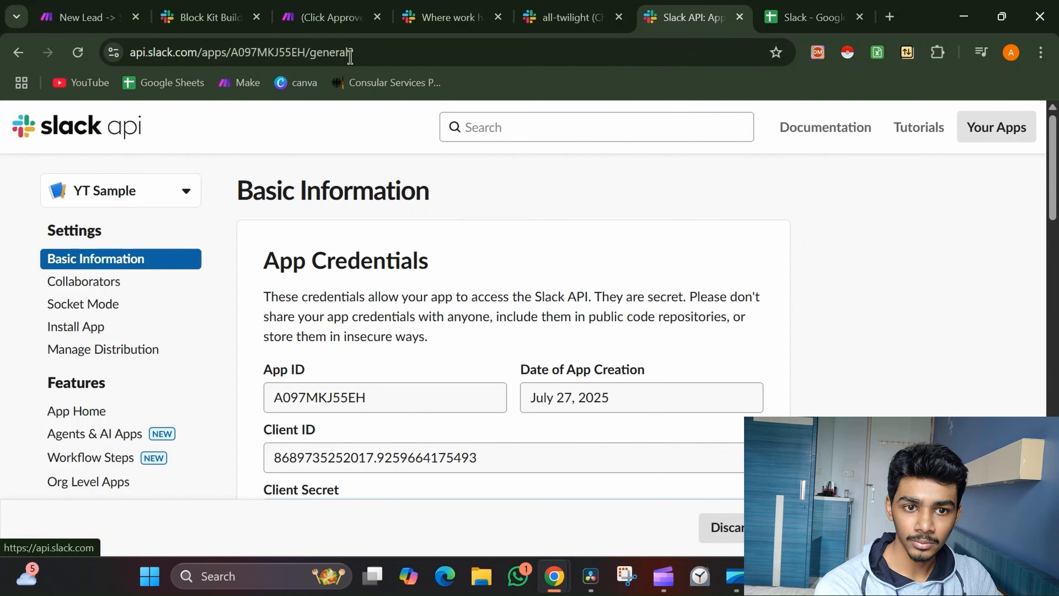
pyautogui.click(544, 5)
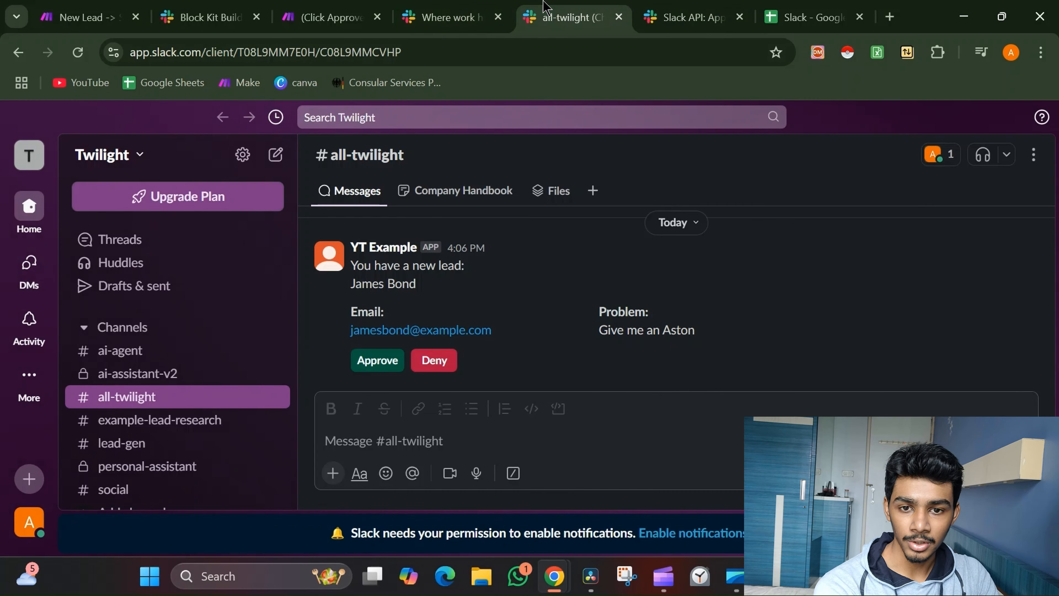
pyautogui.click(110, 167)
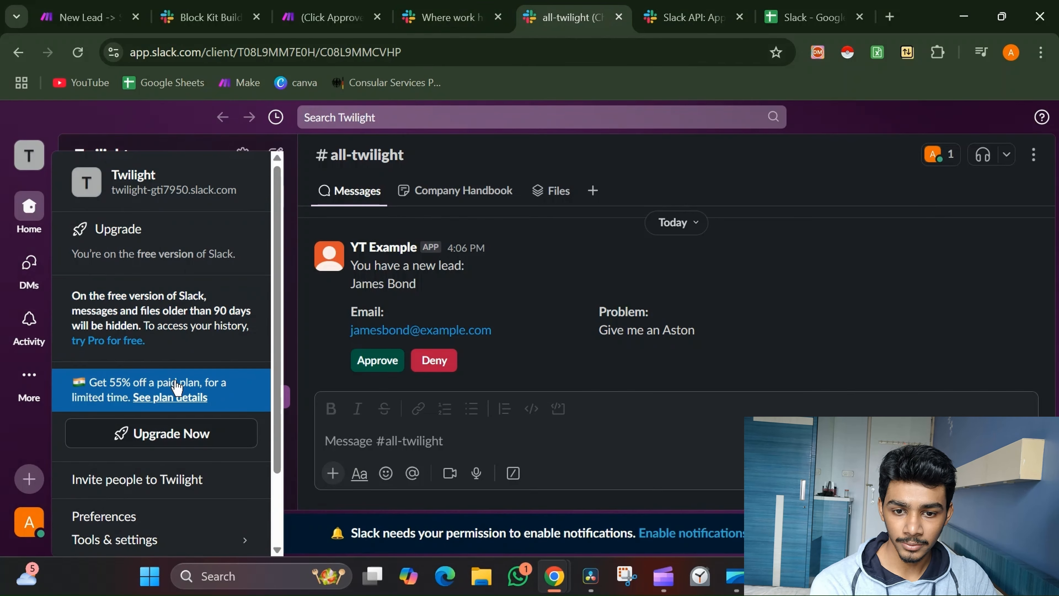
pyautogui.scroll(-2, 176, 384)
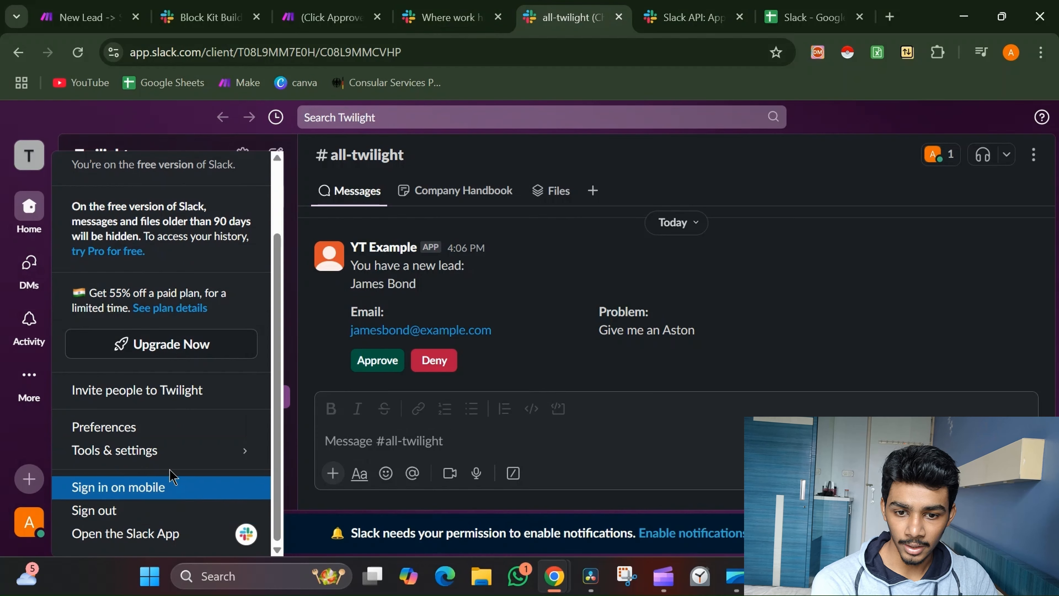
pyautogui.moveTo(174, 451)
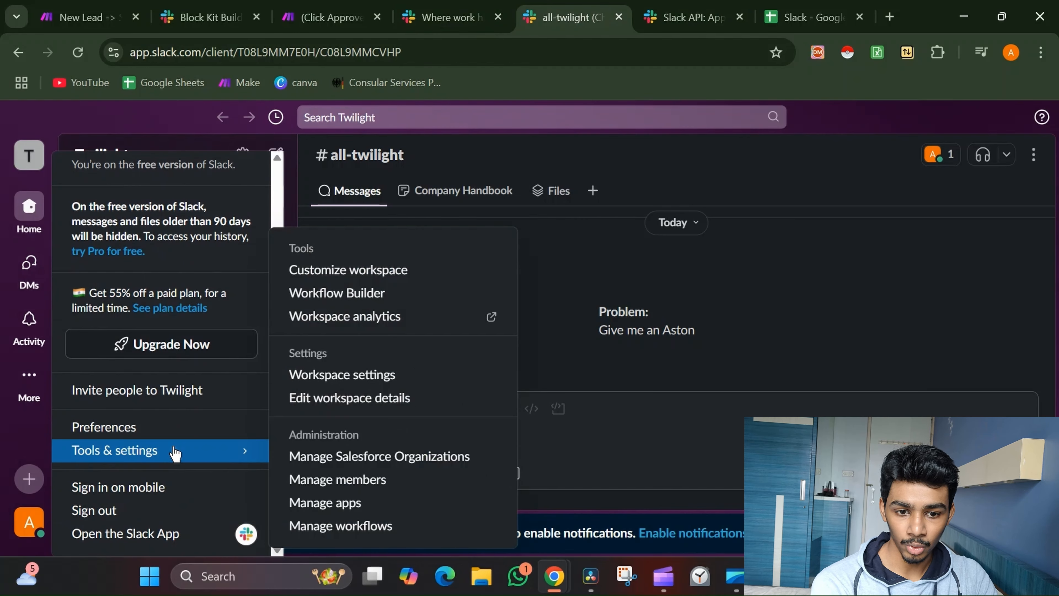
pyautogui.click(335, 504)
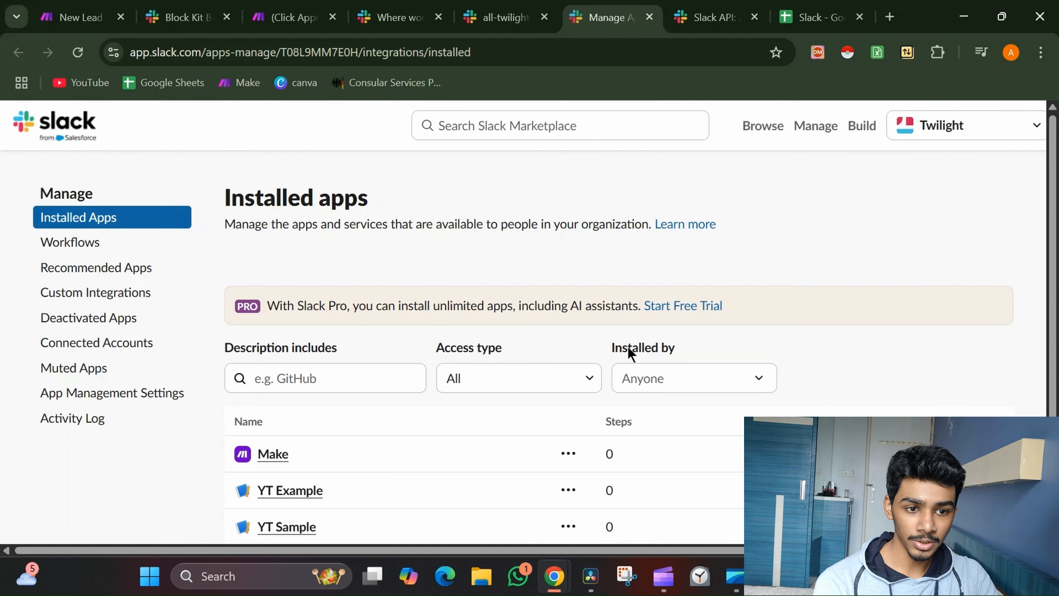
# On Slack API Your Apps, start a from-scratch app, then cancel it without picking a workspace
pyautogui.click(862, 125)
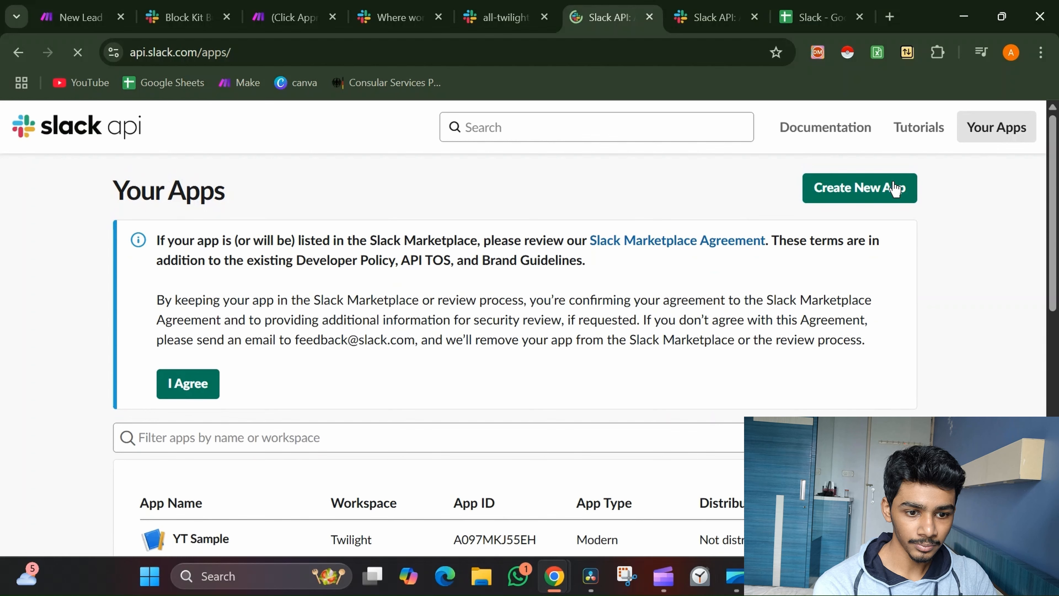
pyautogui.click(894, 188)
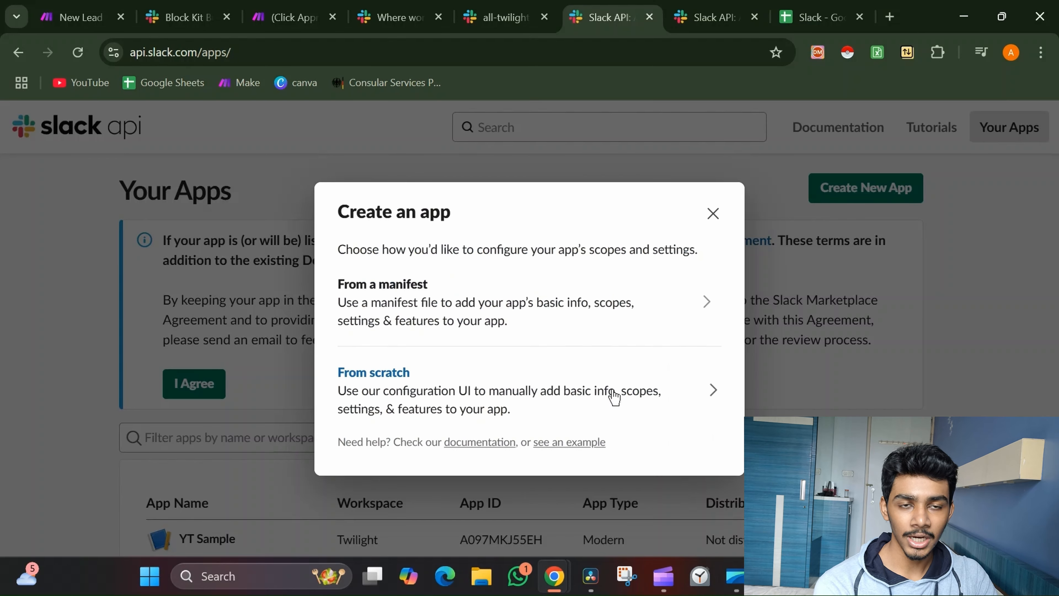
pyautogui.click(614, 397)
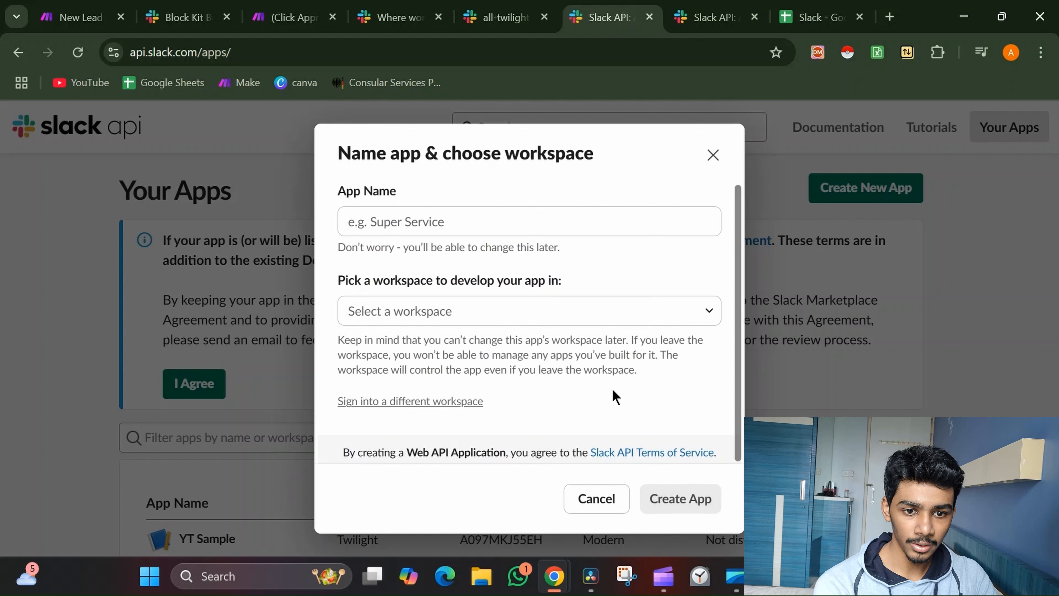
pyautogui.click(545, 311)
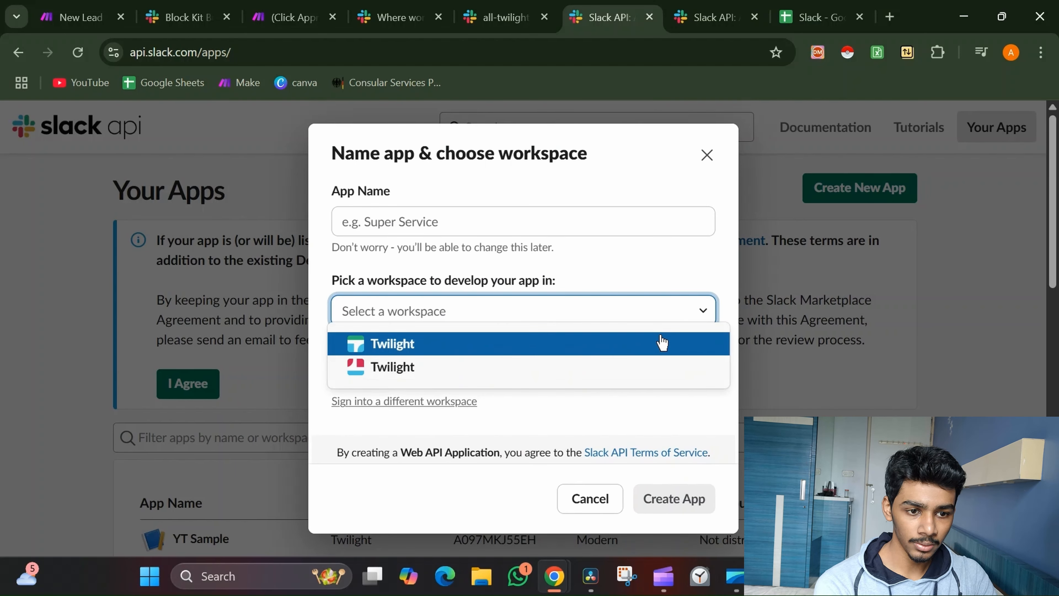
pyautogui.click(676, 247)
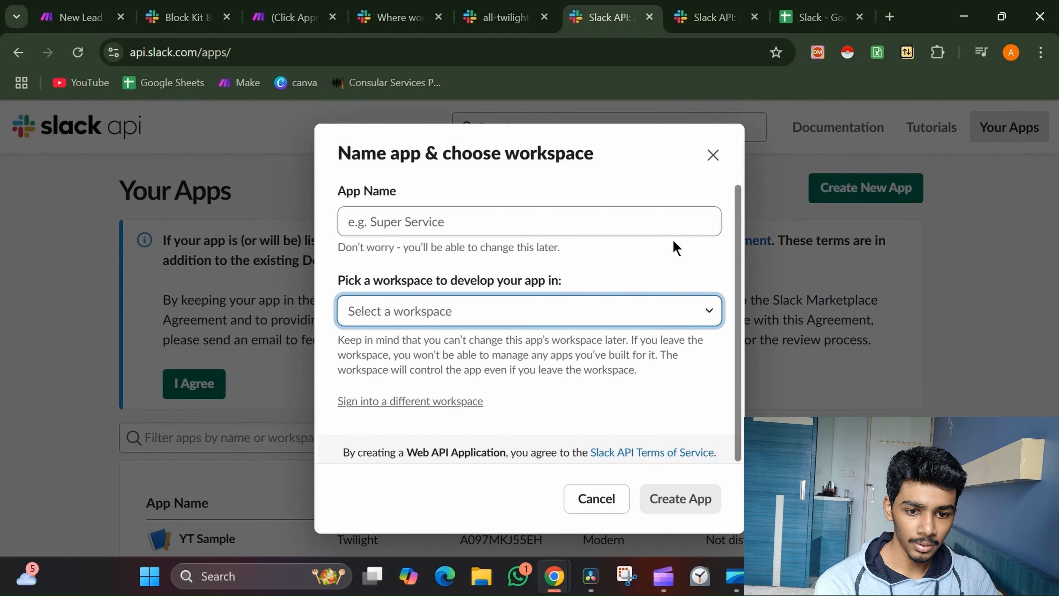
pyautogui.click(712, 154)
pyautogui.scroll(-2, 646, 275)
pyautogui.scroll(-2, 645, 282)
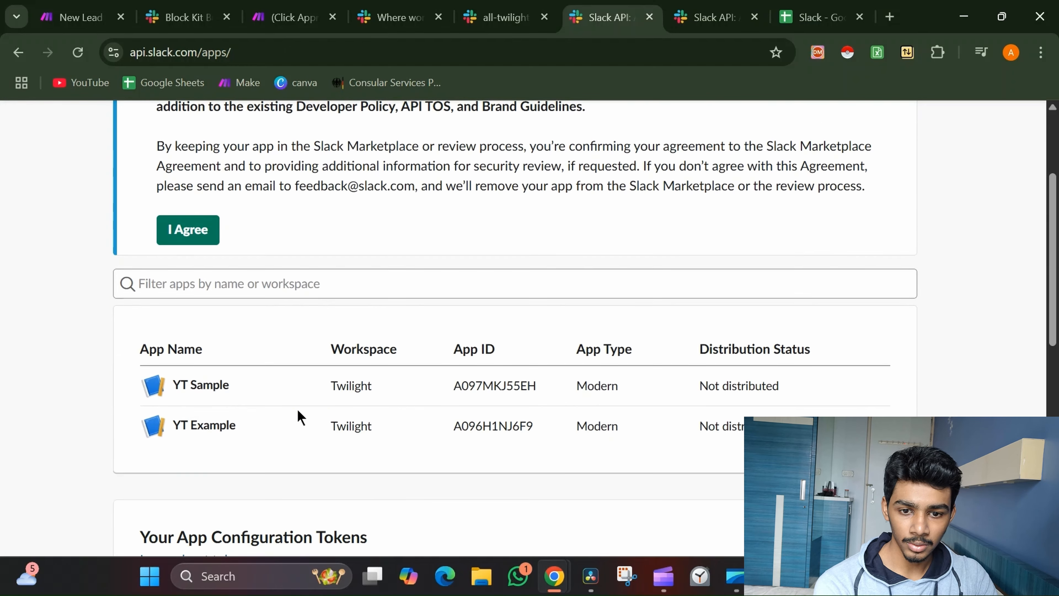
# Review YT Sample's App Credentials, then view its Interactivity & Shortcuts settings
pyautogui.click(190, 390)
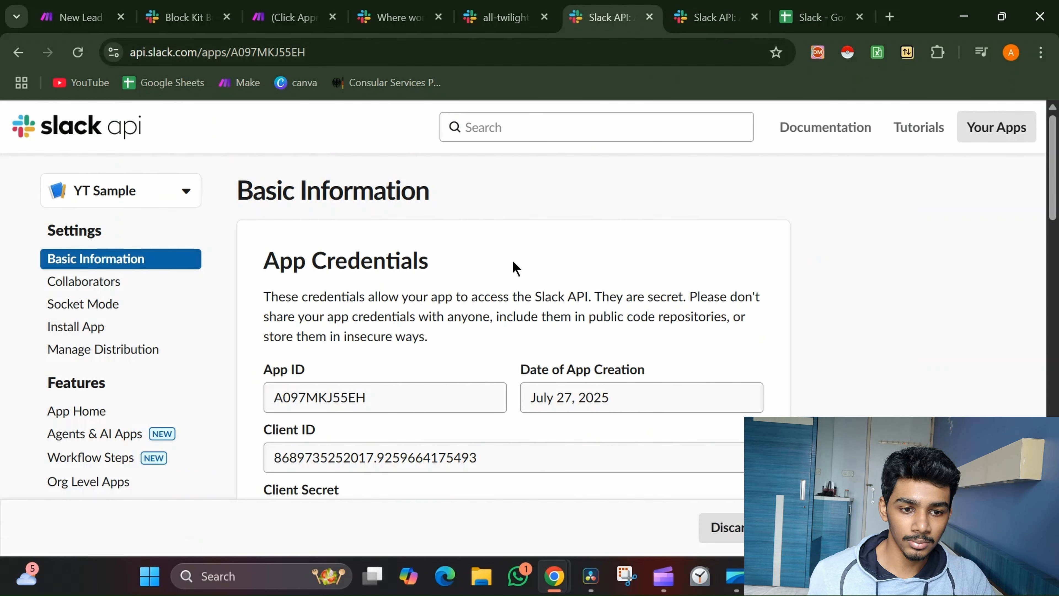
pyautogui.scroll(-3, 514, 263)
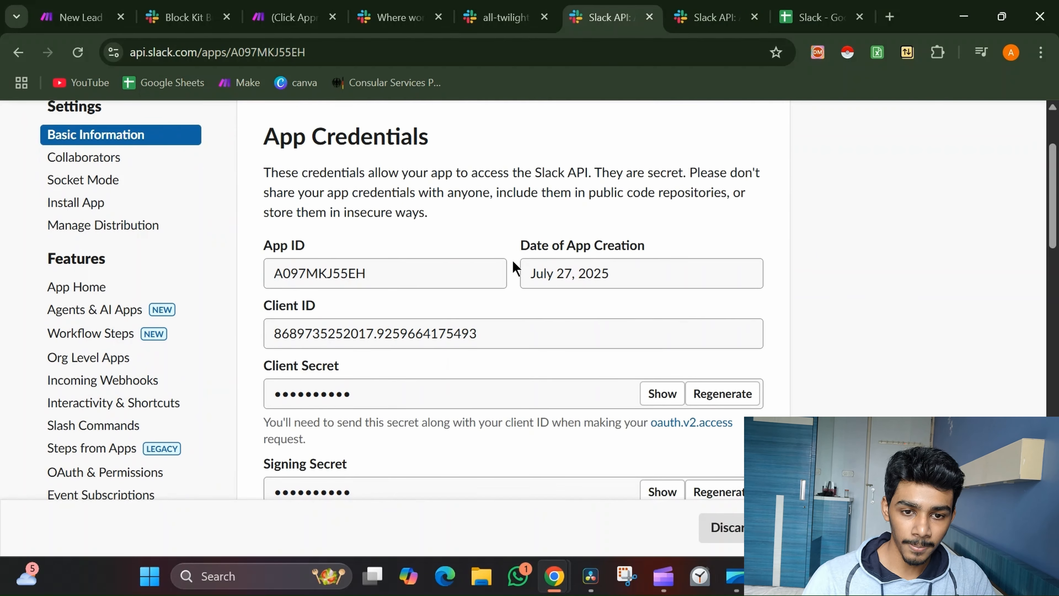
pyautogui.scroll(-1, 512, 259)
pyautogui.click(470, 295)
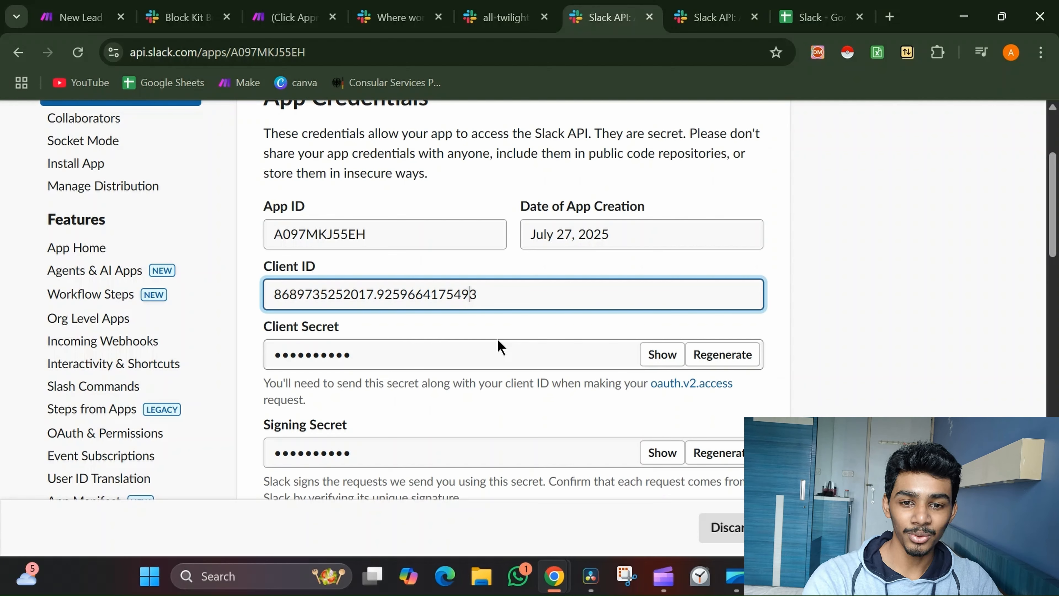
pyautogui.scroll(-3, 500, 346)
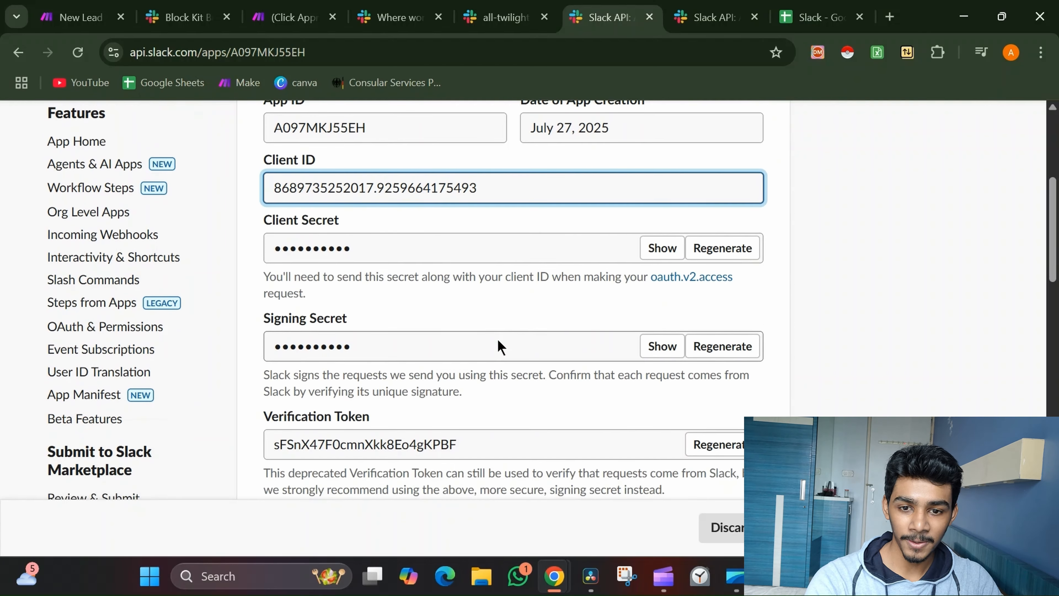
pyautogui.scroll(1, 500, 346)
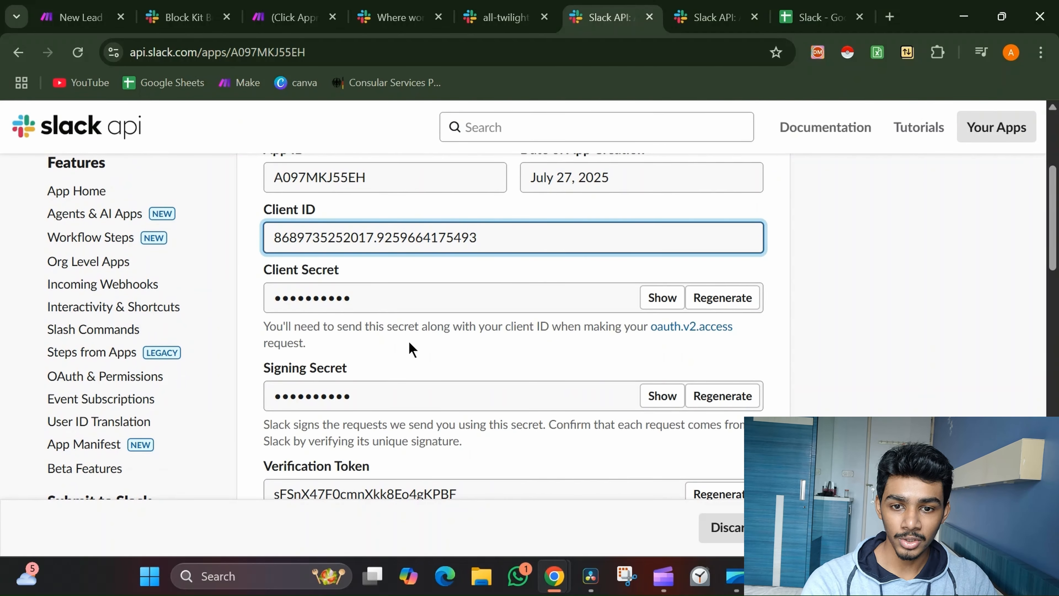
pyautogui.click(142, 311)
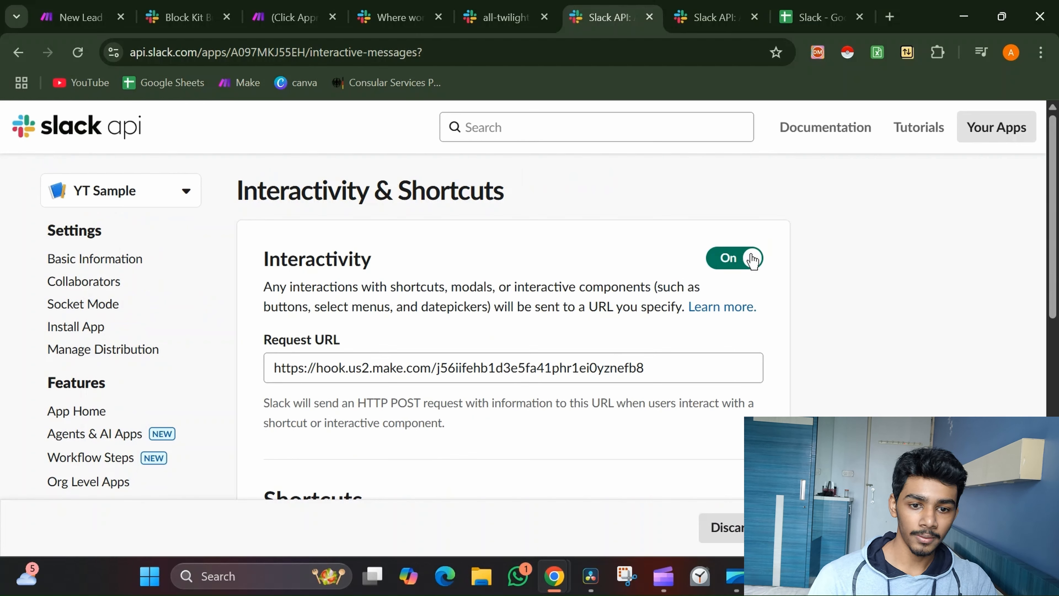
# Copy the Make Webhooks module's address to the clipboard
pyautogui.click(277, 6)
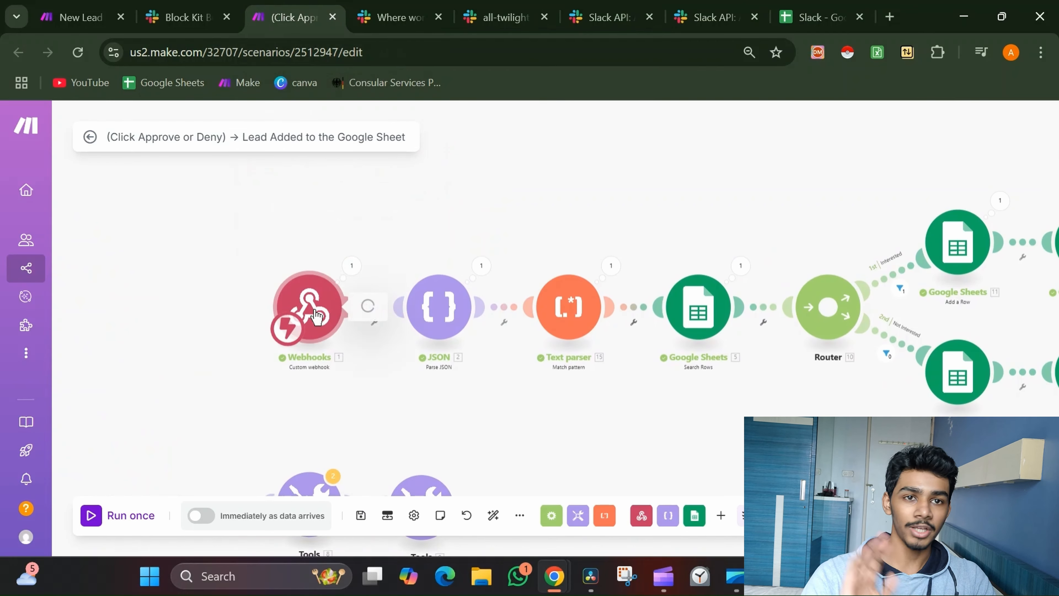
pyautogui.click(316, 316)
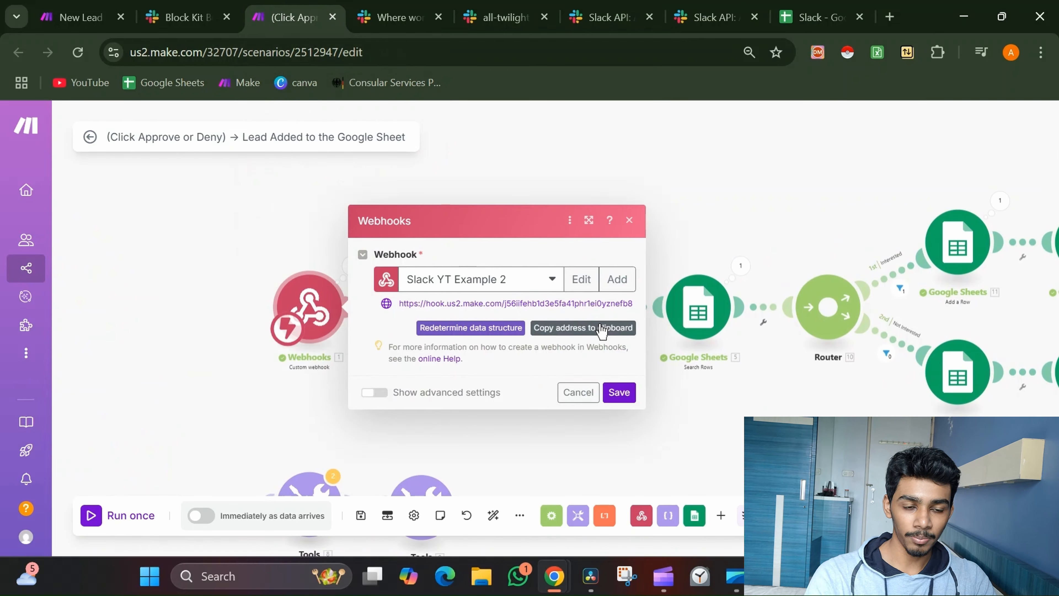
pyautogui.click(602, 328)
# Replace YT Sample's Interactivity Request URL with the copied Make webhook address
pyautogui.click(704, 18)
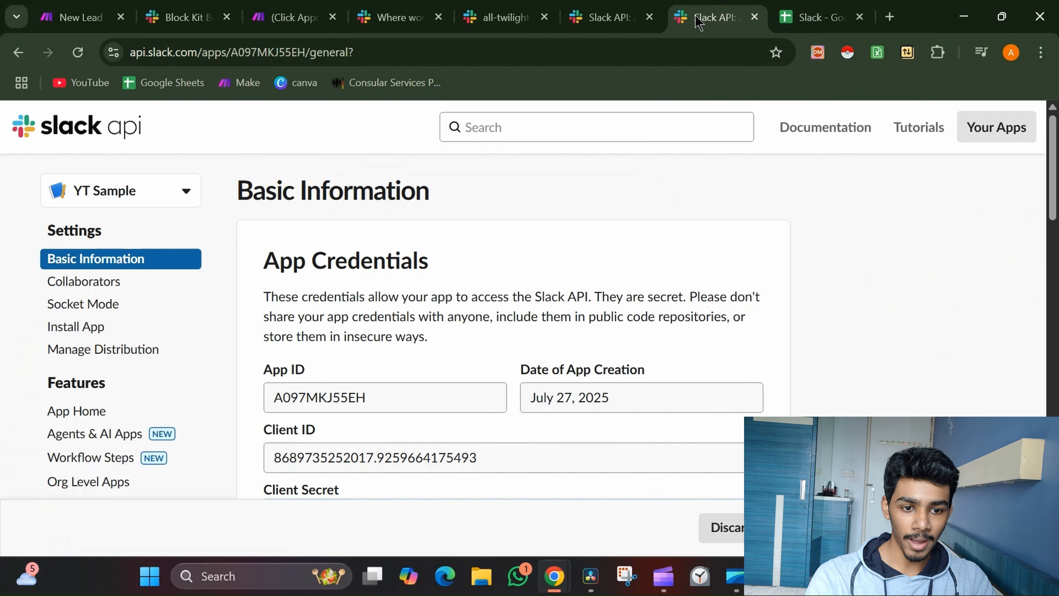
pyautogui.scroll(-5, 600, 307)
pyautogui.click(600, 311)
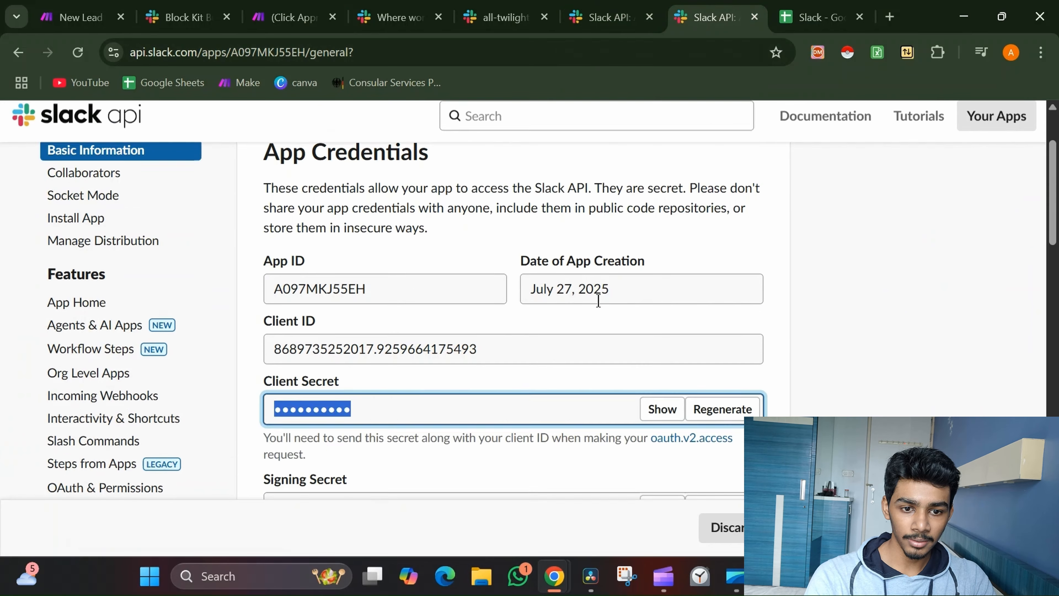
pyautogui.click(607, 17)
pyautogui.scroll(-3, 561, 284)
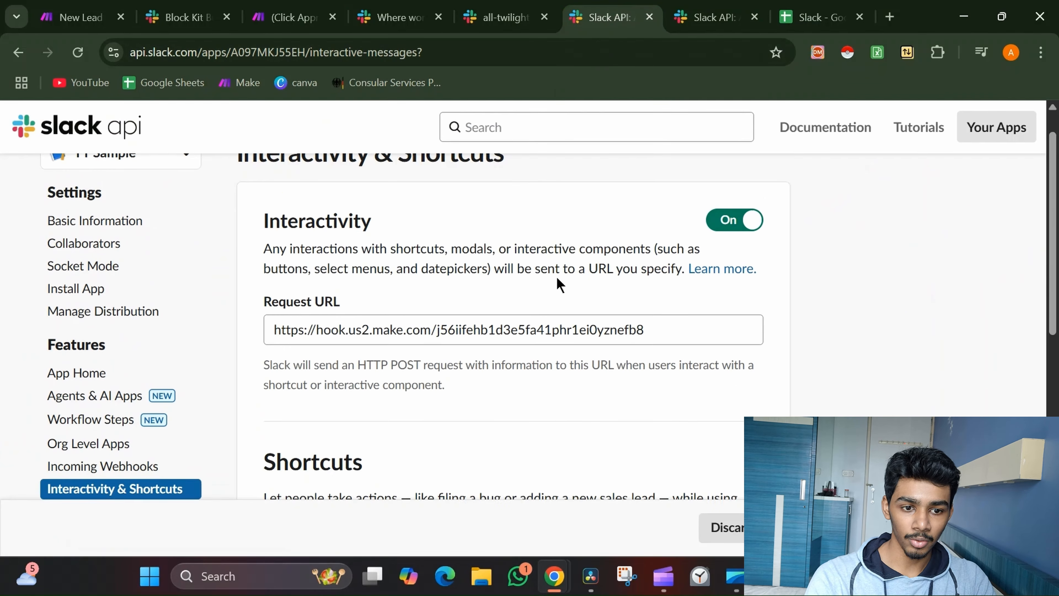
pyautogui.click(630, 291)
pyautogui.hotkey('ctrl', 'a')
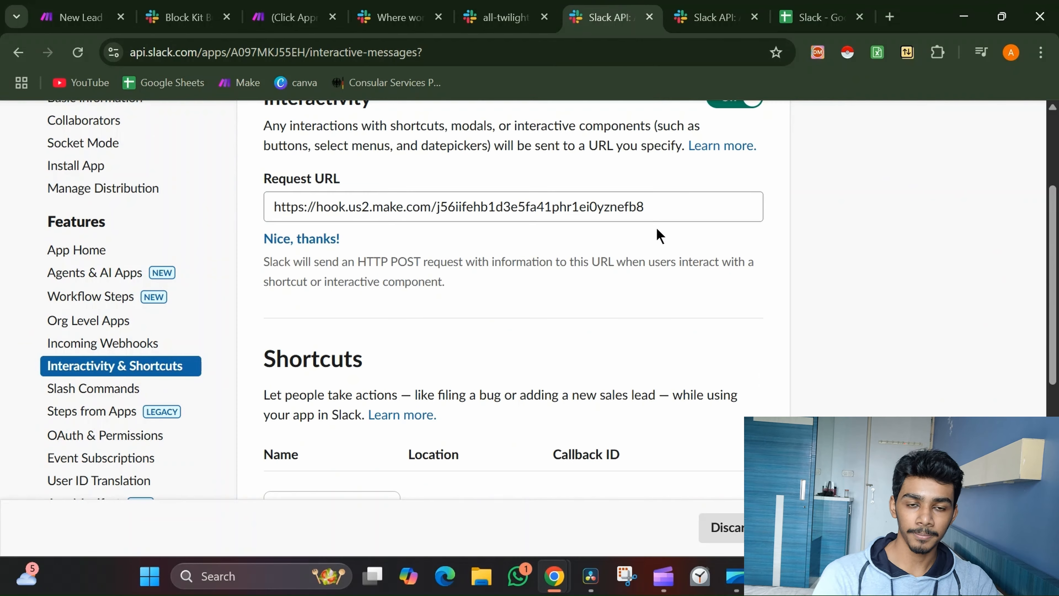
pyautogui.scroll(-8, 659, 236)
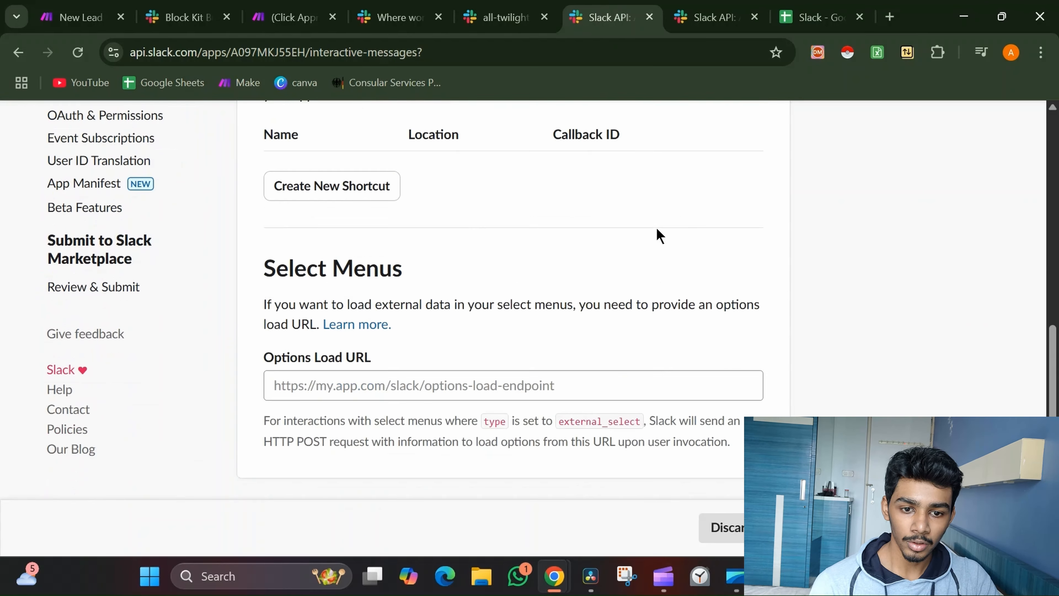
pyautogui.scroll(8, 659, 236)
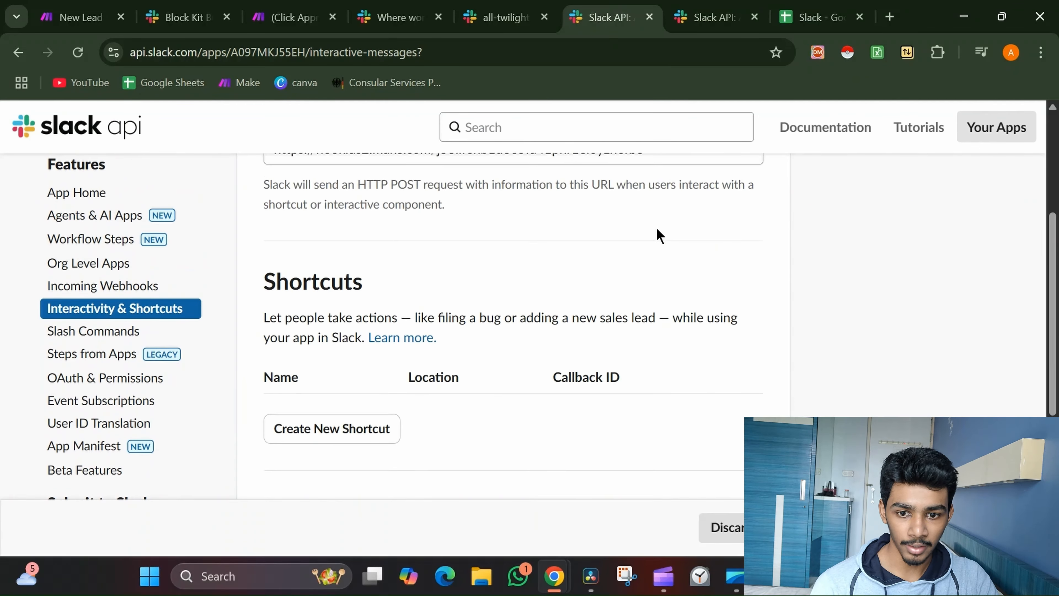
pyautogui.scroll(4, 657, 236)
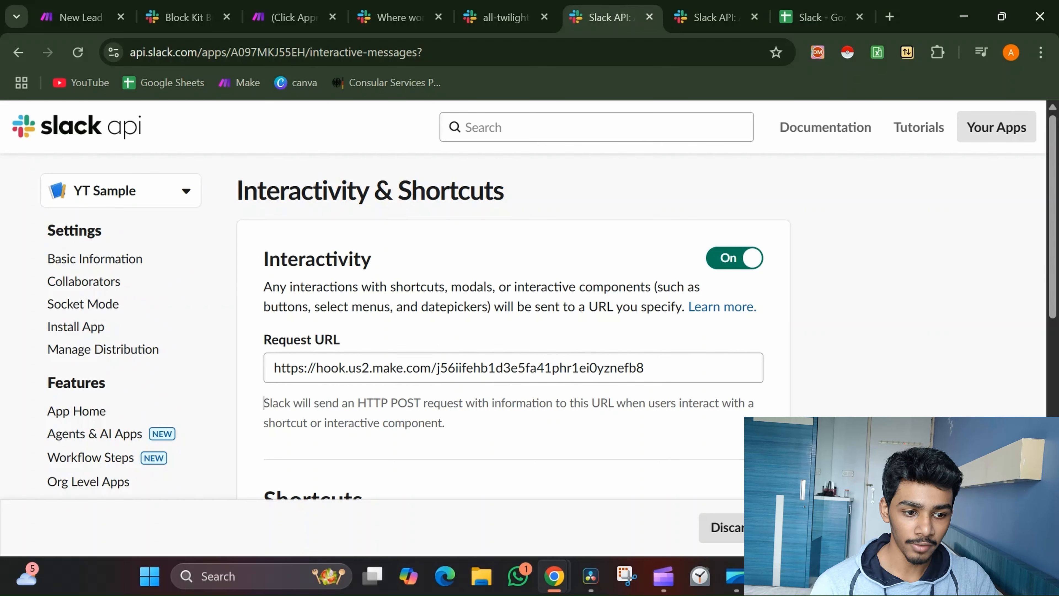
pyautogui.scroll(-4, 172, 357)
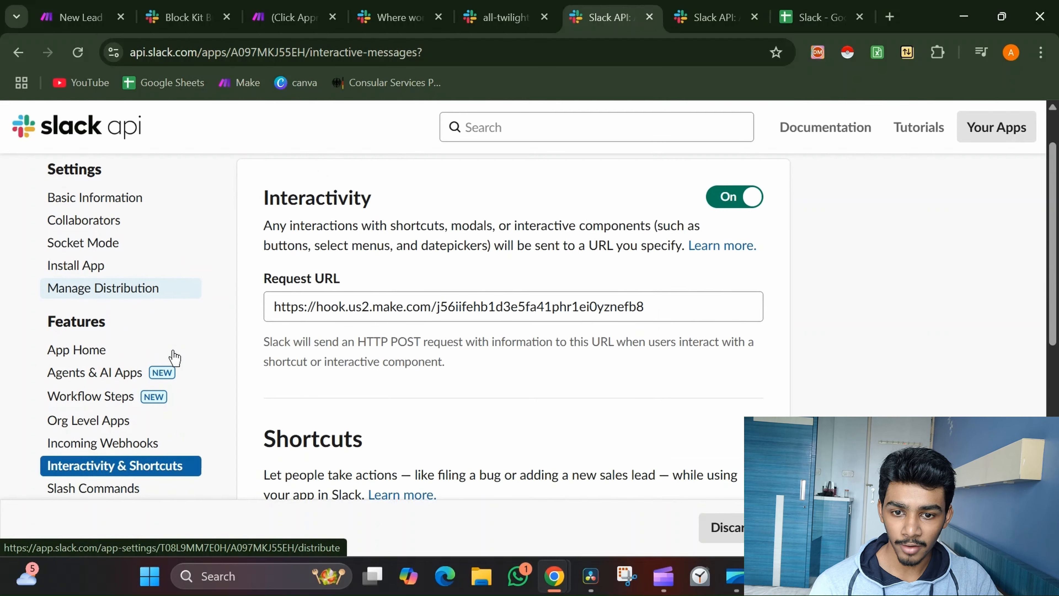
pyautogui.scroll(-1, 173, 352)
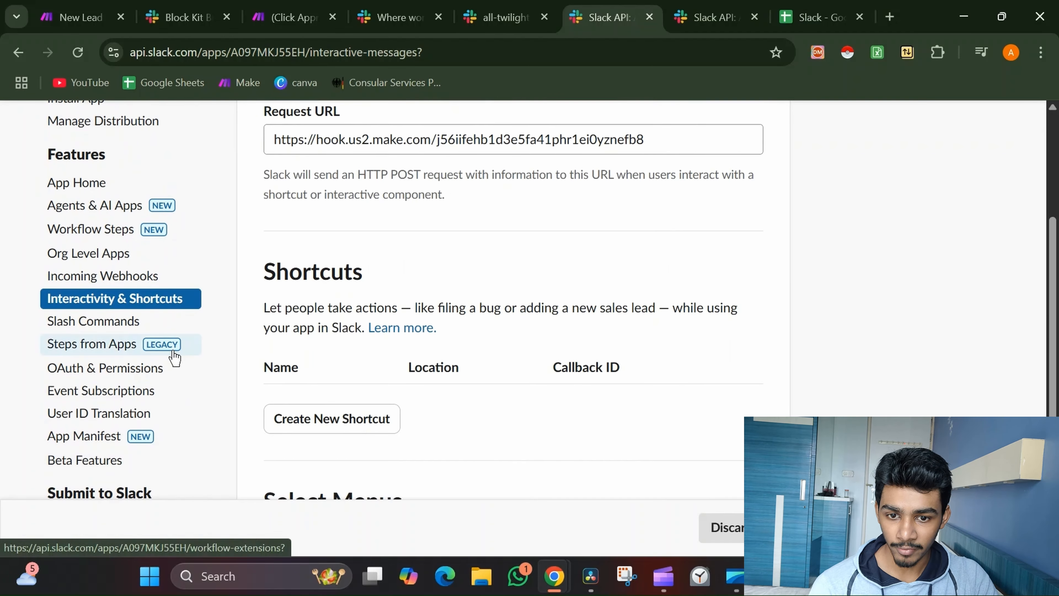
# Open YT Sample's OAuth & Permissions and view bot token scopes chat:write, im:read and im:write
pyautogui.click(134, 368)
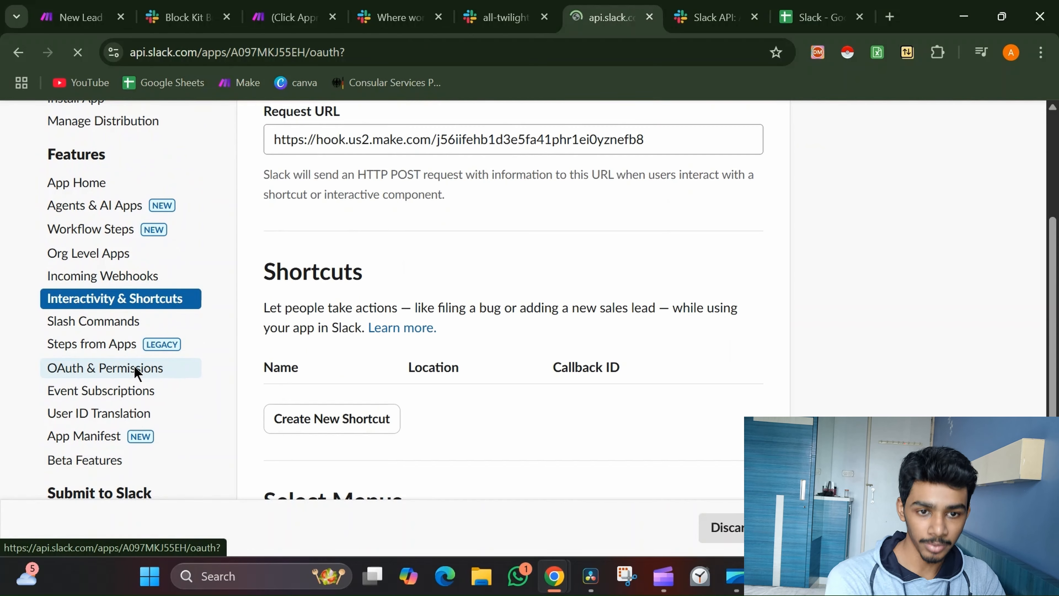
pyautogui.scroll(-10, 533, 352)
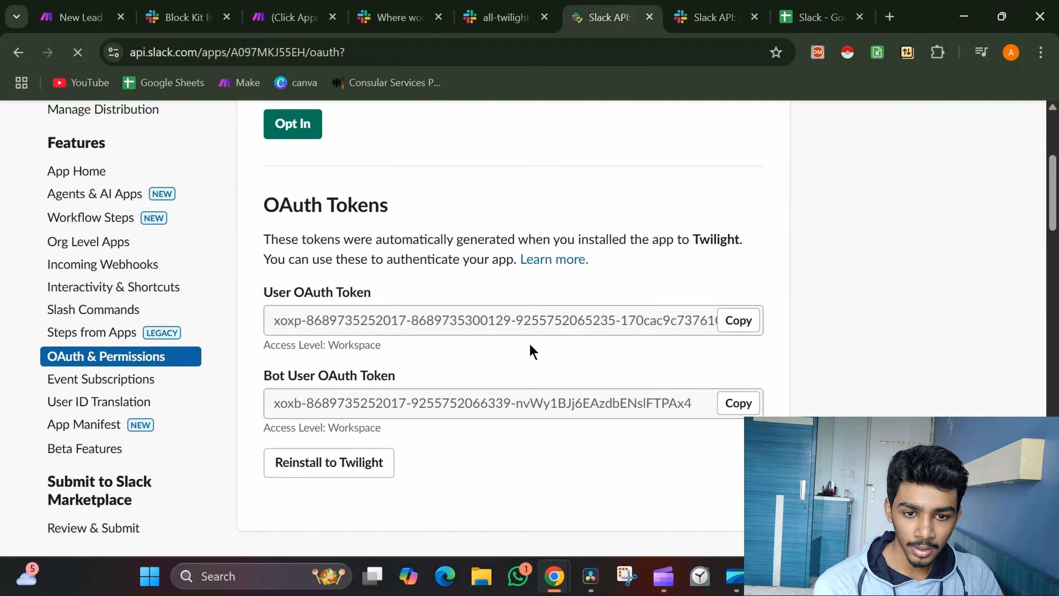
pyautogui.scroll(-6, 532, 351)
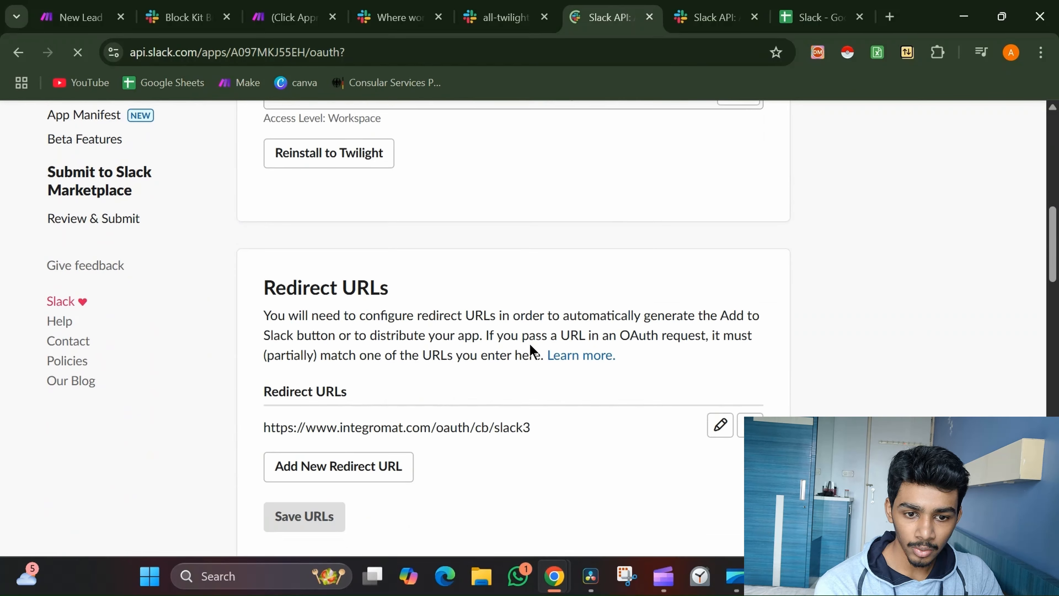
pyautogui.scroll(-8, 532, 352)
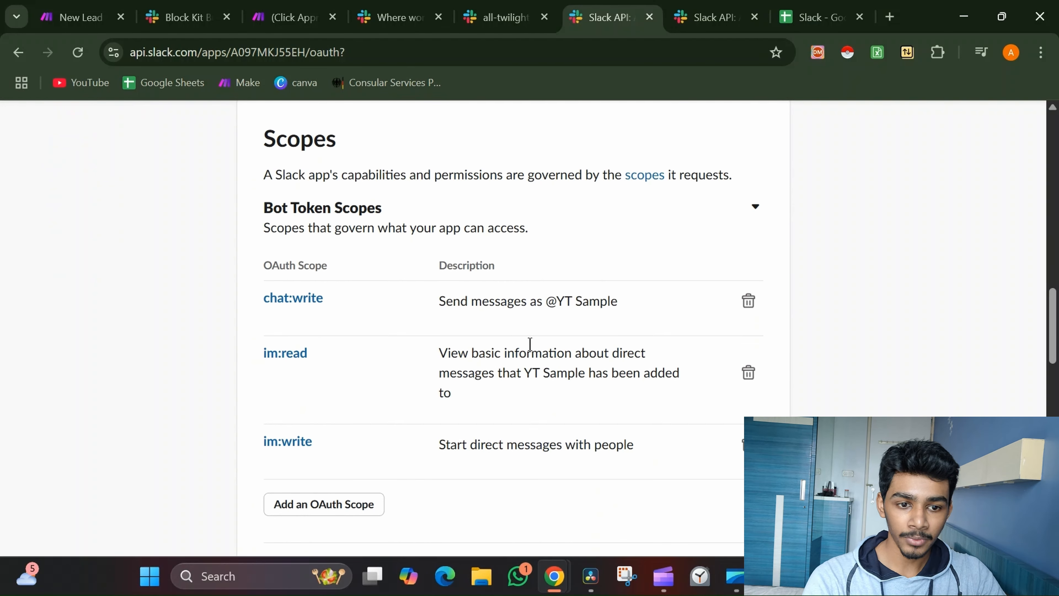
pyautogui.scroll(-2, 530, 344)
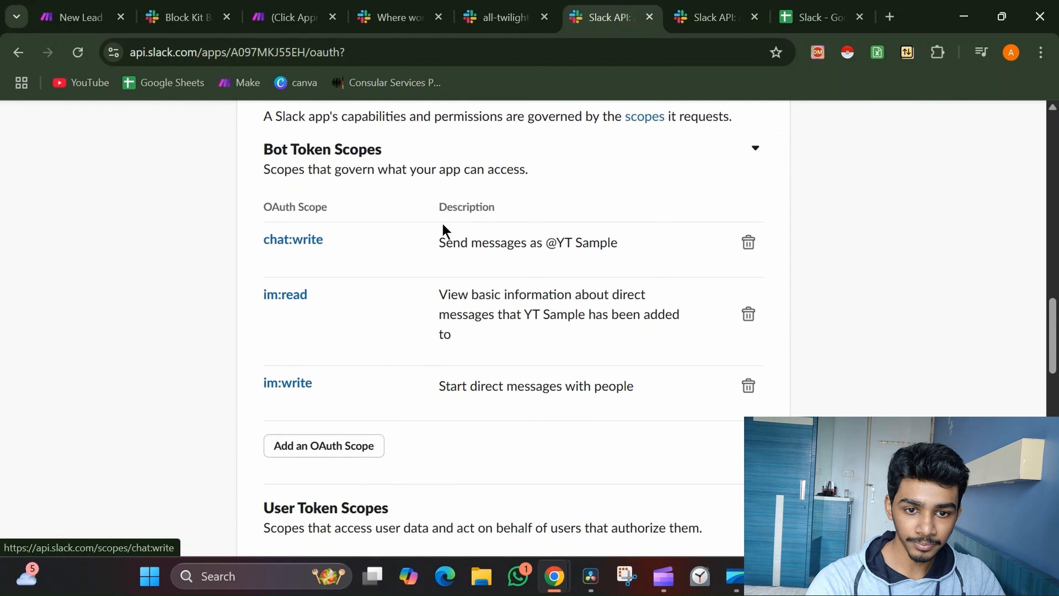
# Remove the chat:write bot token scope and add it back
pyautogui.click(337, 453)
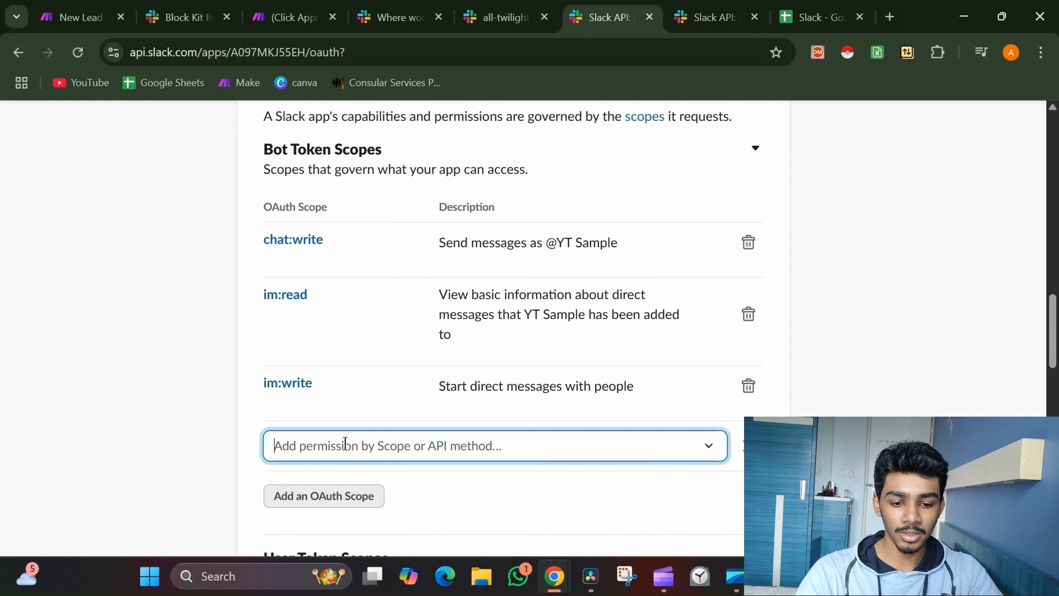
pyautogui.write('cha')
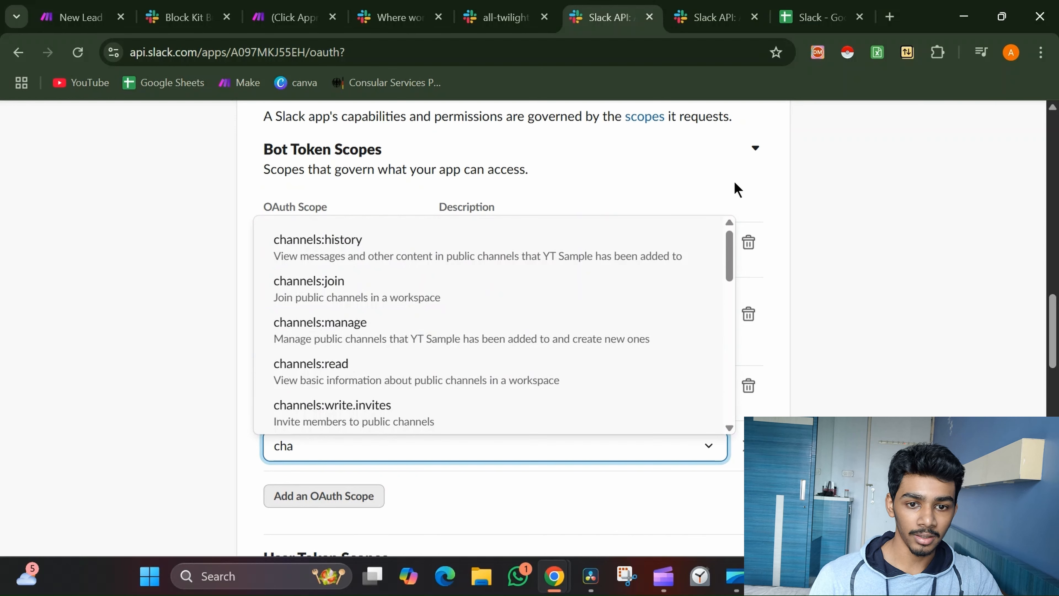
pyautogui.press('Escape')
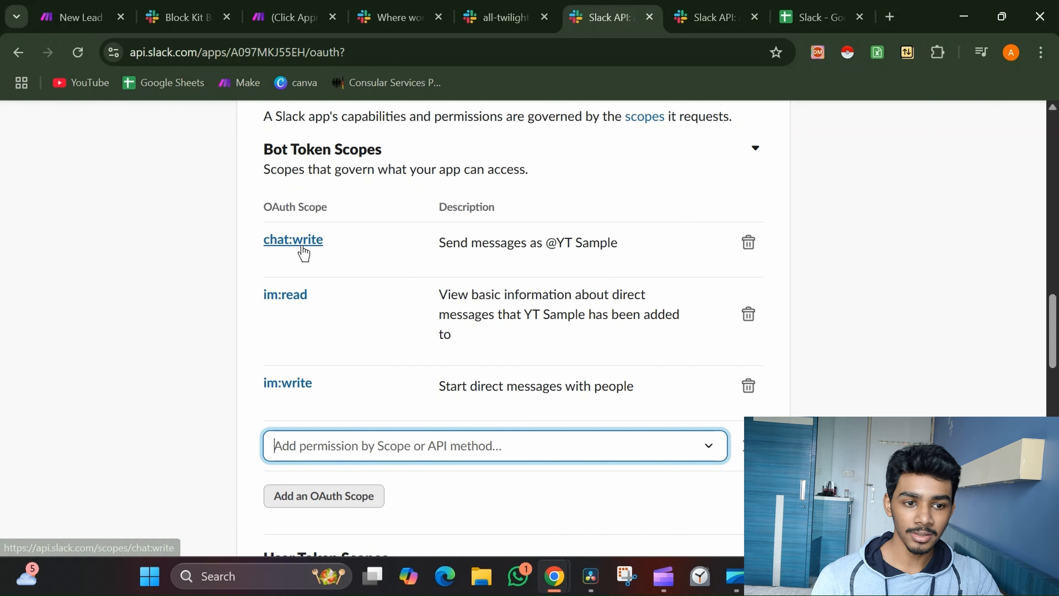
pyautogui.click(754, 251)
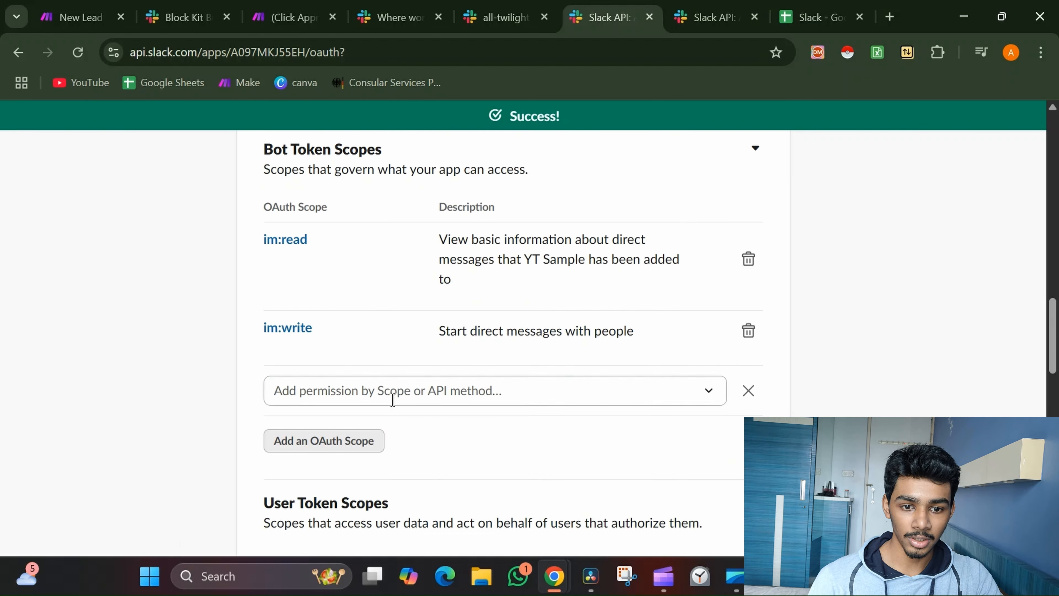
pyautogui.click(458, 391)
pyautogui.write('chat')
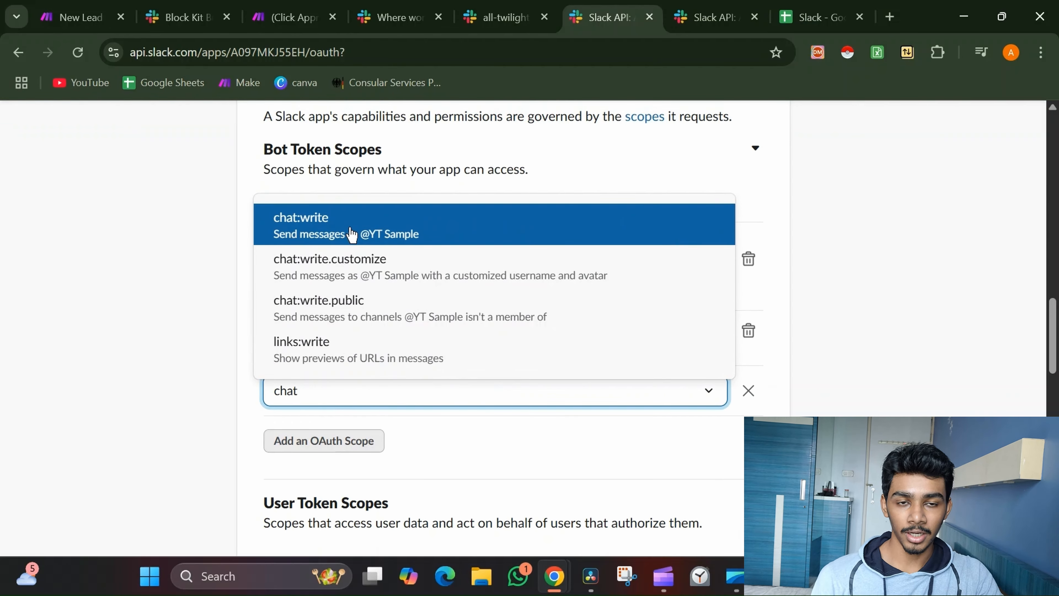
pyautogui.click(365, 235)
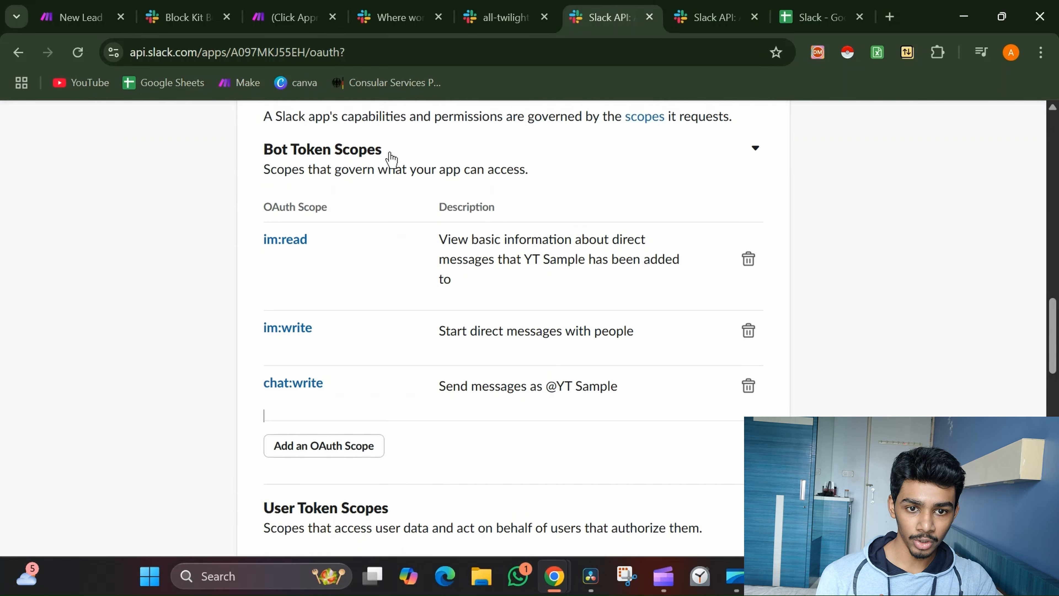
# Review User Token Scopes chat:write, im:read, im:write and the generated OAuth tokens
pyautogui.scroll(-6, 392, 157)
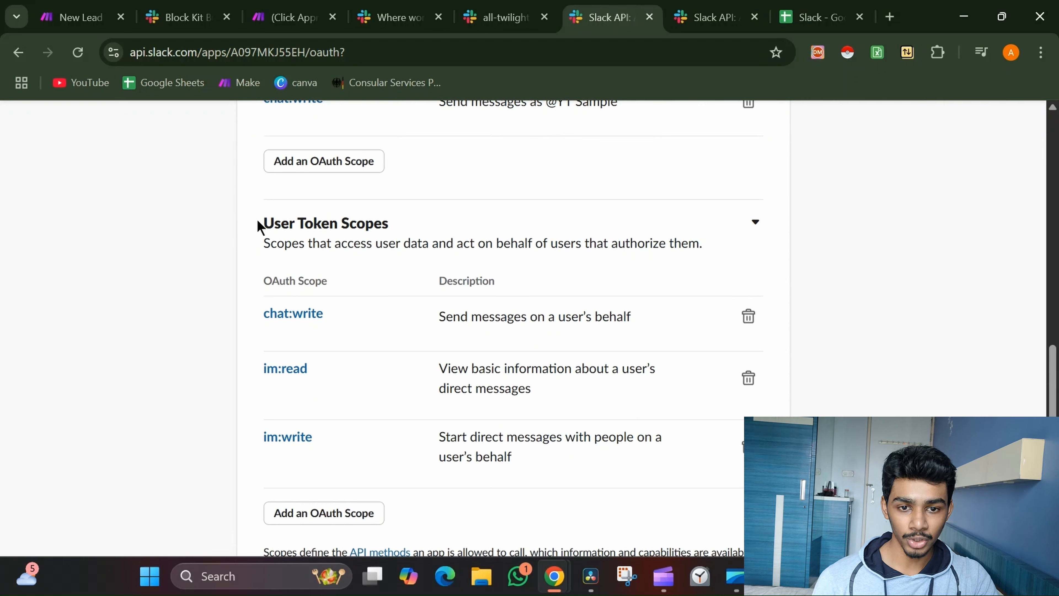
pyautogui.moveTo(262, 227); pyautogui.dragTo(415, 230)
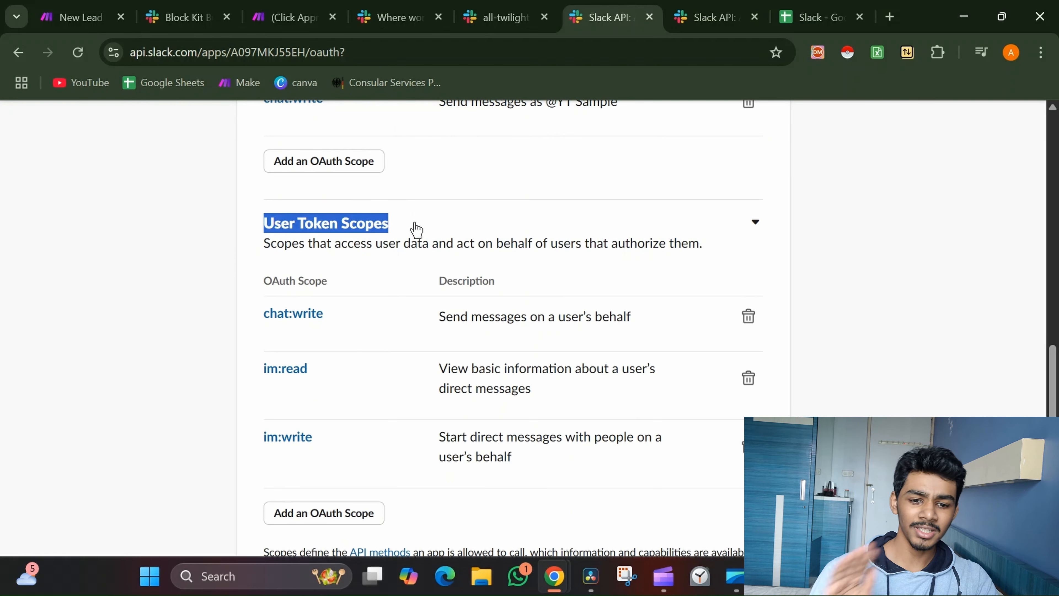
pyautogui.scroll(-5, 416, 229)
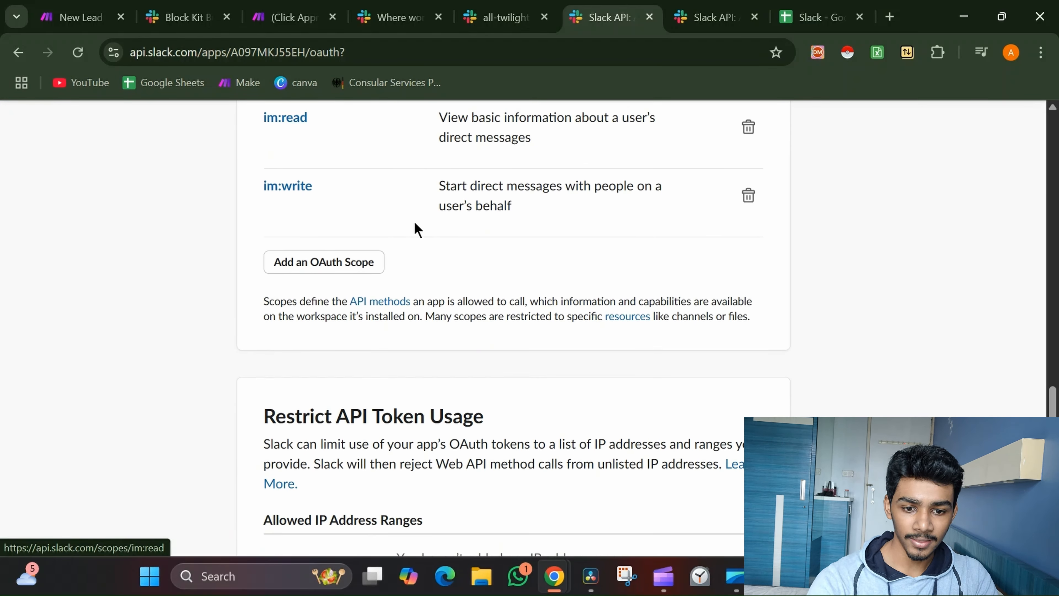
pyautogui.scroll(15, 416, 230)
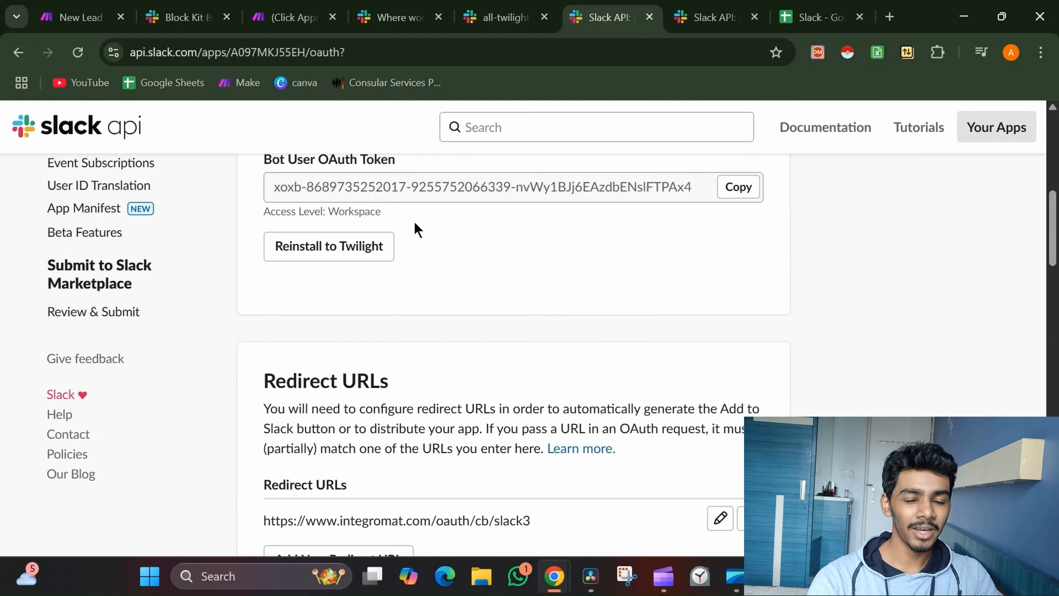
pyautogui.scroll(-1, 415, 229)
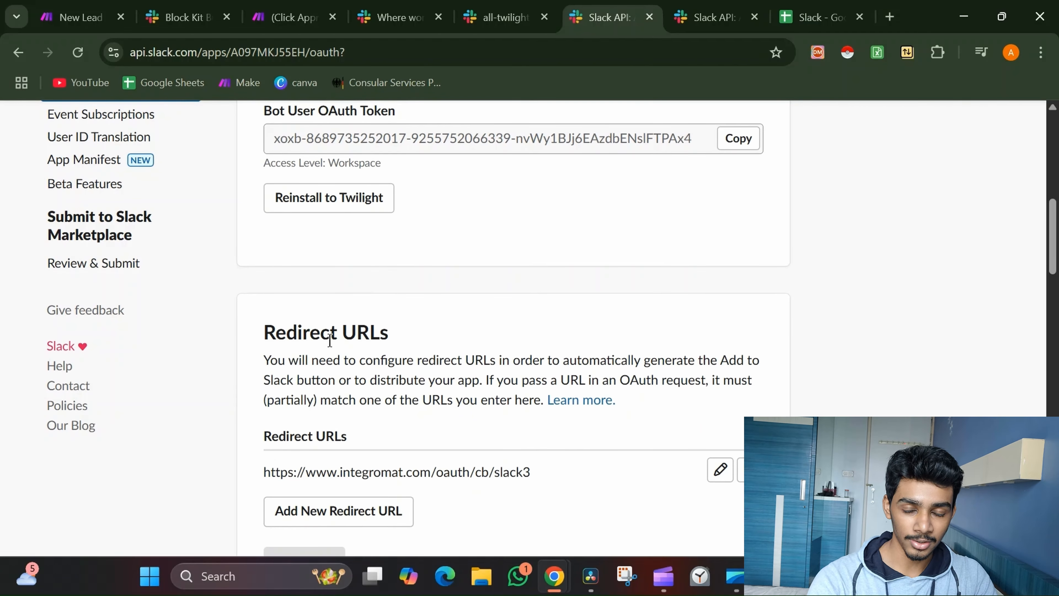
pyautogui.scroll(3, 329, 340)
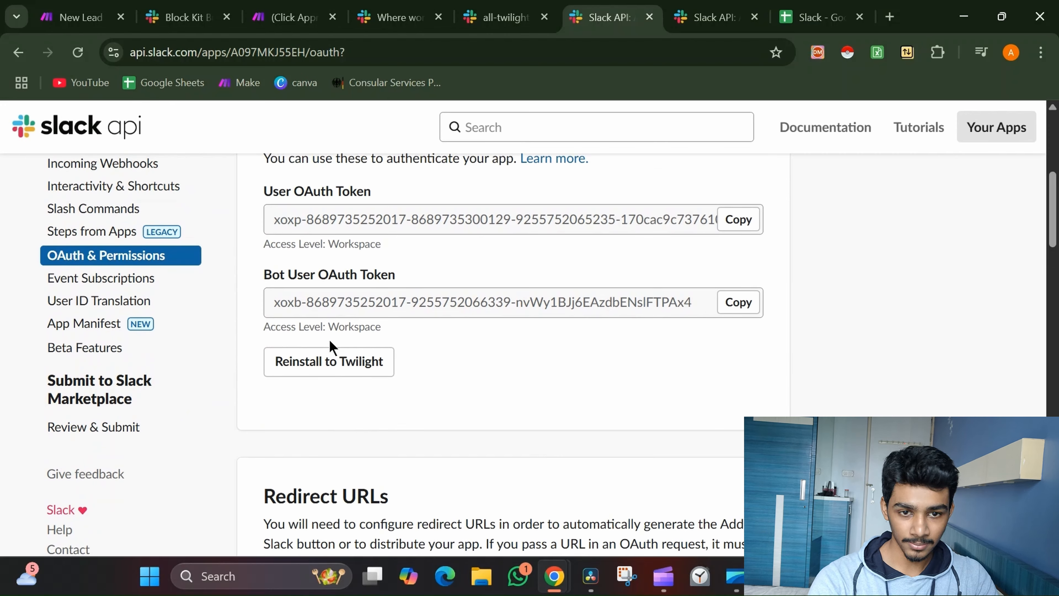
pyautogui.scroll(3, 330, 346)
pyautogui.scroll(2, 331, 345)
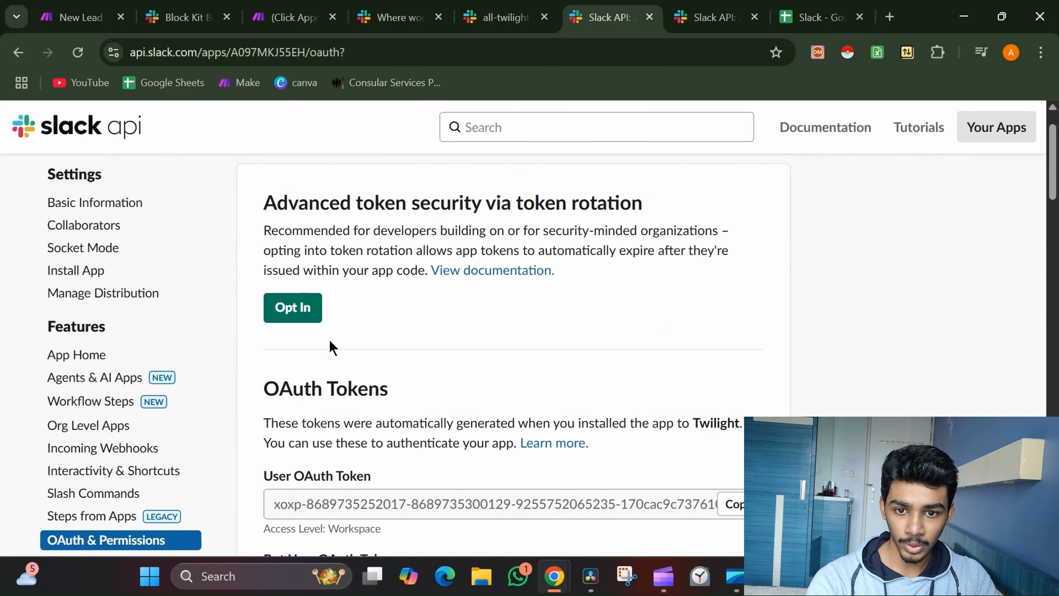
# Open the YT Sample app's Basic Information page and review its App Credentials
pyautogui.click(138, 214)
pyautogui.scroll(-3, 445, 327)
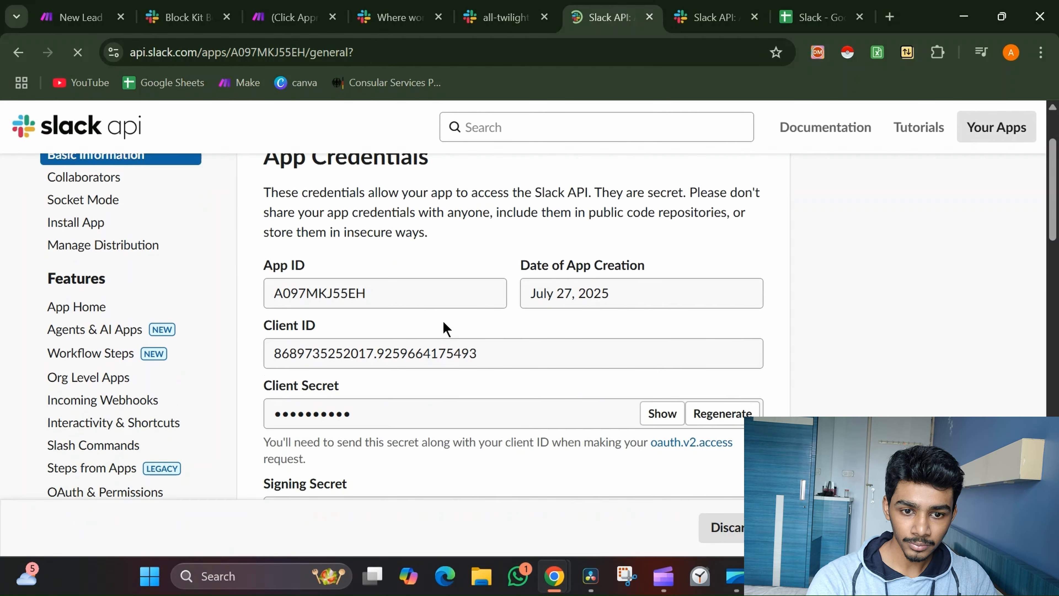
pyautogui.scroll(-2, 444, 322)
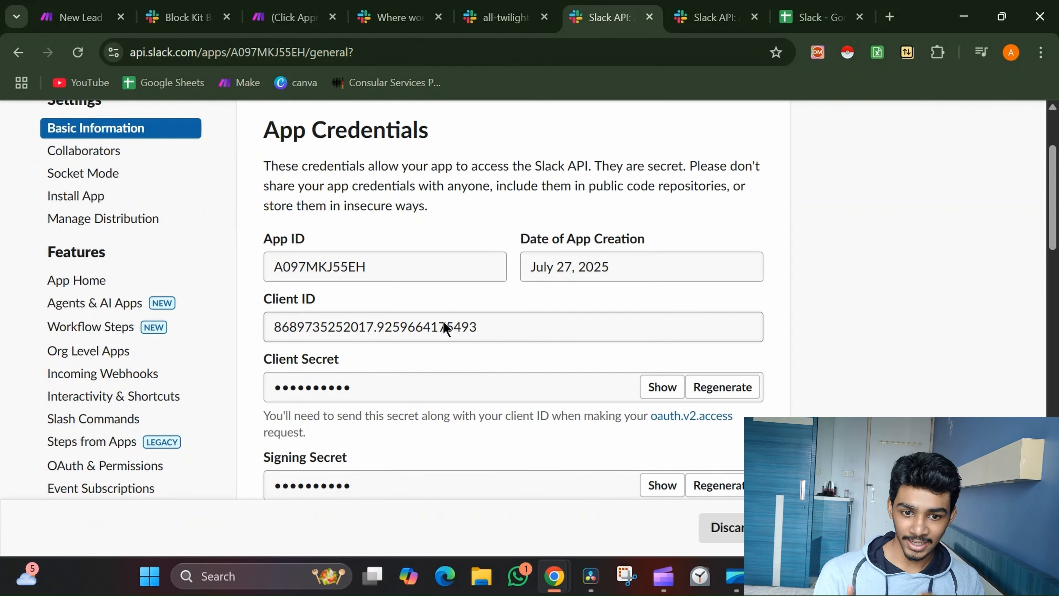
pyautogui.scroll(-6, 444, 323)
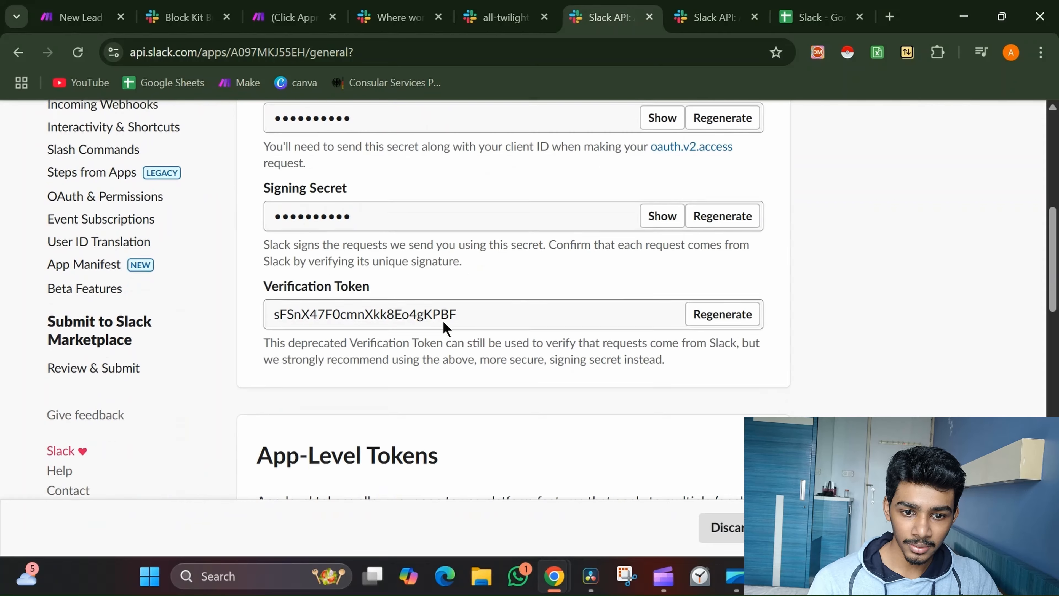
pyautogui.scroll(-10, 446, 327)
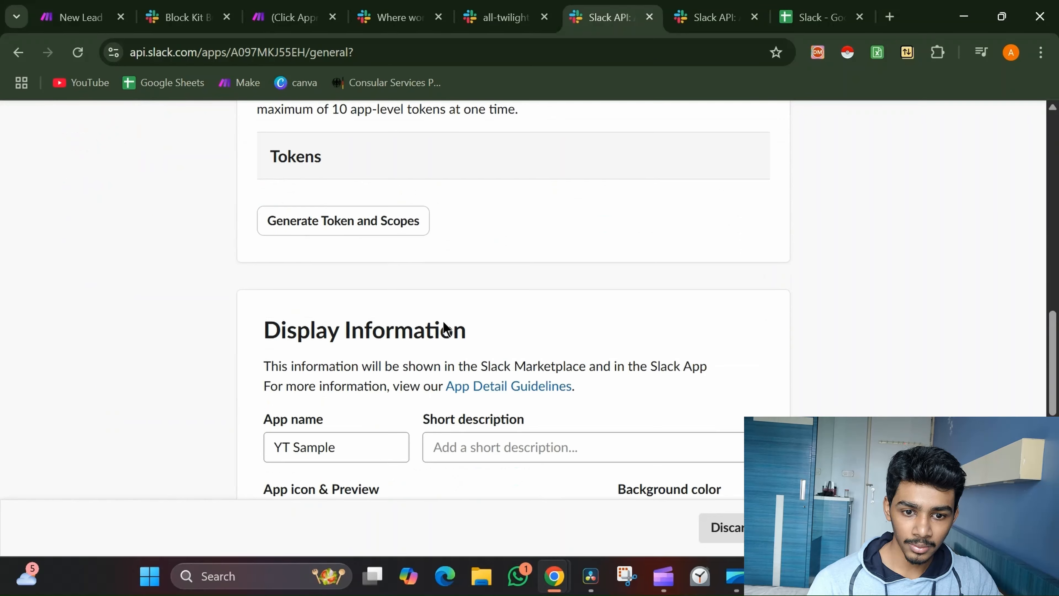
pyautogui.scroll(-4, 445, 327)
pyautogui.scroll(12, 446, 325)
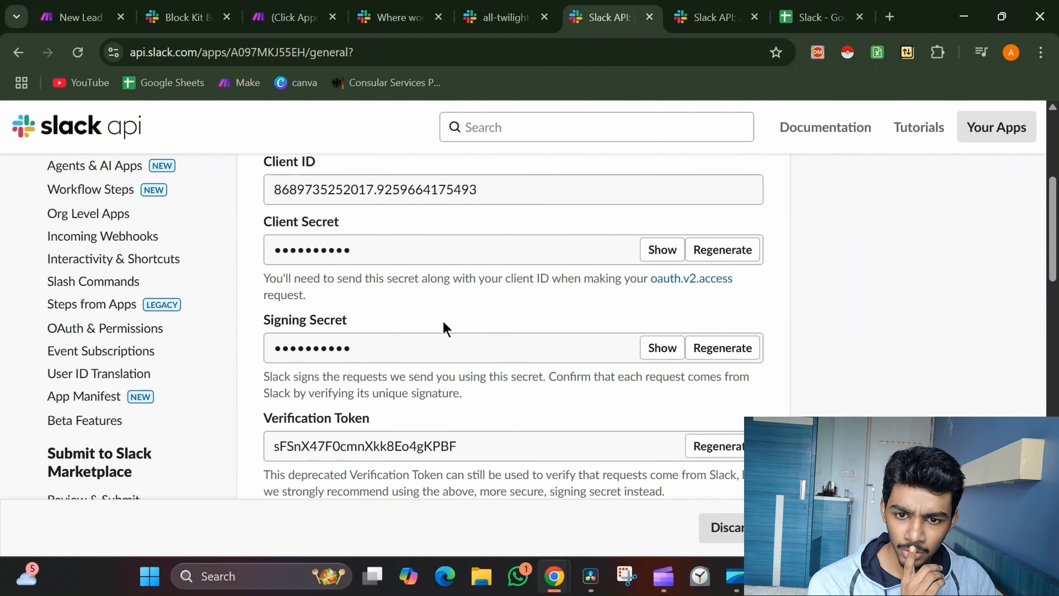
pyautogui.scroll(6, 445, 327)
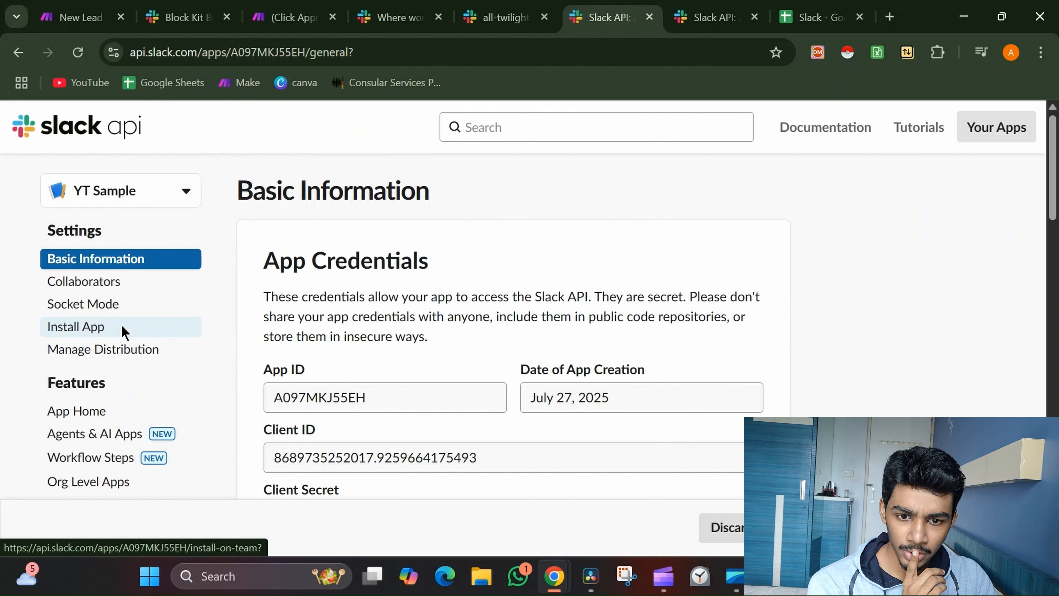
# Check the installed app's OAuth tokens, then return to Basic Information
pyautogui.click(126, 333)
pyautogui.scroll(-4, 349, 329)
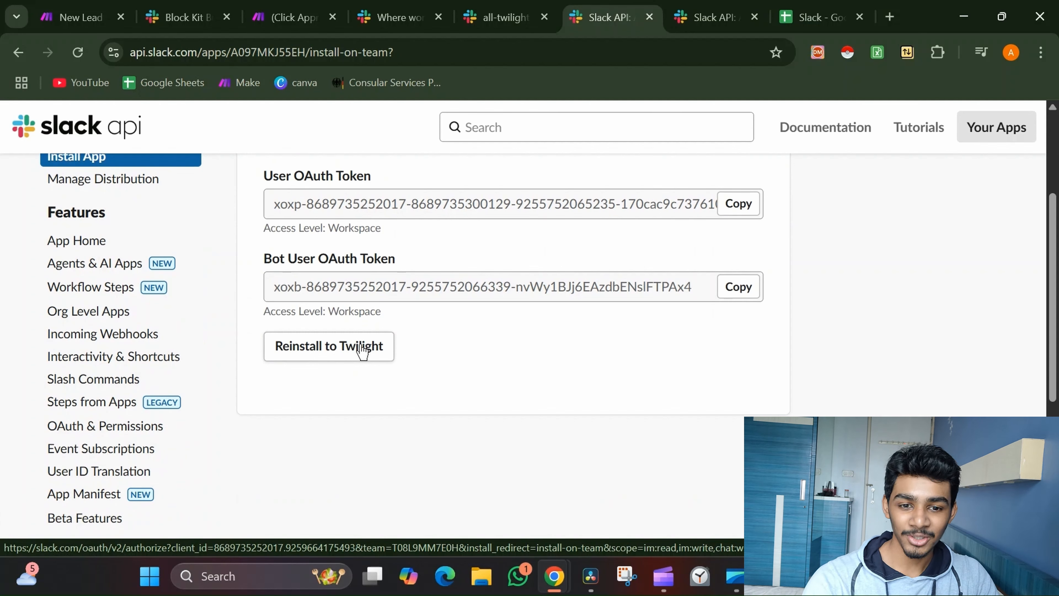
pyautogui.scroll(1, 182, 210)
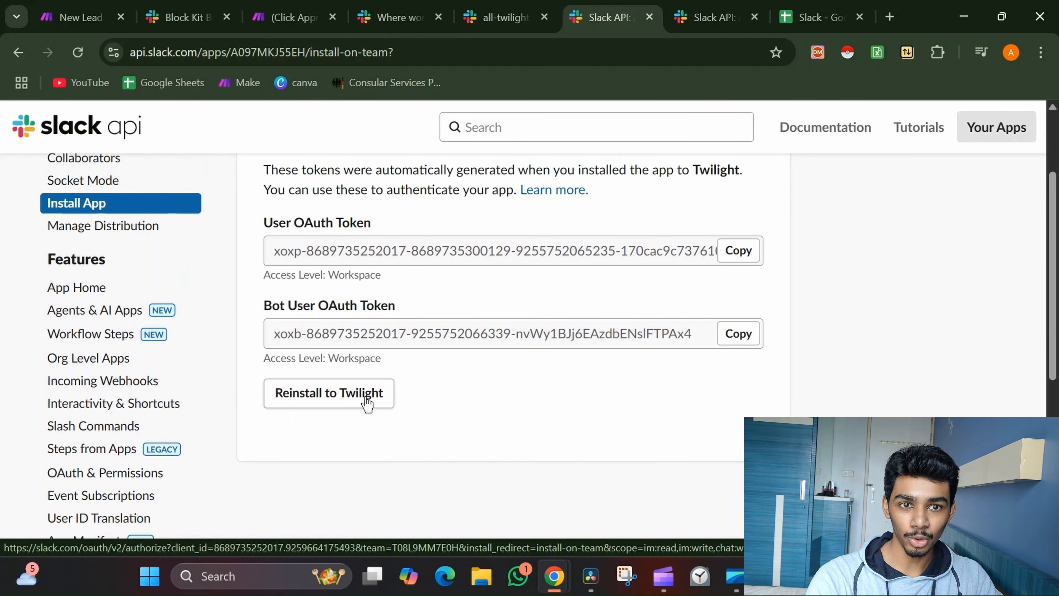
pyautogui.scroll(2, 412, 348)
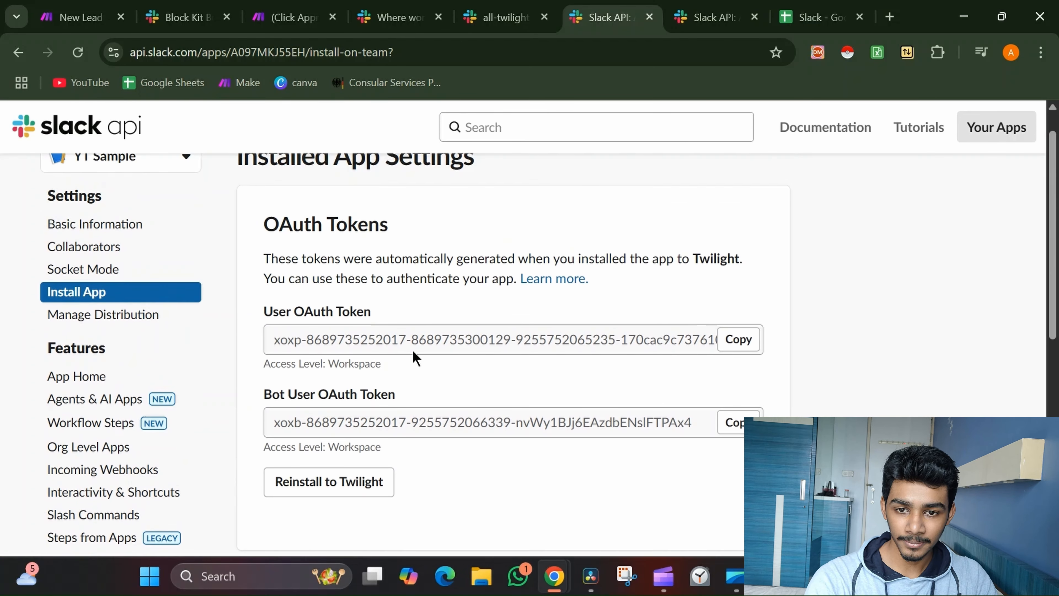
pyautogui.click(134, 225)
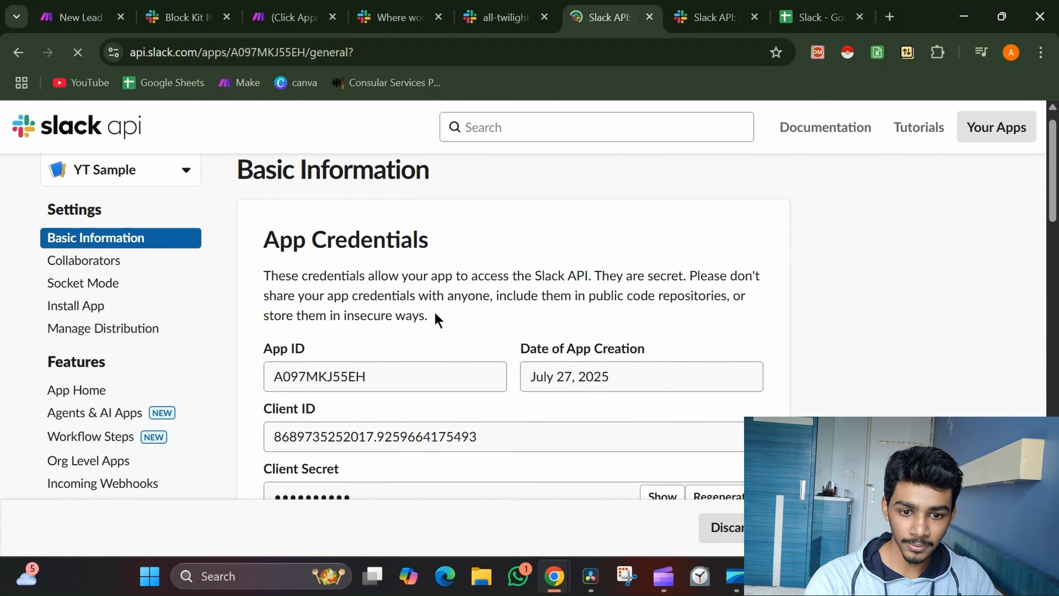
pyautogui.scroll(-4, 435, 319)
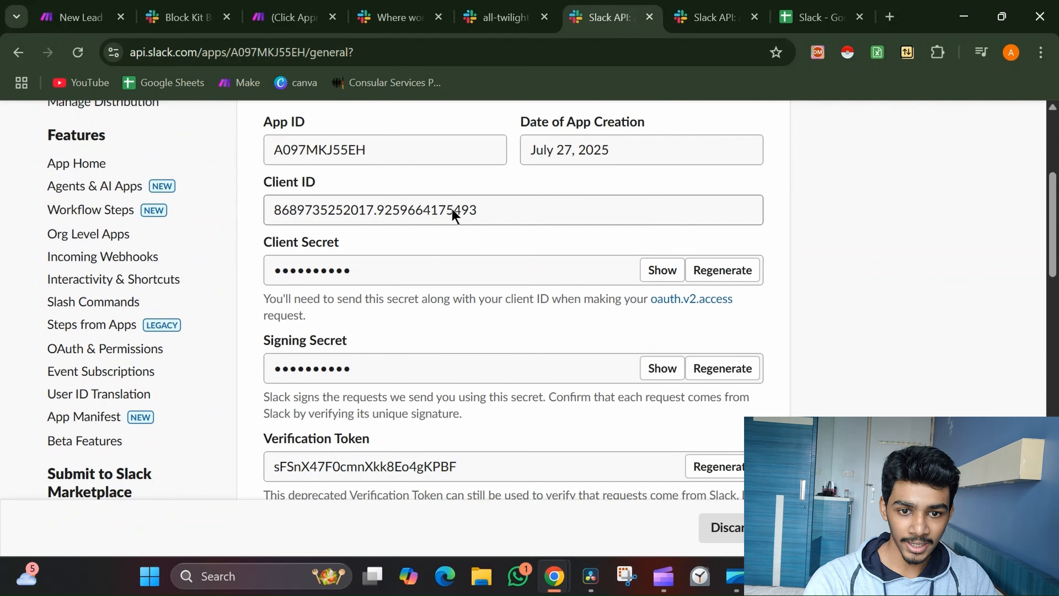
# Start a Slack (bot) connection in Make with advanced Client ID/Secret fields shown, then return to Slack API
pyautogui.click(101, 7)
pyautogui.scroll(1, 727, 172)
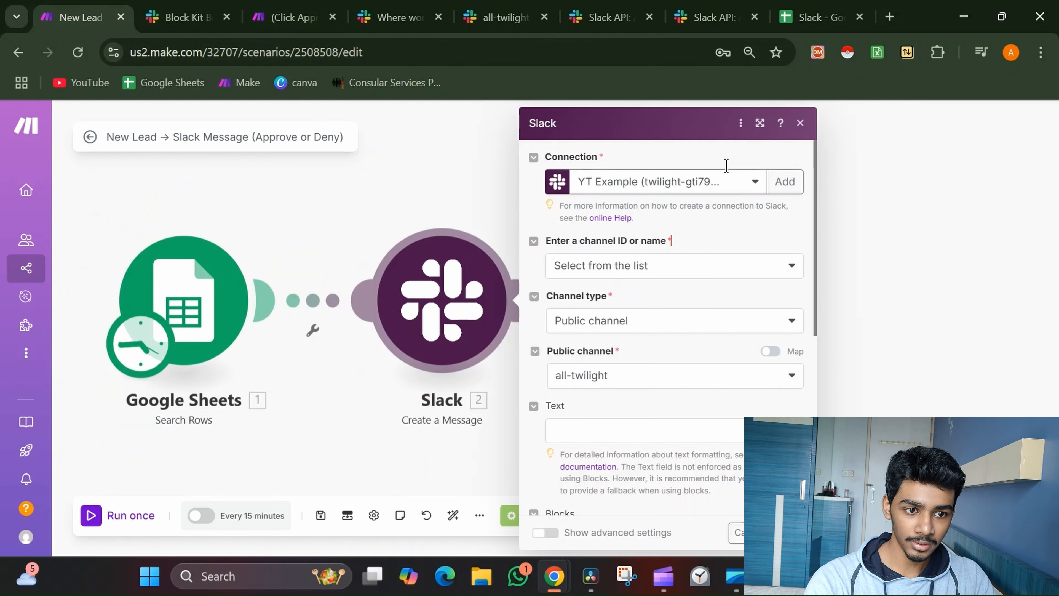
pyautogui.click(775, 189)
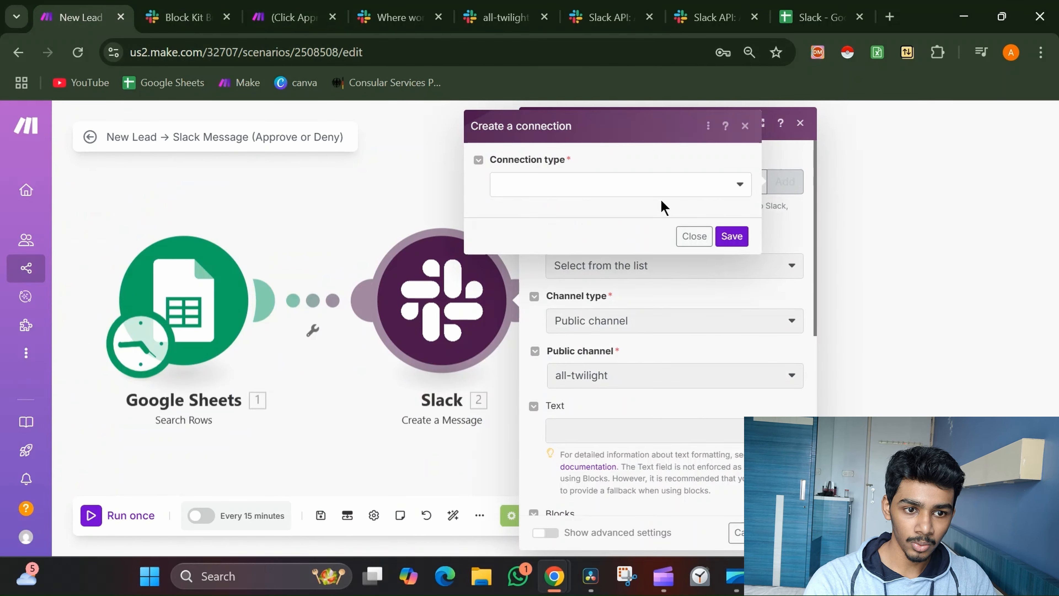
pyautogui.click(646, 183)
pyautogui.click(601, 230)
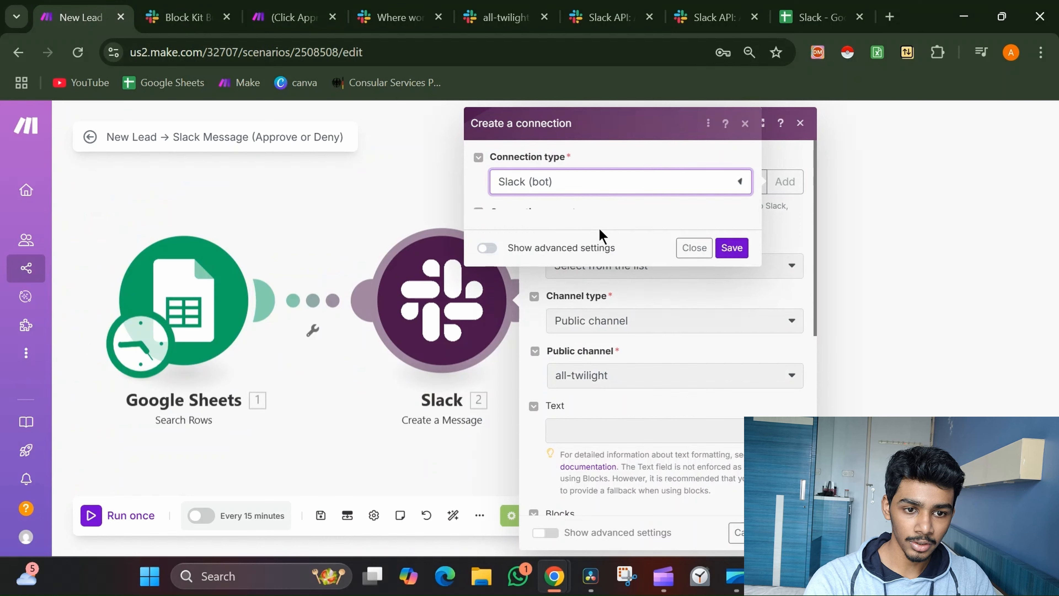
pyautogui.click(486, 374)
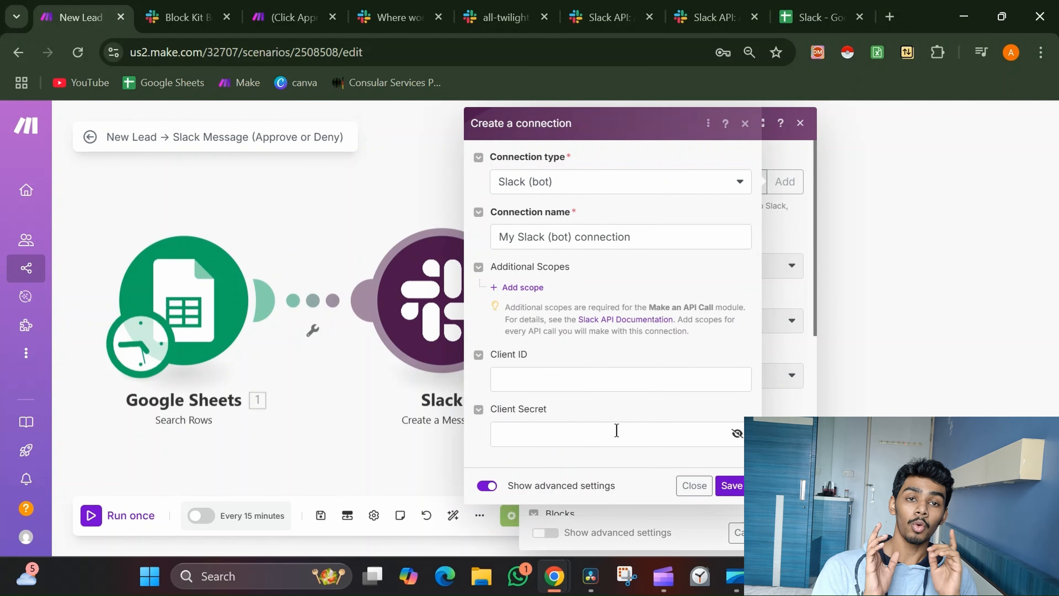
pyautogui.click(618, 380)
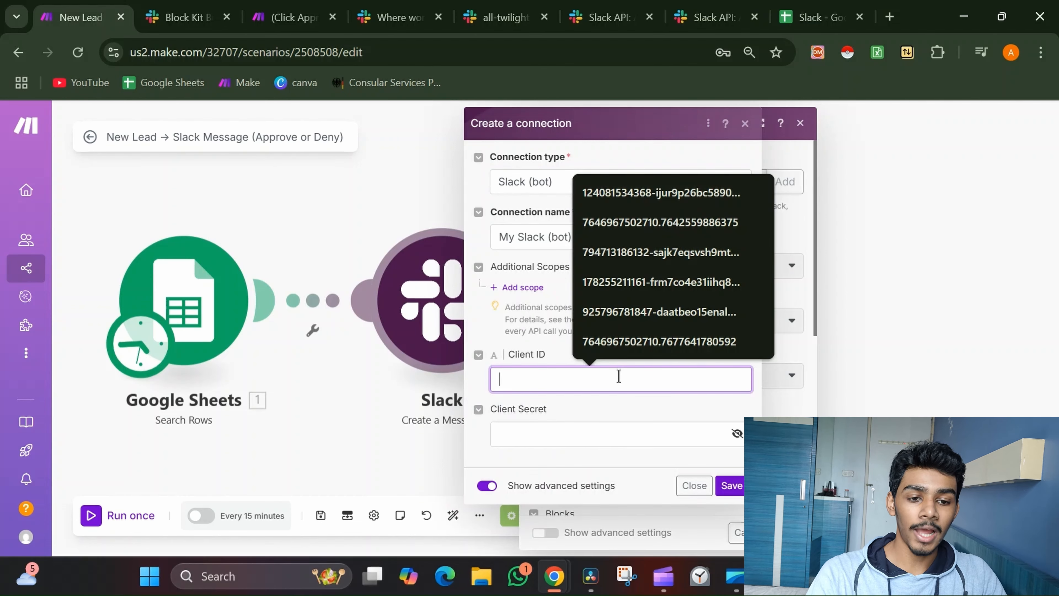
pyautogui.click(562, 356)
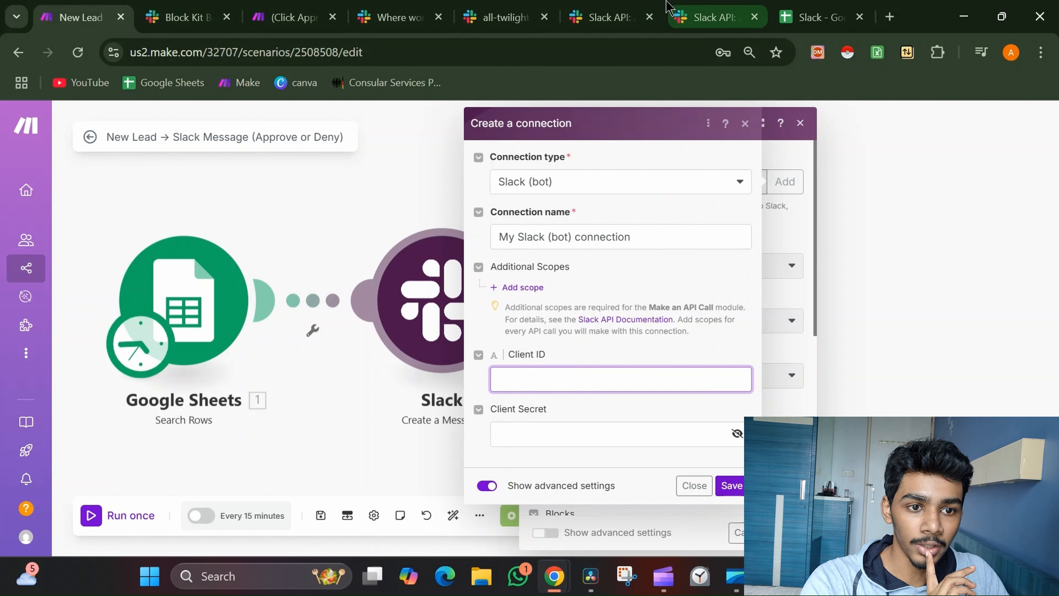
pyautogui.click(615, 17)
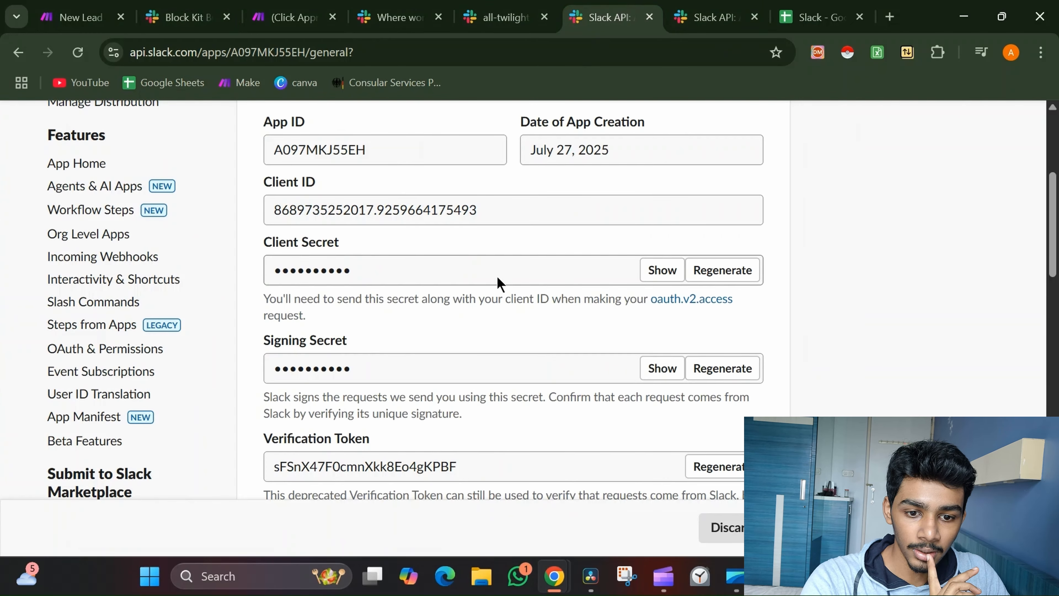
pyautogui.scroll(-5, 499, 283)
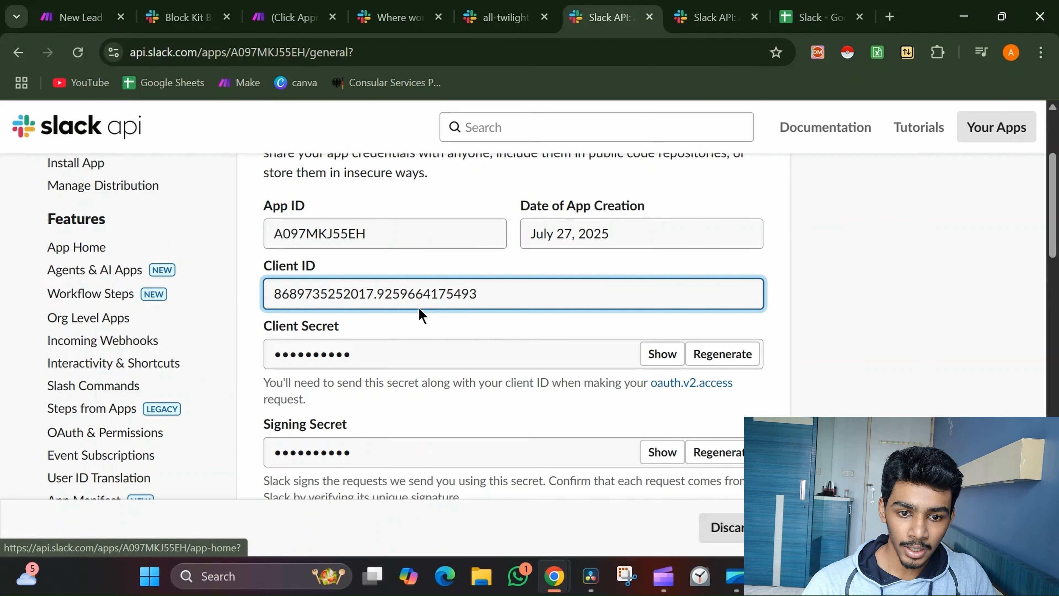
pyautogui.scroll(-8, 419, 308)
pyautogui.scroll(10, 420, 311)
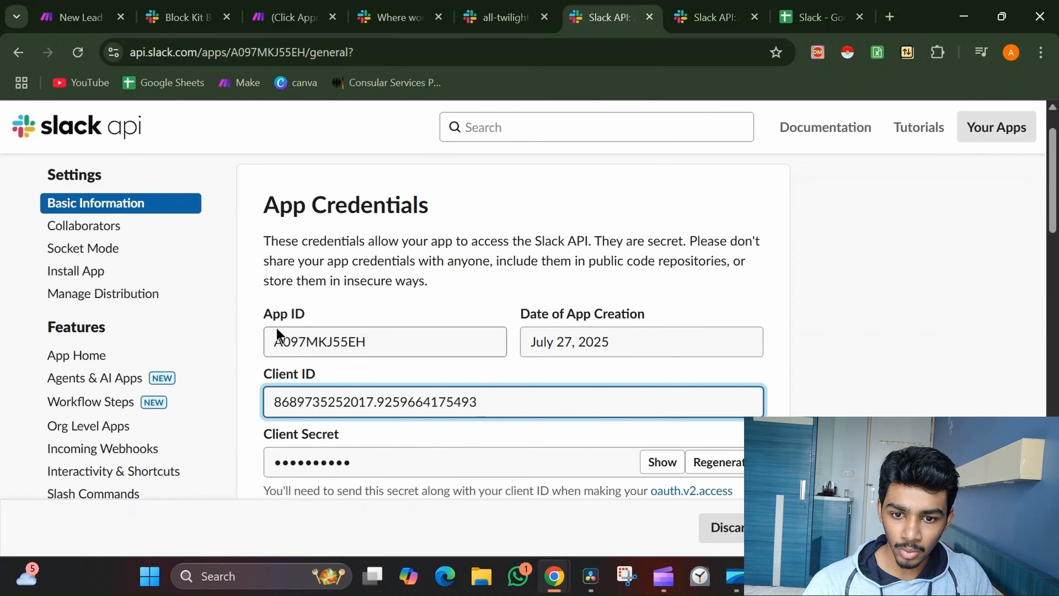
pyautogui.scroll(-2, 135, 458)
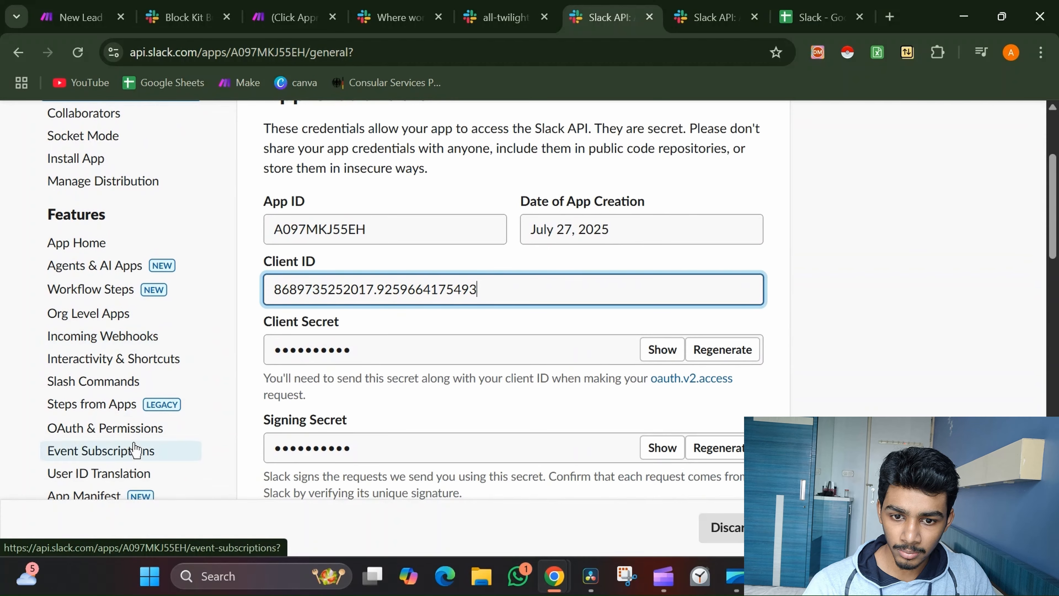
pyautogui.click(135, 426)
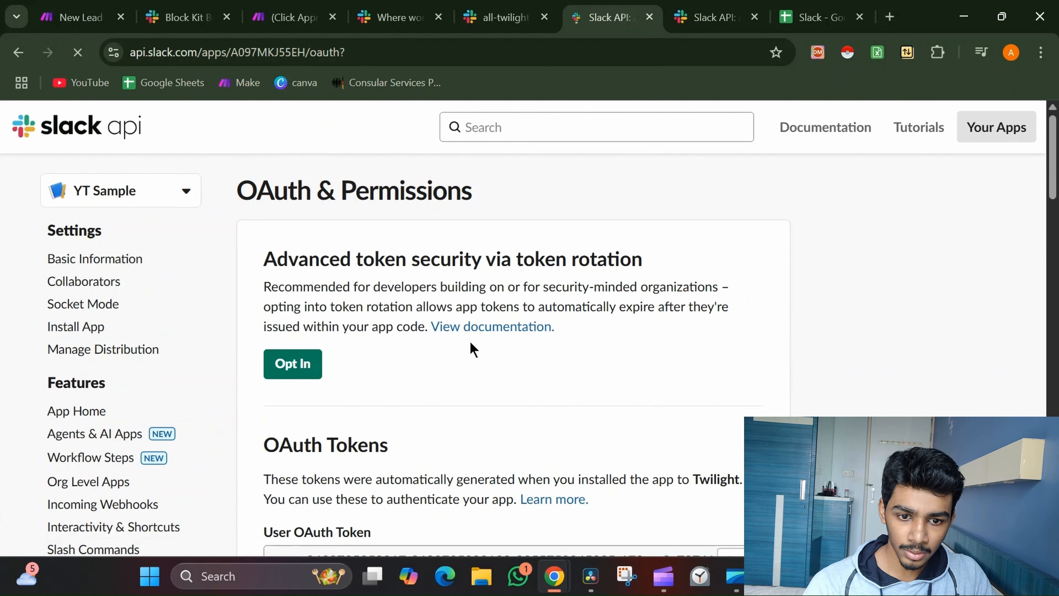
pyautogui.scroll(-12, 472, 350)
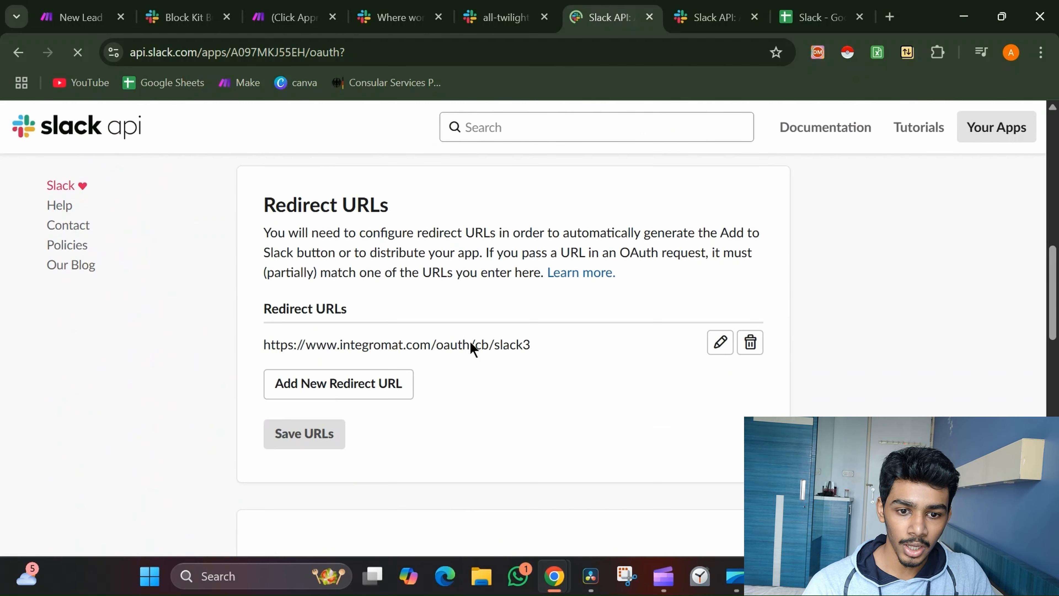
pyautogui.scroll(-2, 471, 343)
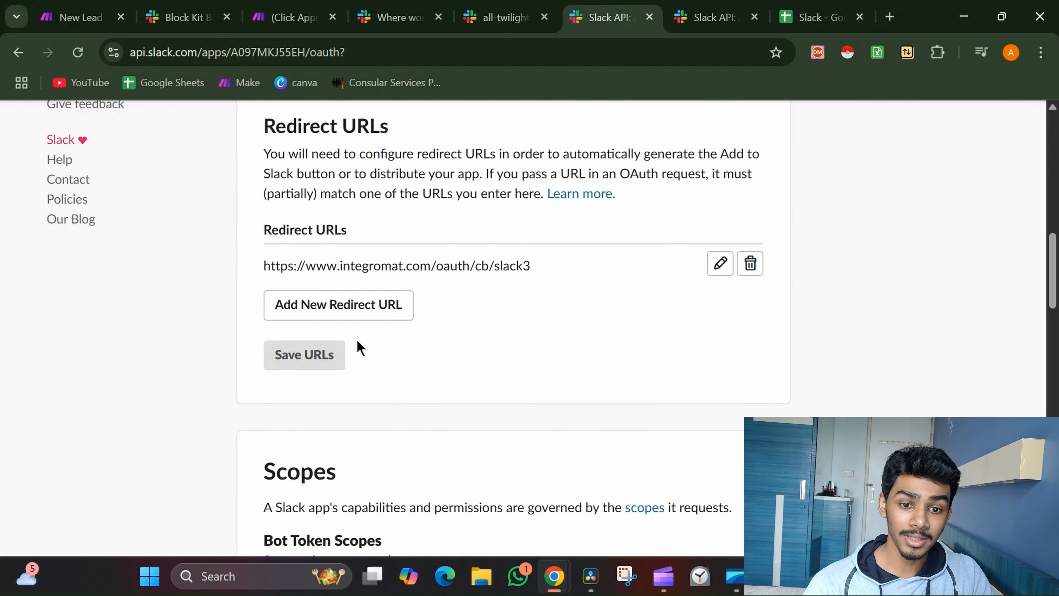
pyautogui.scroll(8, 481, 303)
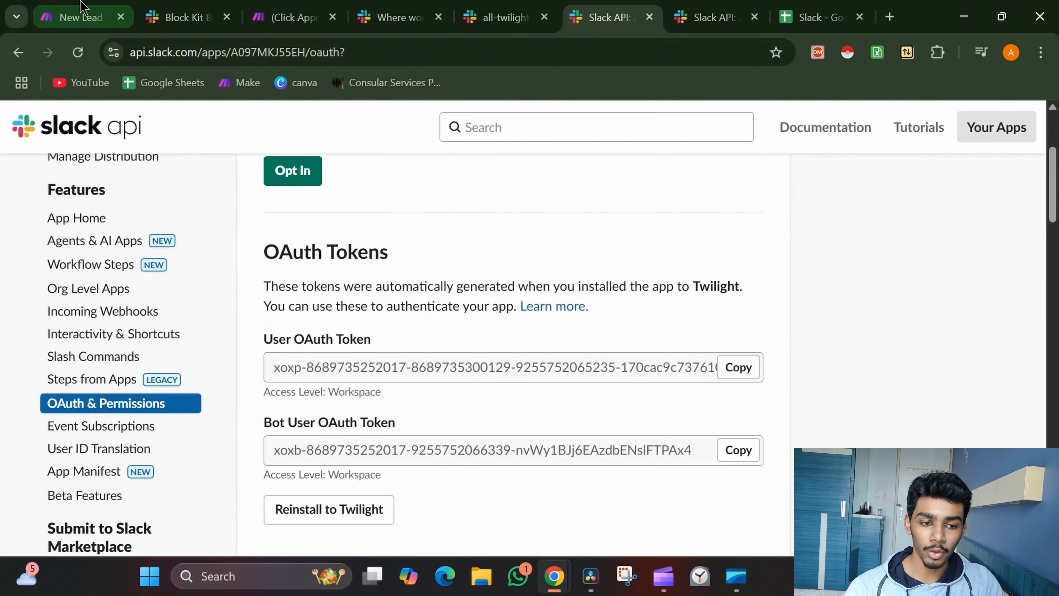
# Back in Make, cancel the new Slack connection dialog
pyautogui.click(81, 4)
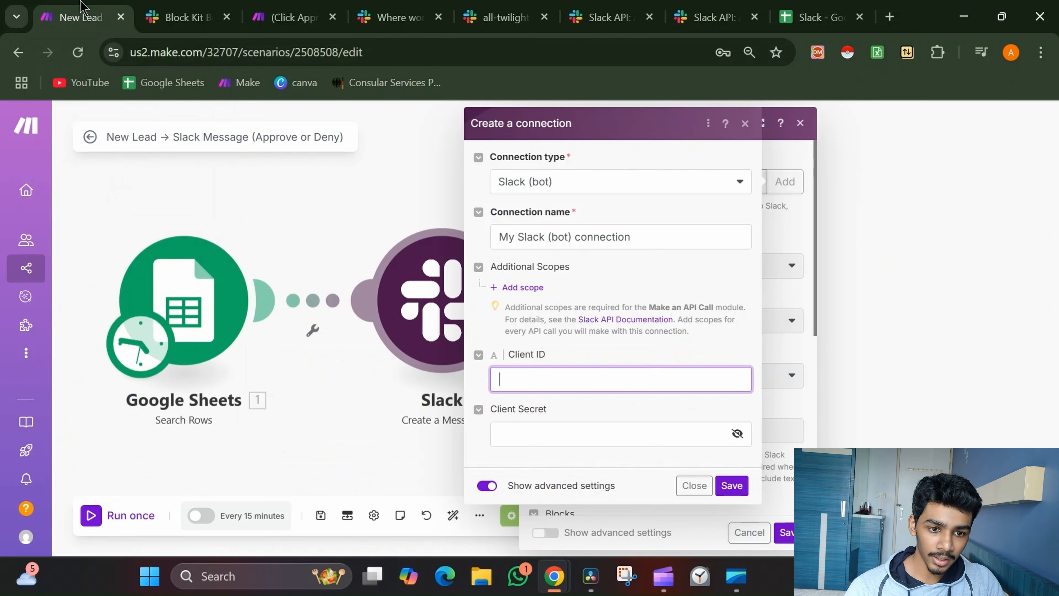
pyautogui.click(700, 494)
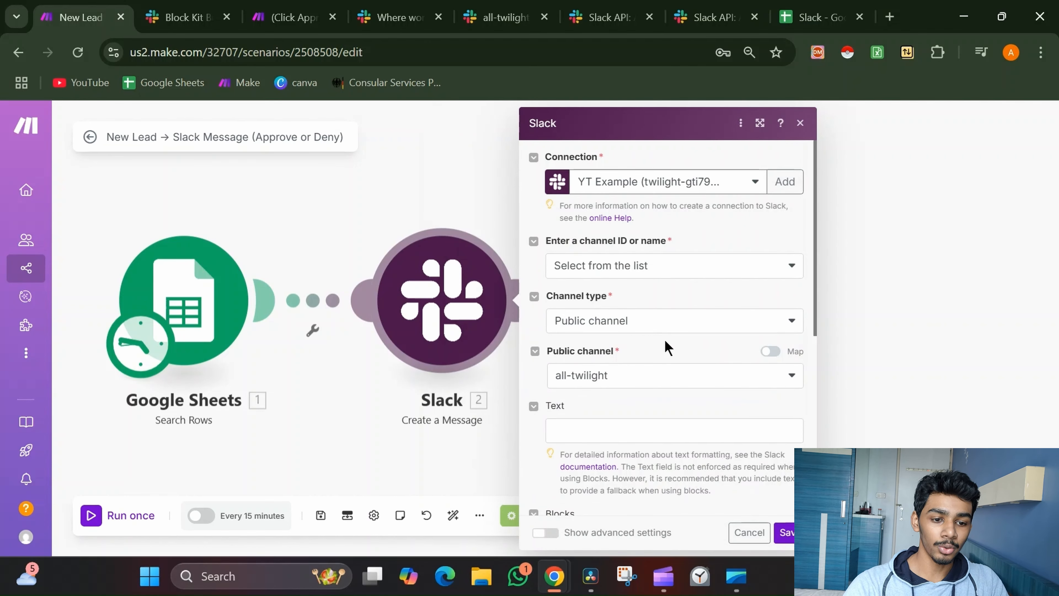
pyautogui.scroll(-10, 667, 346)
pyautogui.scroll(5, 666, 342)
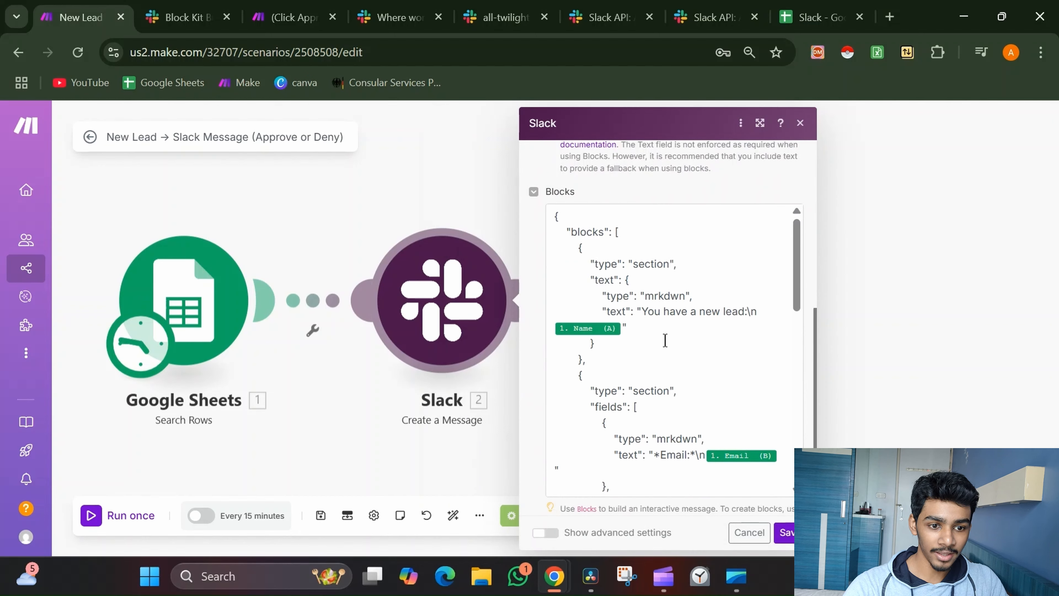
# Review the Blocks JSON with Email, Problem and Approve/Deny buttons, then close the mapping panel
pyautogui.click(665, 340)
pyautogui.scroll(-4, 665, 340)
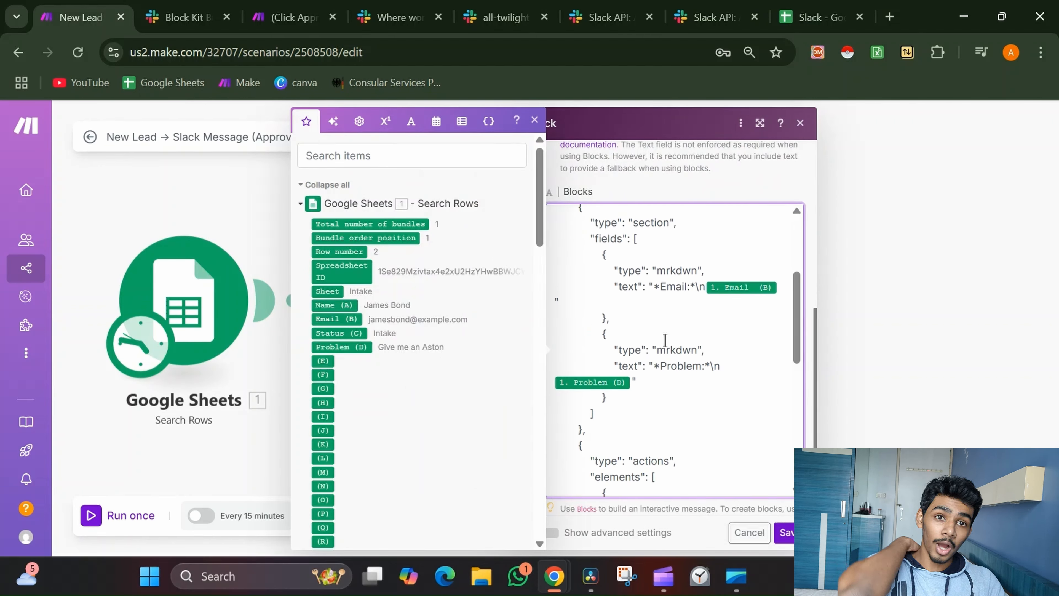
pyautogui.scroll(-7, 665, 340)
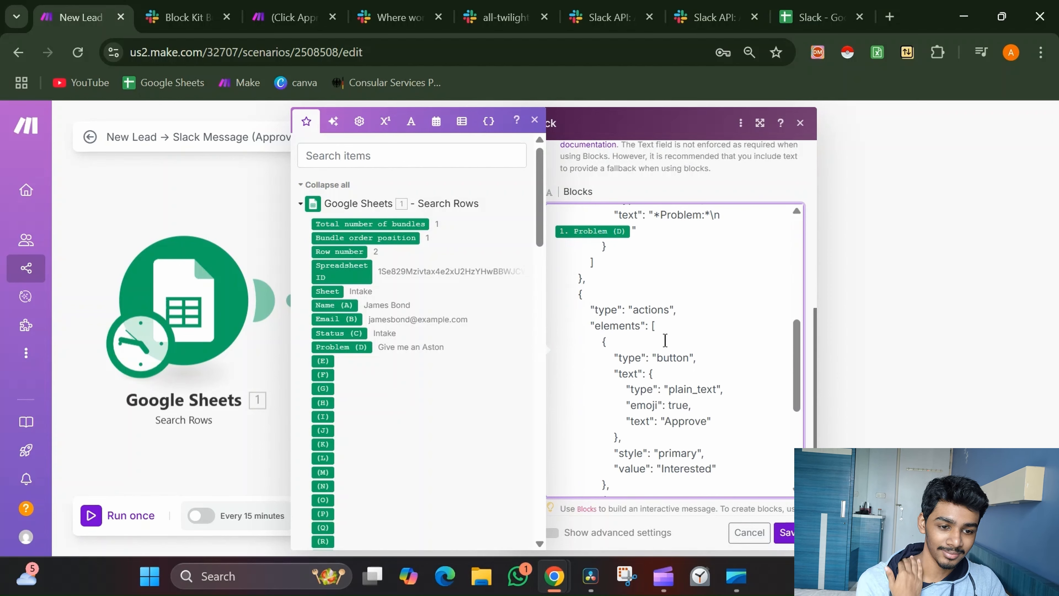
pyautogui.scroll(-5, 665, 340)
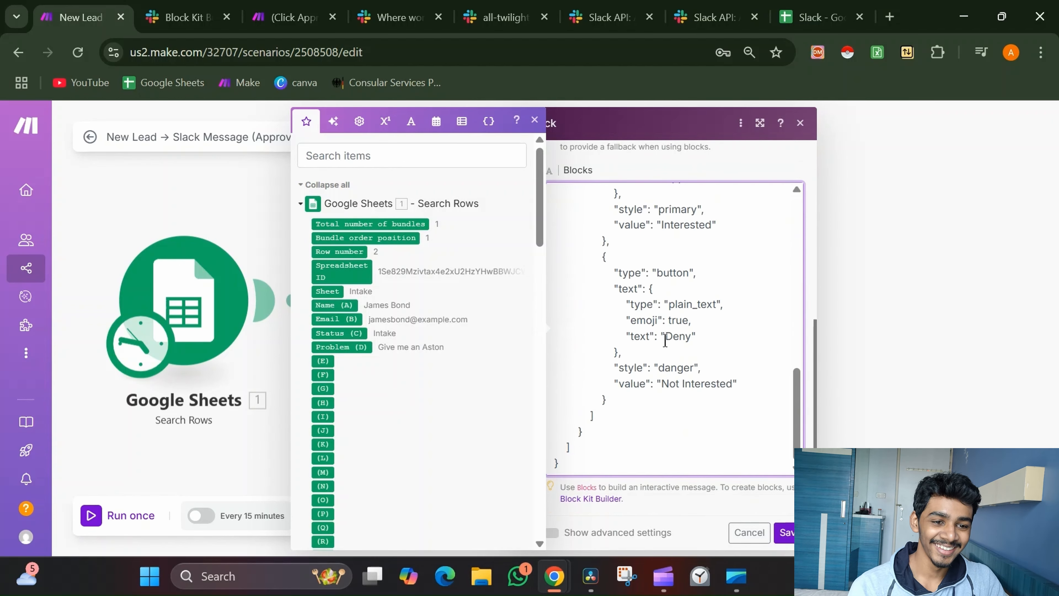
pyautogui.click(670, 504)
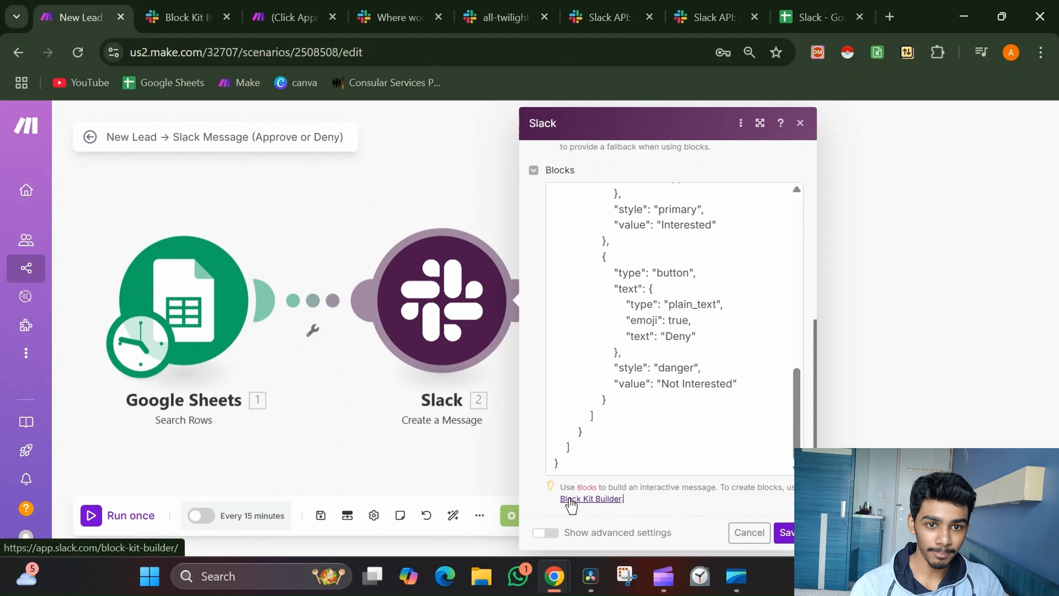
# Open Block Kit Builder and load the Approval template's new device-request message
pyautogui.click(591, 499)
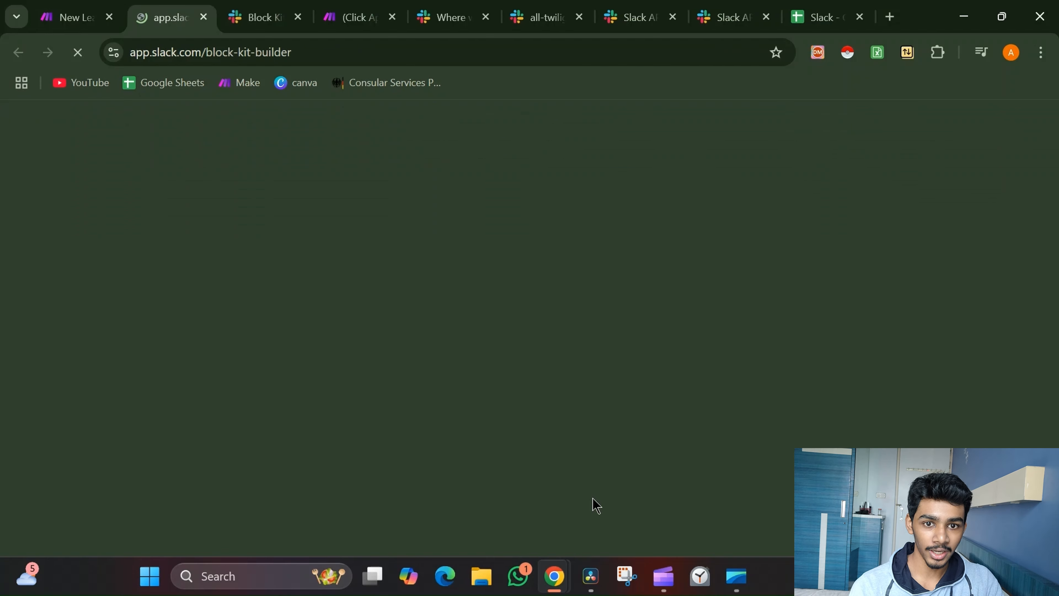
pyautogui.click(297, 17)
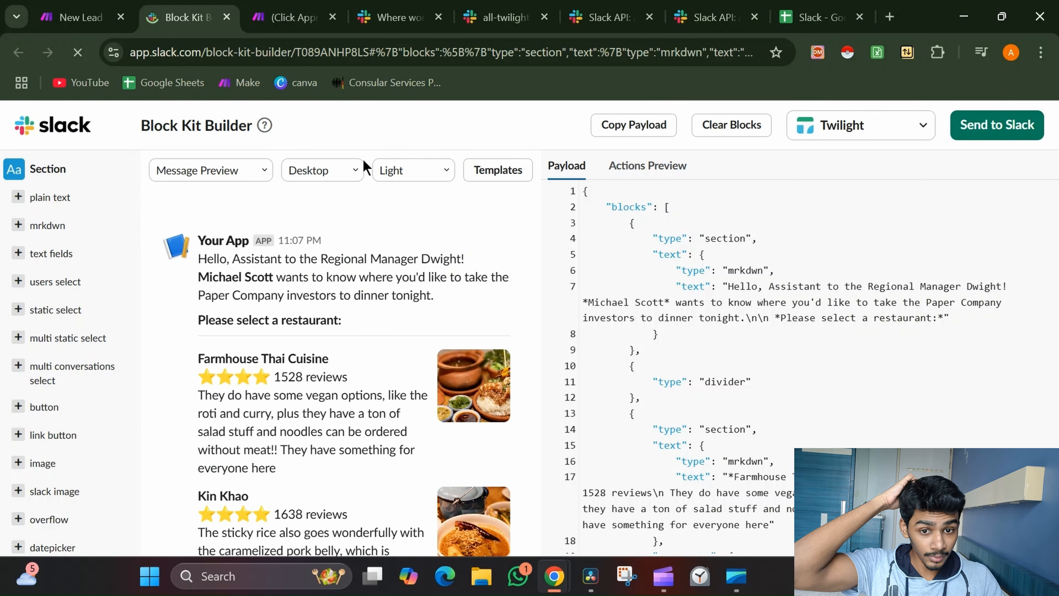
pyautogui.click(499, 171)
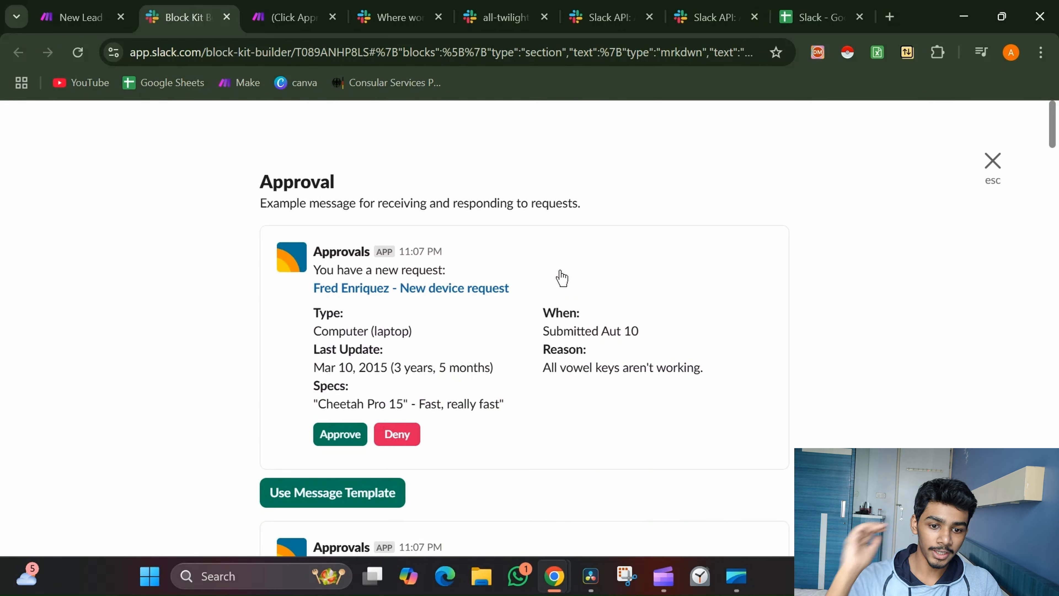
pyautogui.scroll(-5, 563, 277)
pyautogui.scroll(-8, 561, 276)
pyautogui.scroll(11, 560, 277)
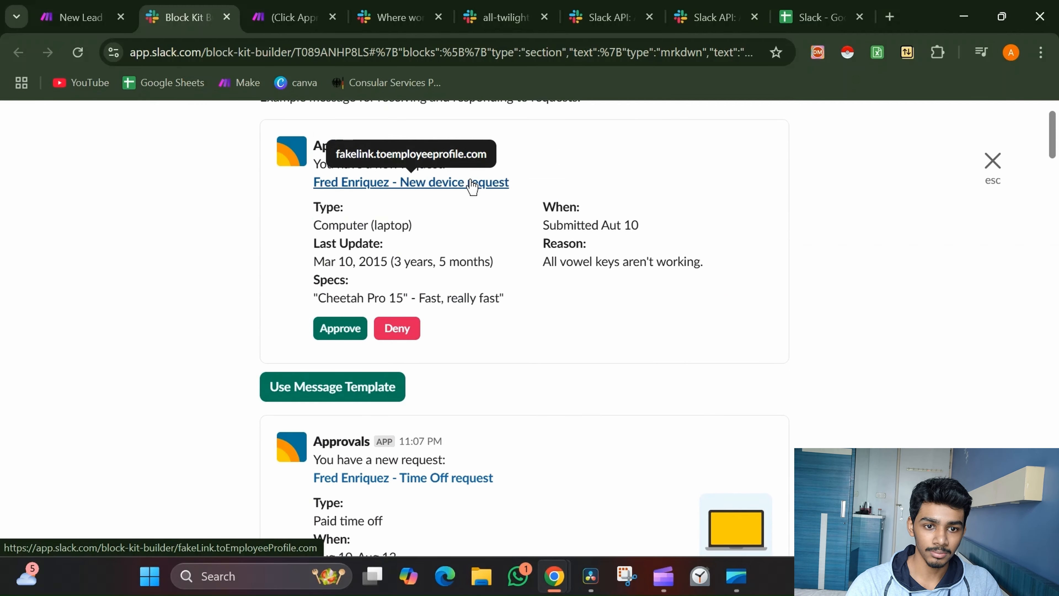
pyautogui.click(526, 164)
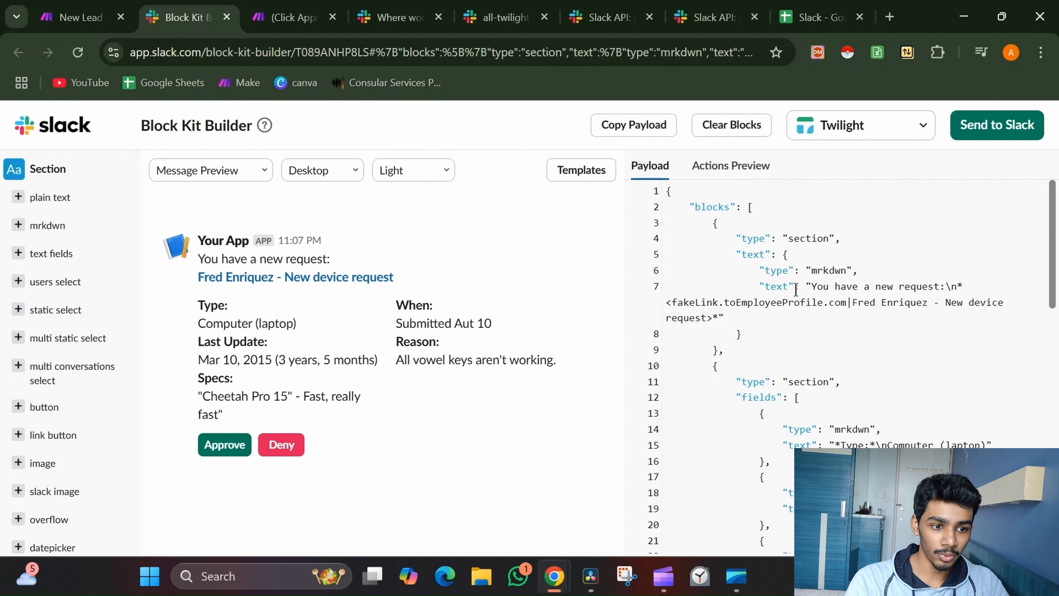
# Change the first section's greeting to read "You have a new lead:"
pyautogui.scroll(-1, 829, 273)
pyautogui.scroll(5, 864, 268)
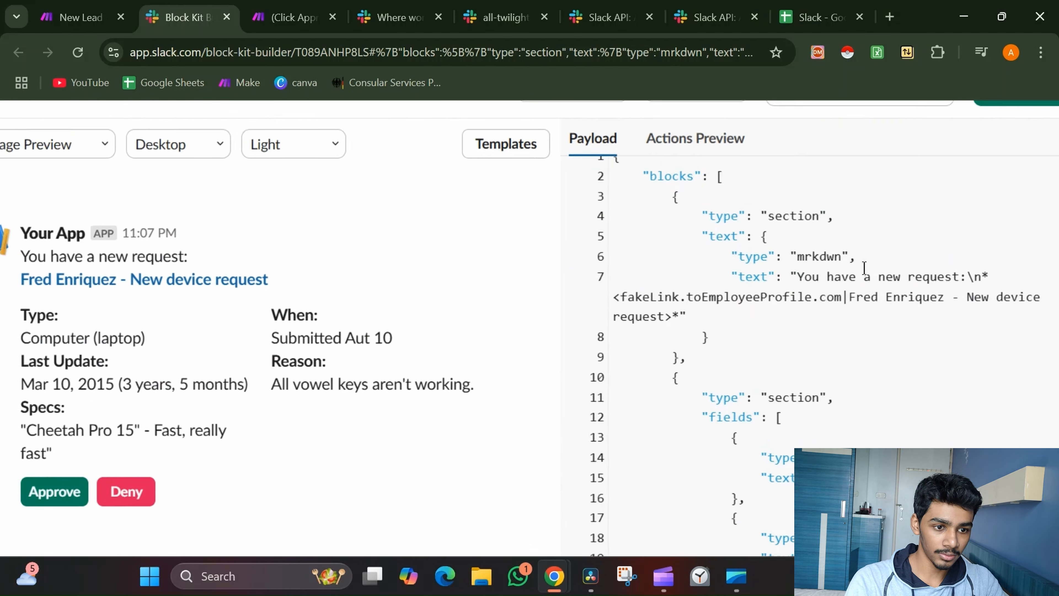
pyautogui.hscroll(5, 895, 249)
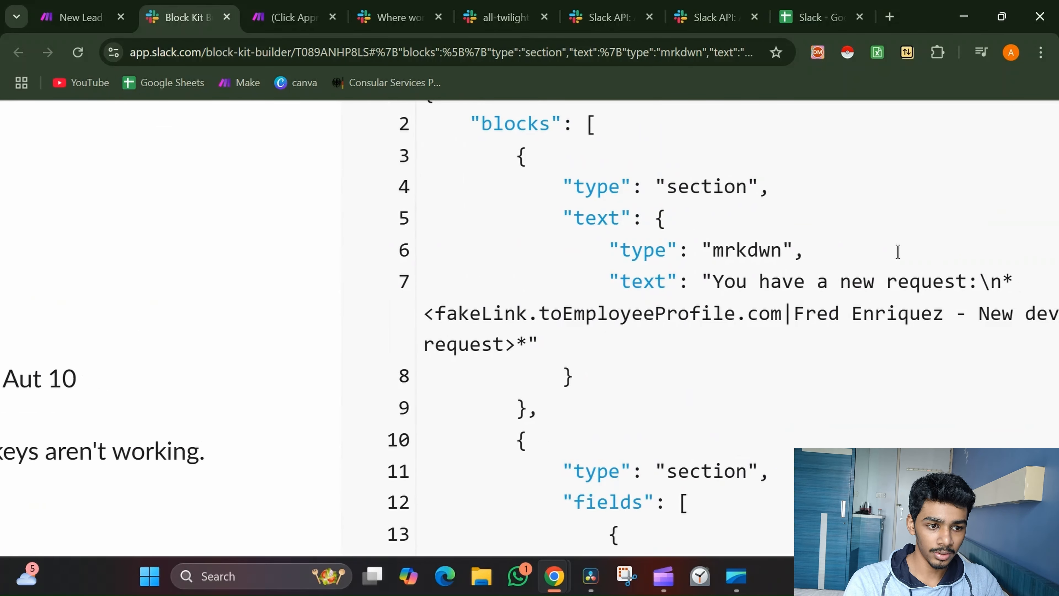
pyautogui.moveTo(579, 282); pyautogui.dragTo(809, 279)
pyautogui.hscroll(-15, 809, 277)
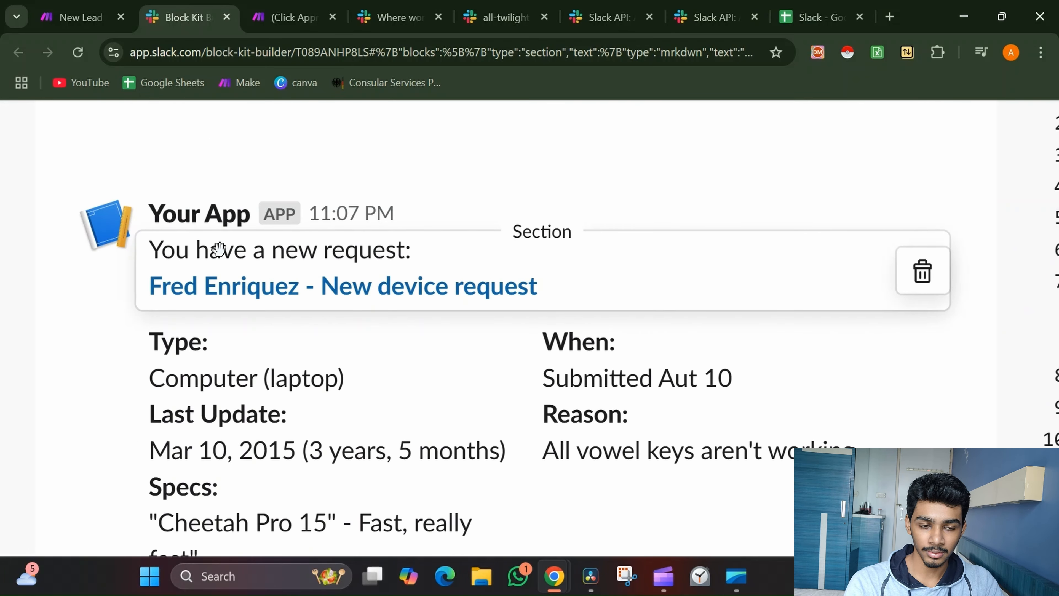
pyautogui.scroll(-5, 484, 264)
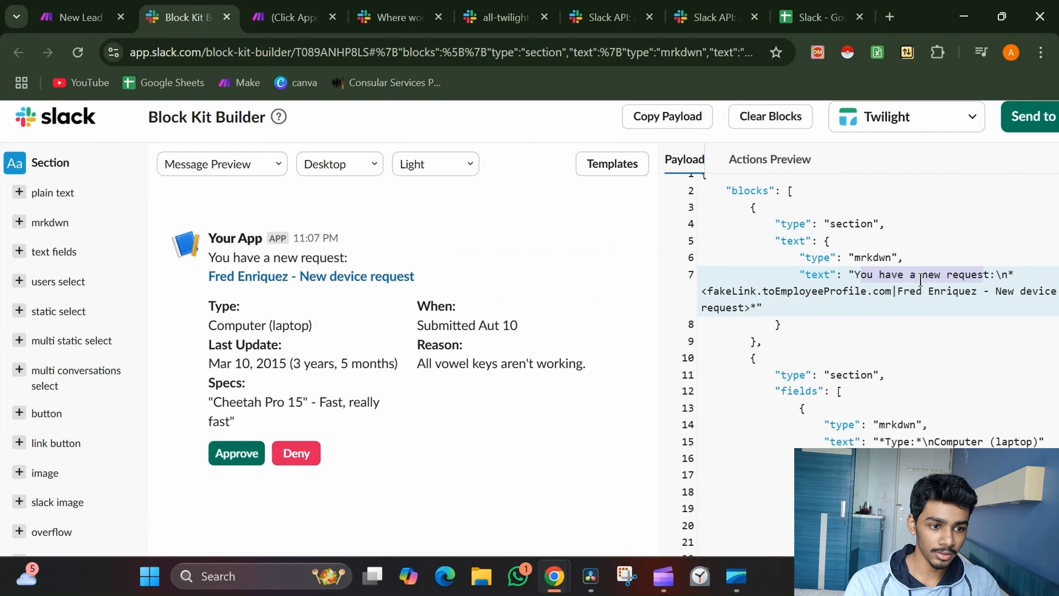
pyautogui.hscroll(2, 942, 262)
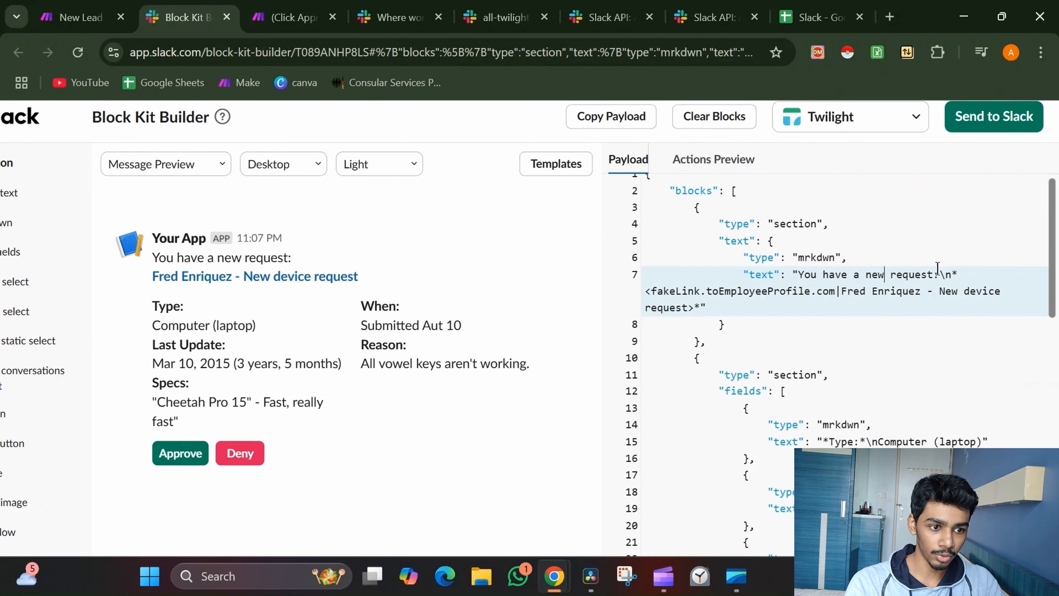
pyautogui.press('BackSpace')
pyautogui.press('BackSpace')
pyautogui.press('BackSpace')
pyautogui.press('BackSpace')
pyautogui.press('BackSpace')
pyautogui.press('BackSpace')
pyautogui.press('BackSpace')
pyautogui.press('BackSpace')
pyautogui.press('BackSpace')
pyautogui.press('BackSpace')
pyautogui.press('BackSpace')
pyautogui.press('BackSpace')
pyautogui.press('BackSpace')
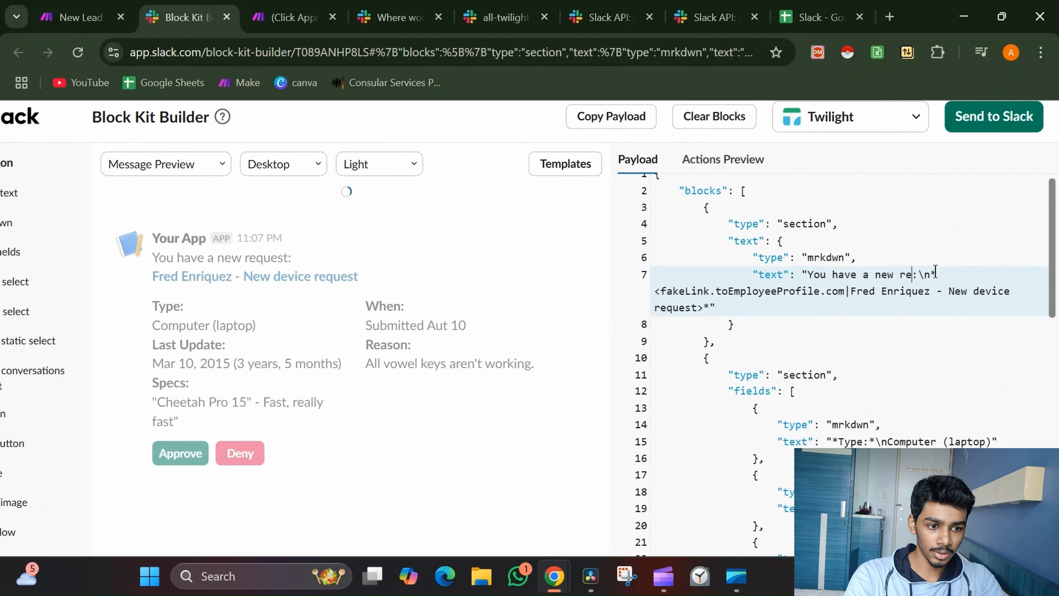
pyautogui.write('a new l')
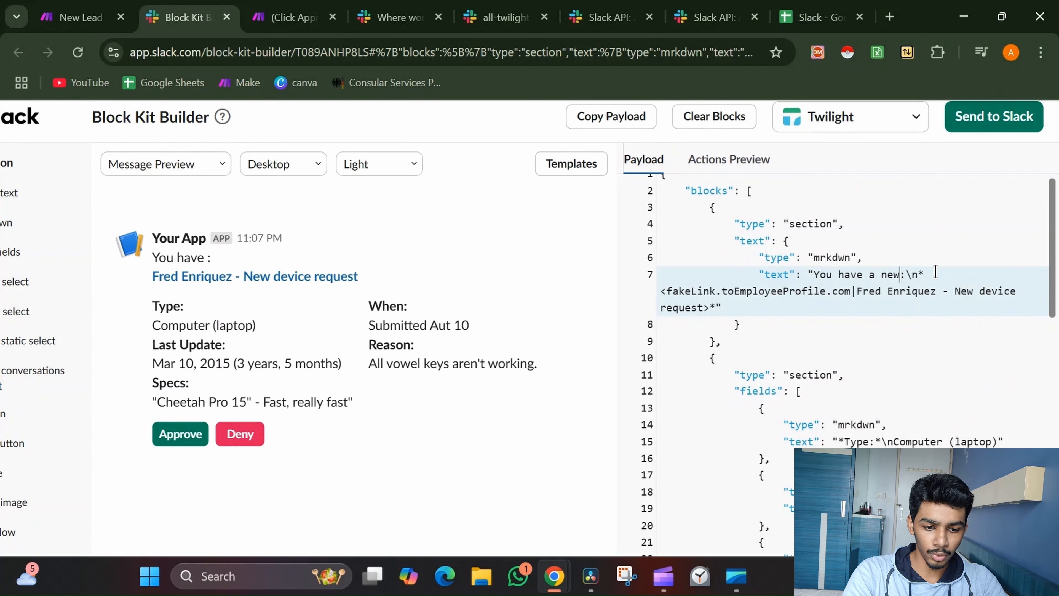
pyautogui.write('ead')
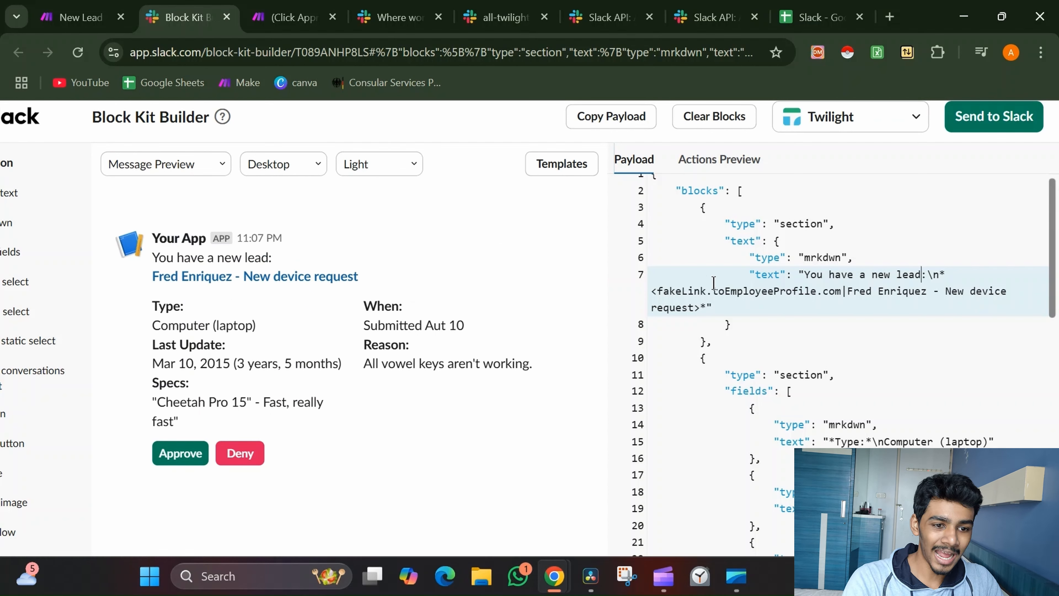
# Replace the request link with the lead's name and delete the stray "<"
pyautogui.moveTo(700, 307); pyautogui.dragTo(655, 292)
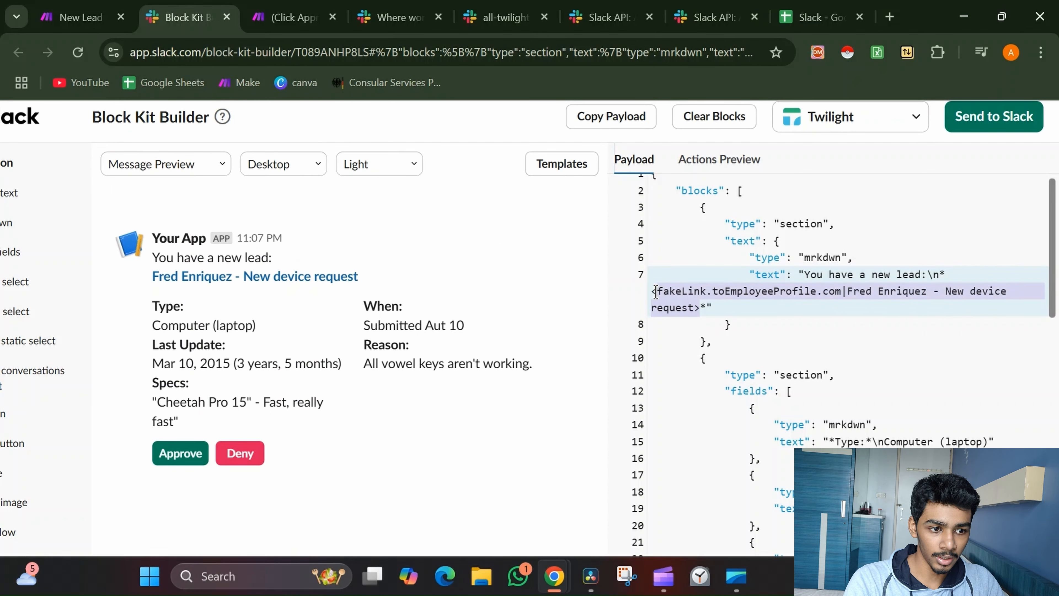
pyautogui.press('BackSpace')
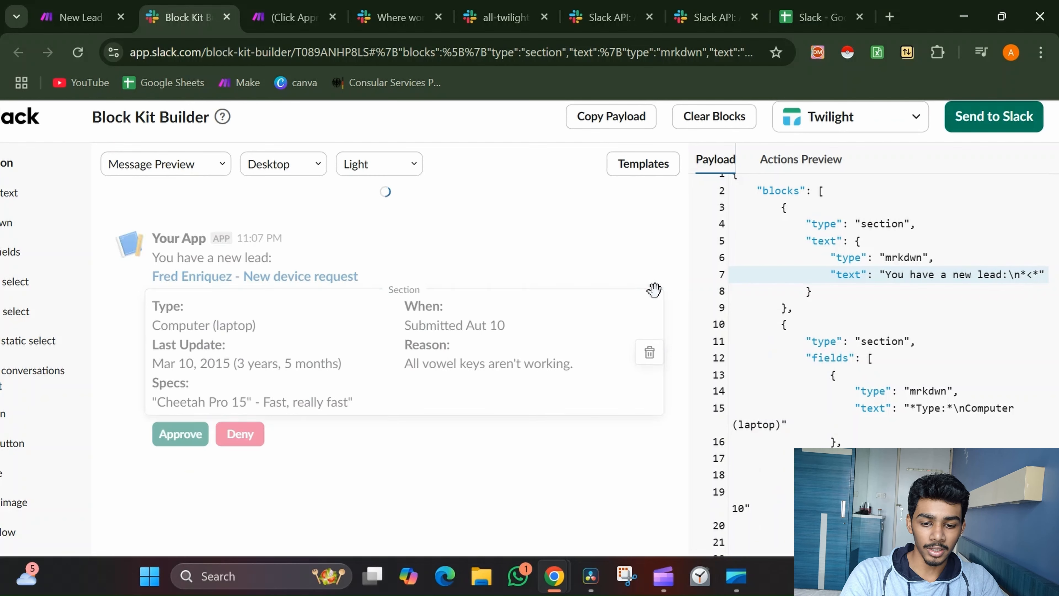
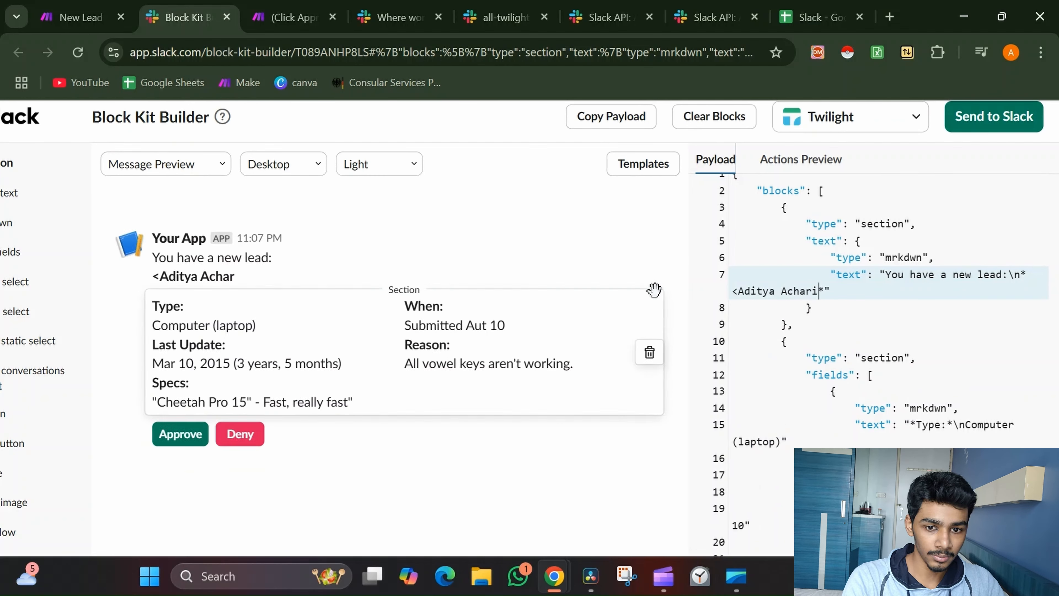
pyautogui.click(739, 291)
pyautogui.press('BackSpace')
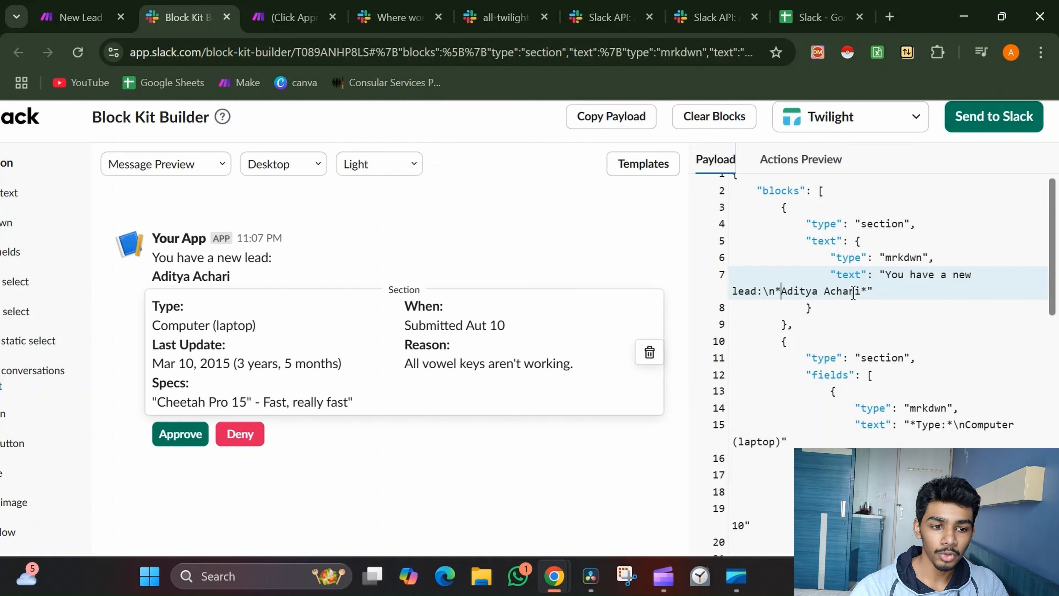
pyautogui.scroll(-3, 853, 292)
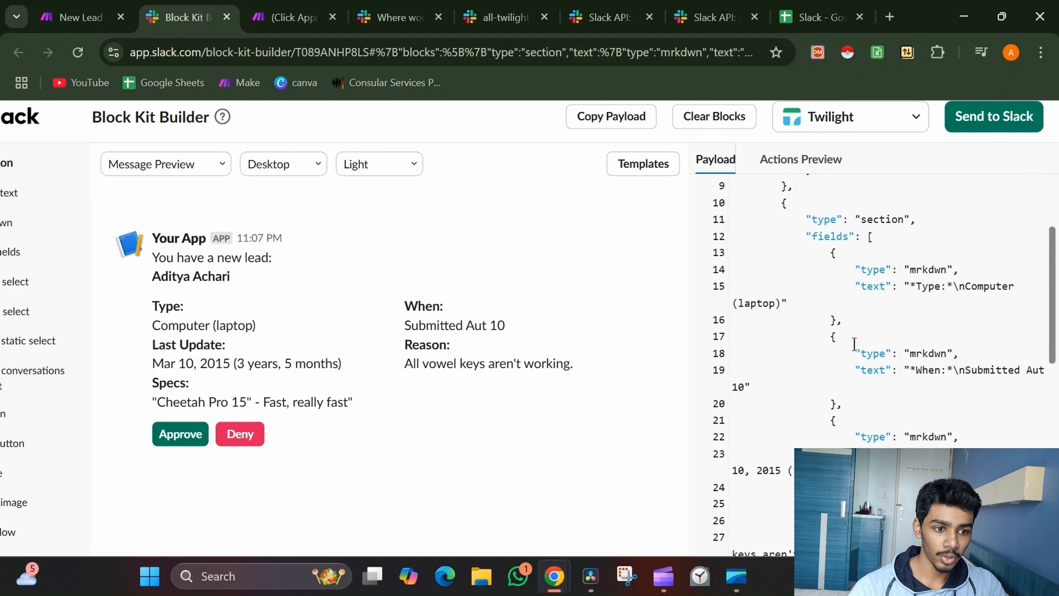
# Rename the field labels Type to Email and When to Problem
pyautogui.click(926, 288)
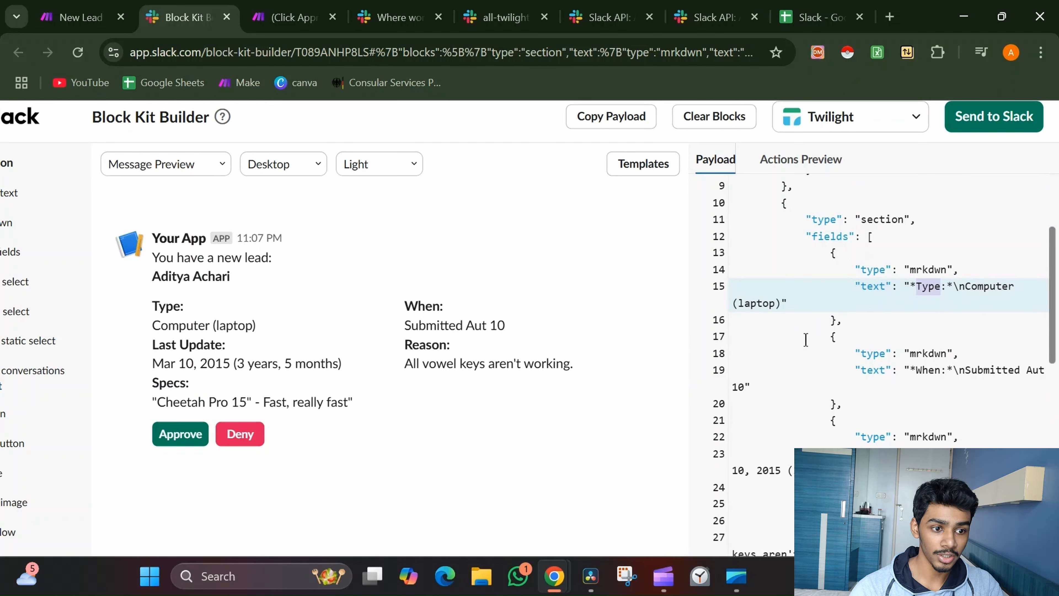
pyautogui.write('Email')
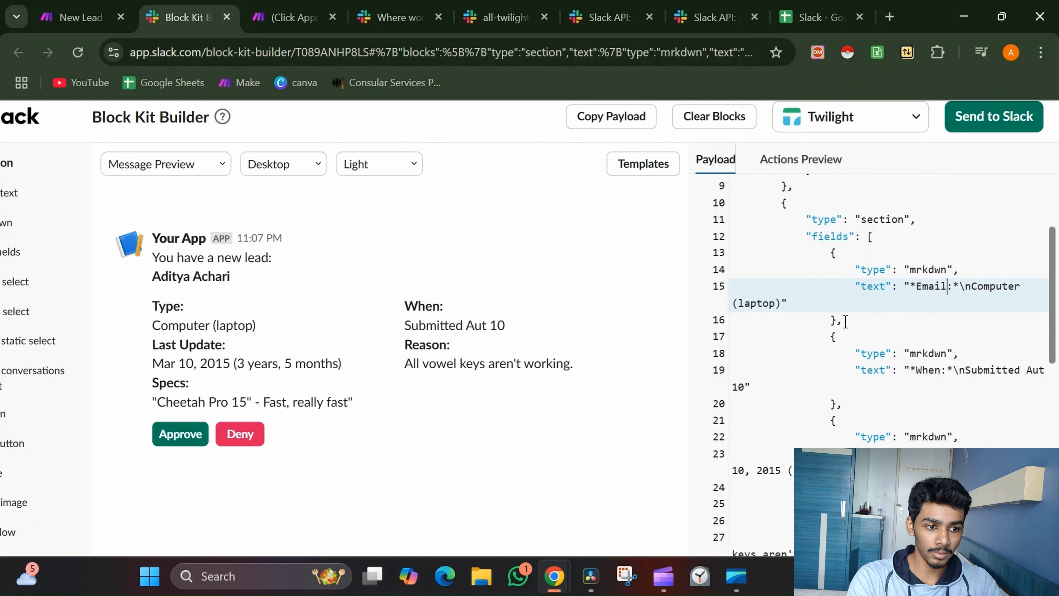
pyautogui.doubleClick(929, 371)
pyautogui.write('Prolem')
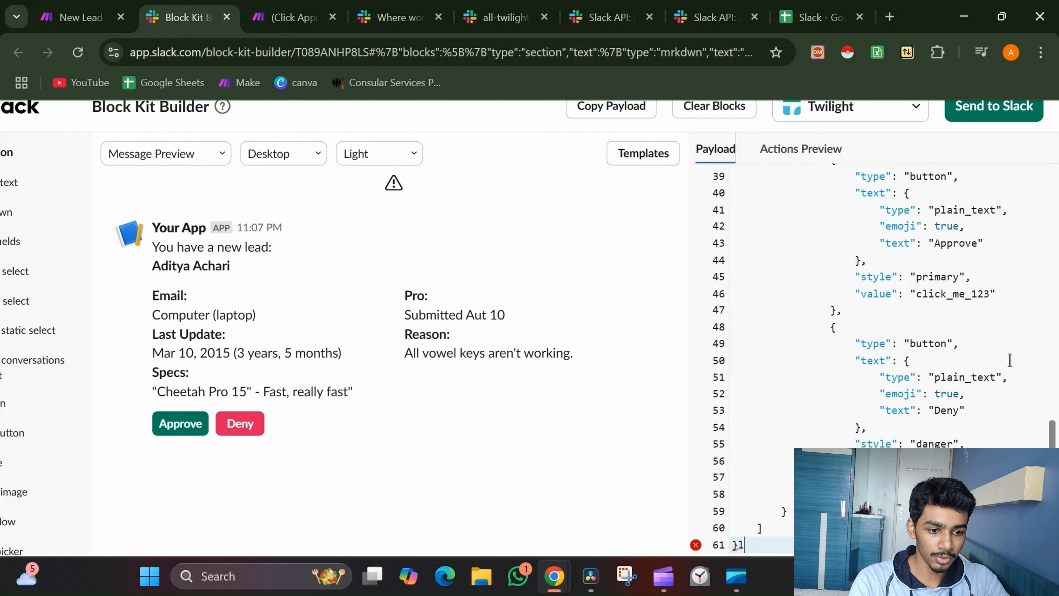
pyautogui.press('BackSpace')
pyautogui.scroll(8, 1009, 360)
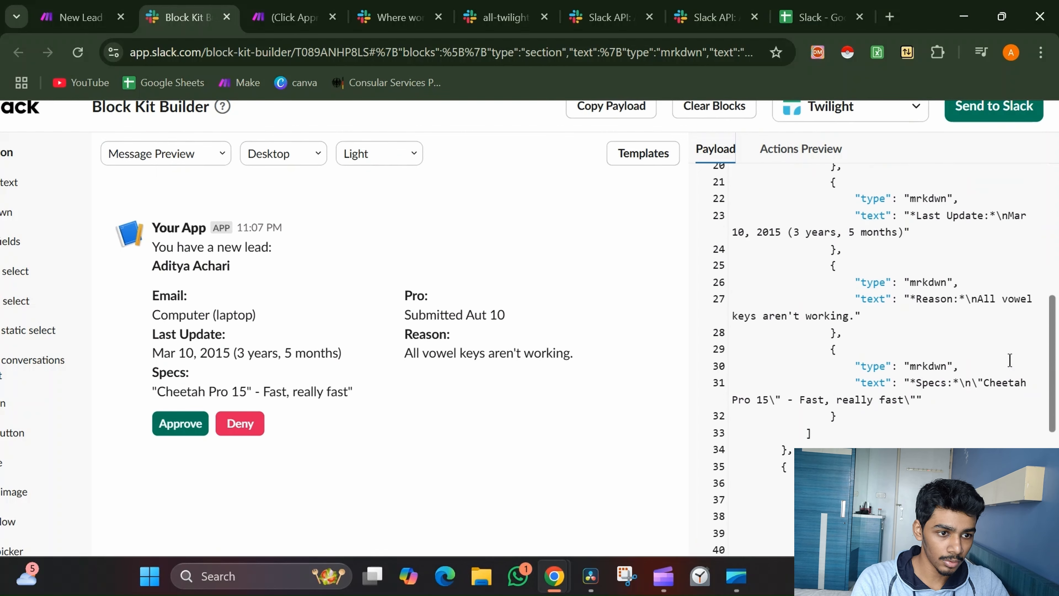
pyautogui.scroll(8, 1006, 334)
pyautogui.scroll(-2, 1000, 308)
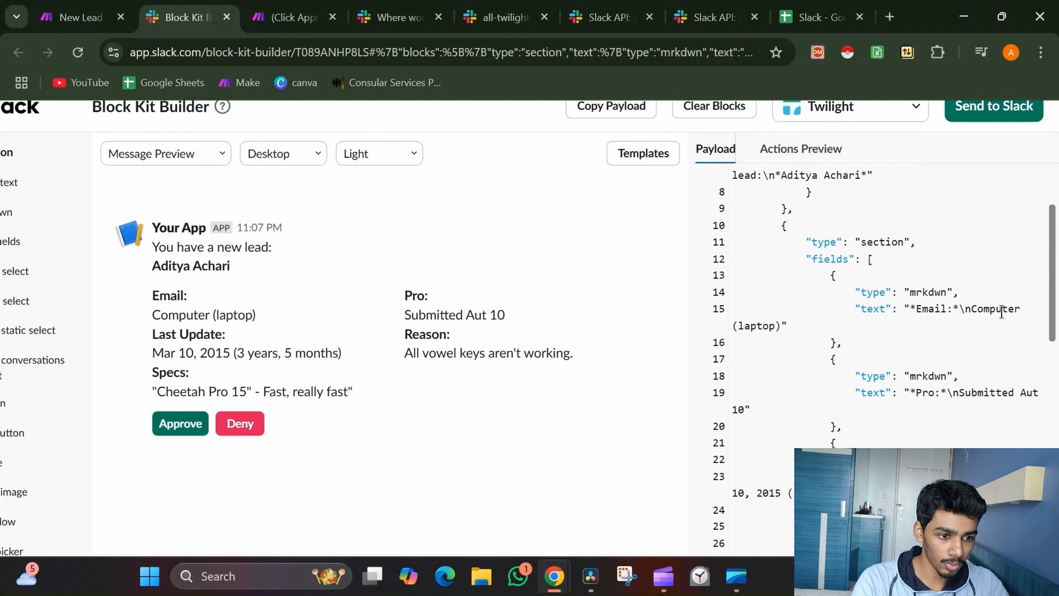
pyautogui.click(932, 391)
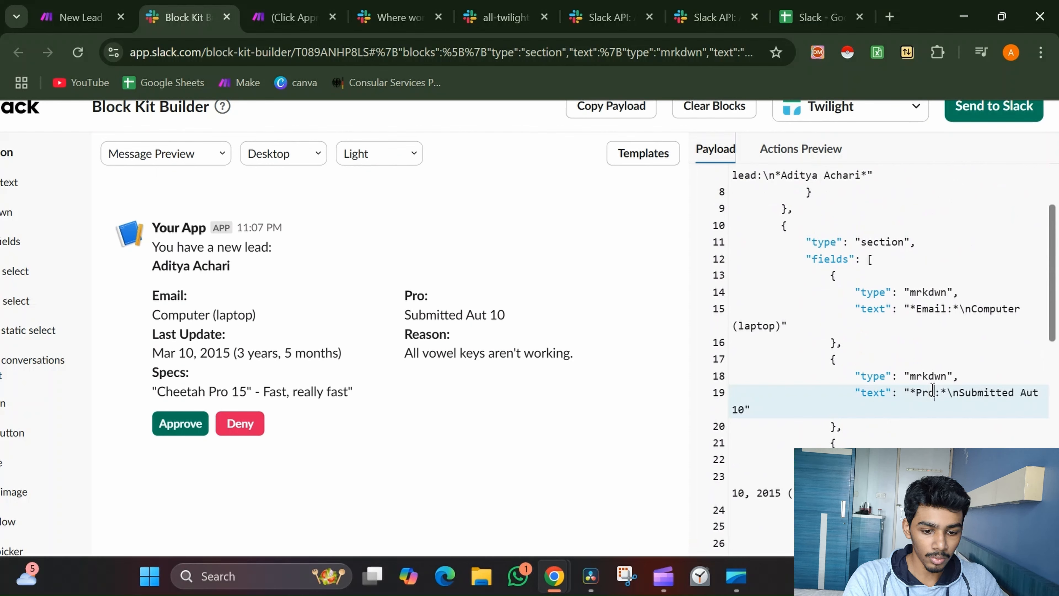
pyautogui.write('b')
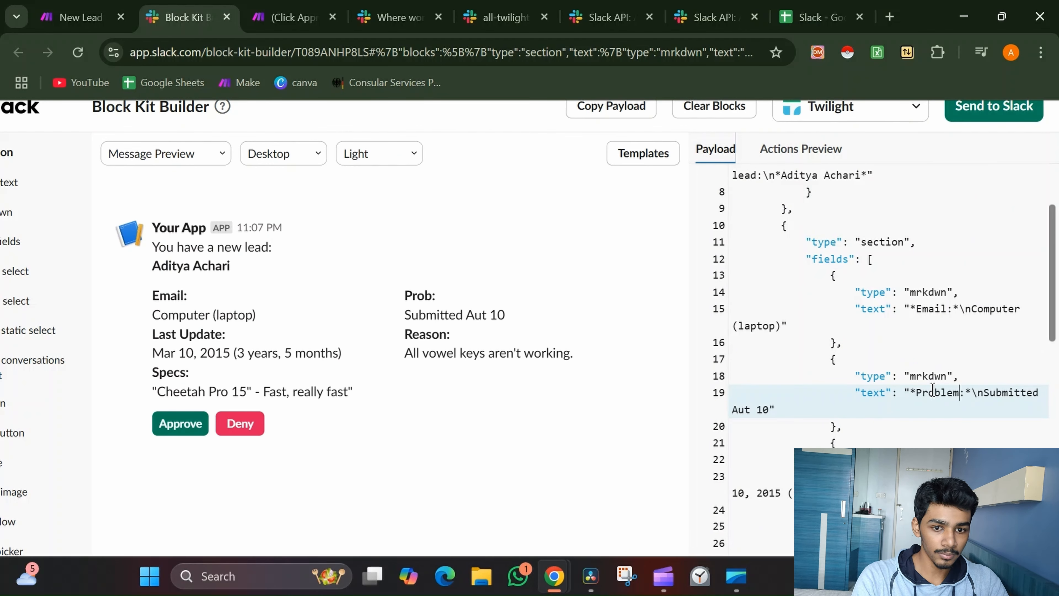
pyautogui.write('lem')
pyautogui.scroll(-3, 932, 391)
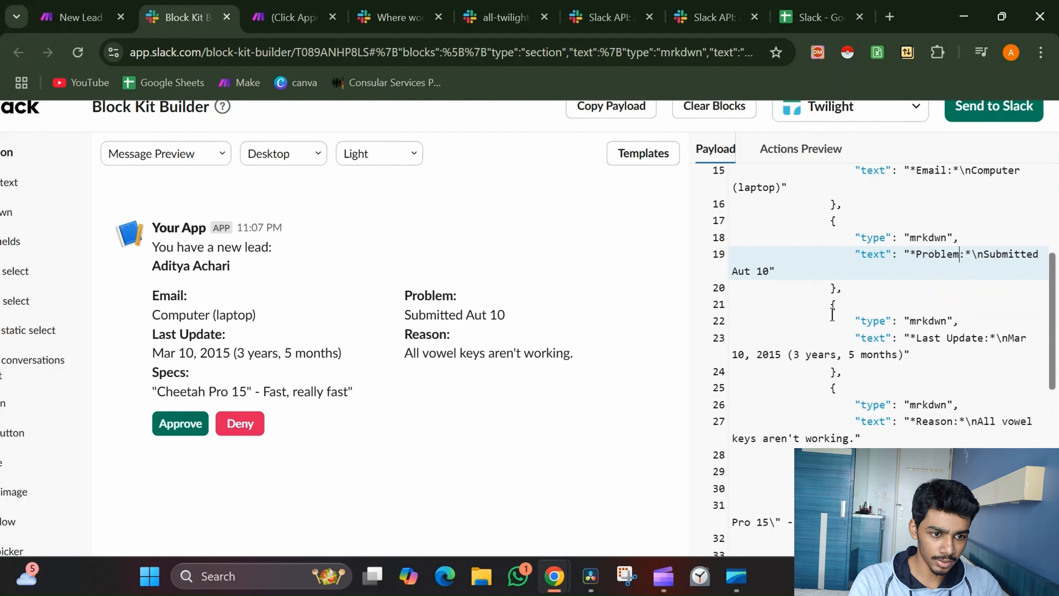
# Delete the Last Update, Reason and Specs fields from the payload
pyautogui.moveTo(782, 321); pyautogui.dragTo(875, 506)
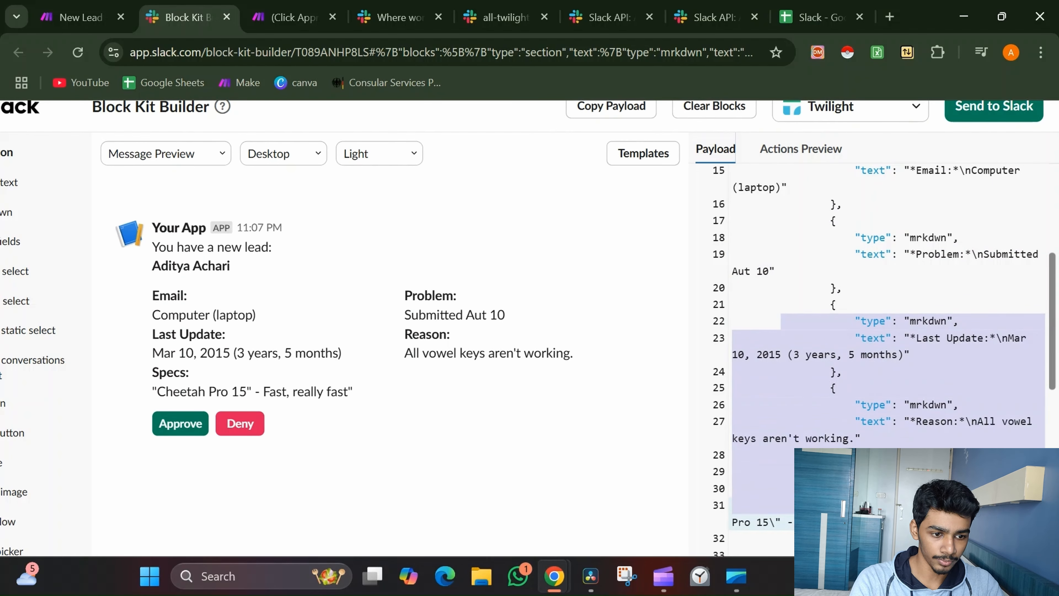
pyautogui.scroll(-3, 883, 359)
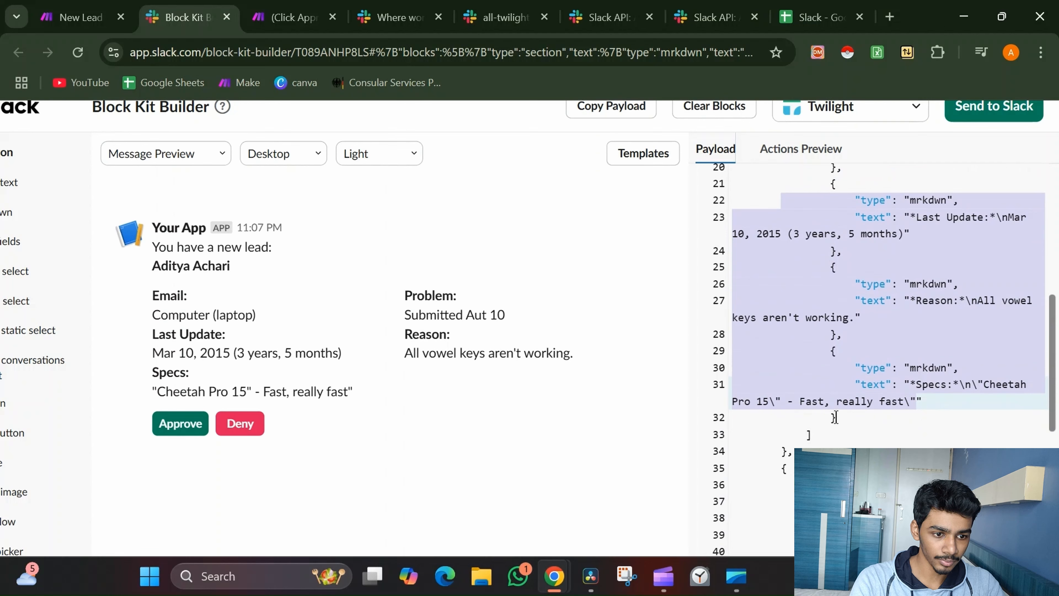
pyautogui.moveTo(836, 417); pyautogui.dragTo(808, 435)
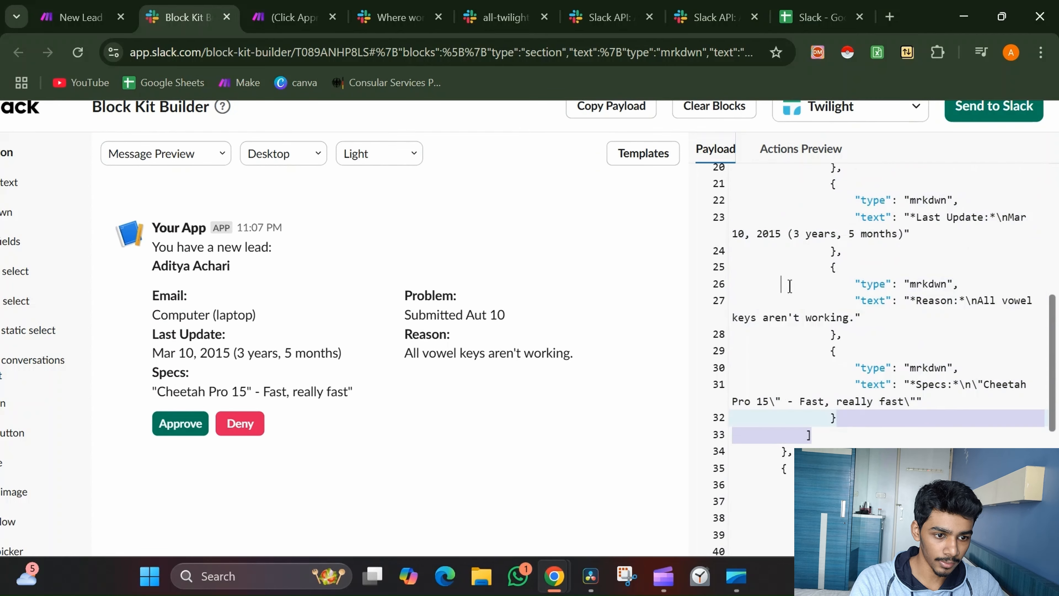
pyautogui.moveTo(789, 286); pyautogui.dragTo(789, 287)
pyautogui.click(833, 319)
pyautogui.click(836, 370)
pyautogui.hotkey('ctrl', 'z')
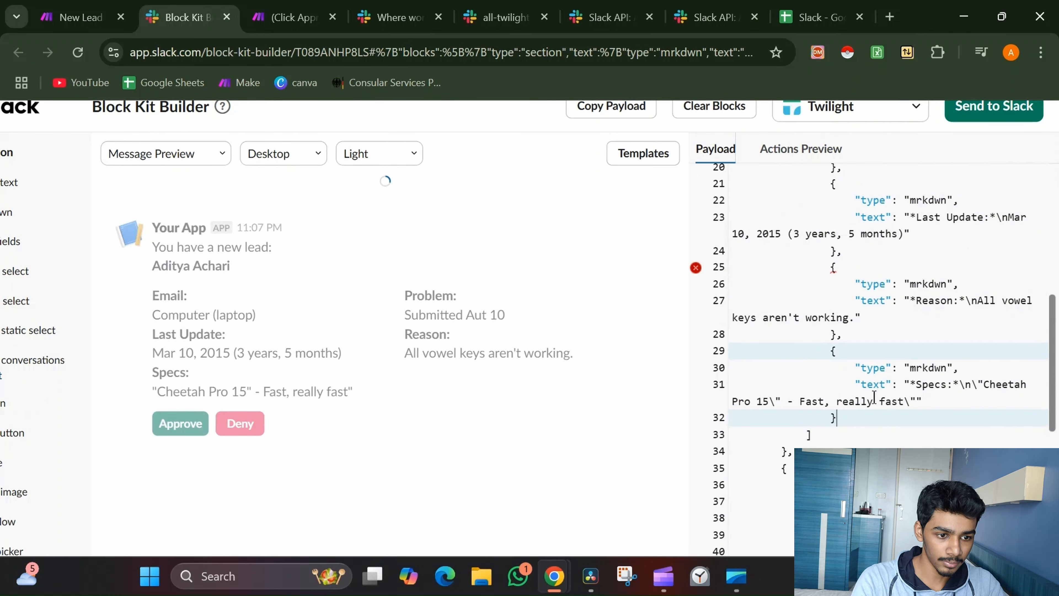
pyautogui.moveTo(866, 417); pyautogui.dragTo(785, 190)
pyautogui.press('BackSpace')
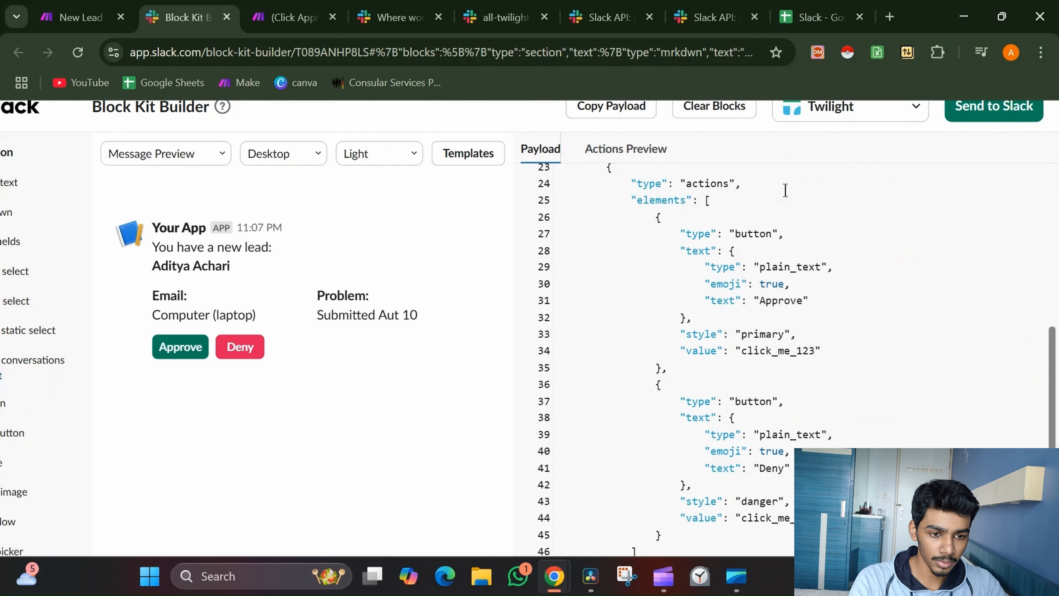
# Remove the trailing comma after the final brace so the payload has no errors
pyautogui.scroll(-3, 785, 191)
pyautogui.scroll(5, 785, 190)
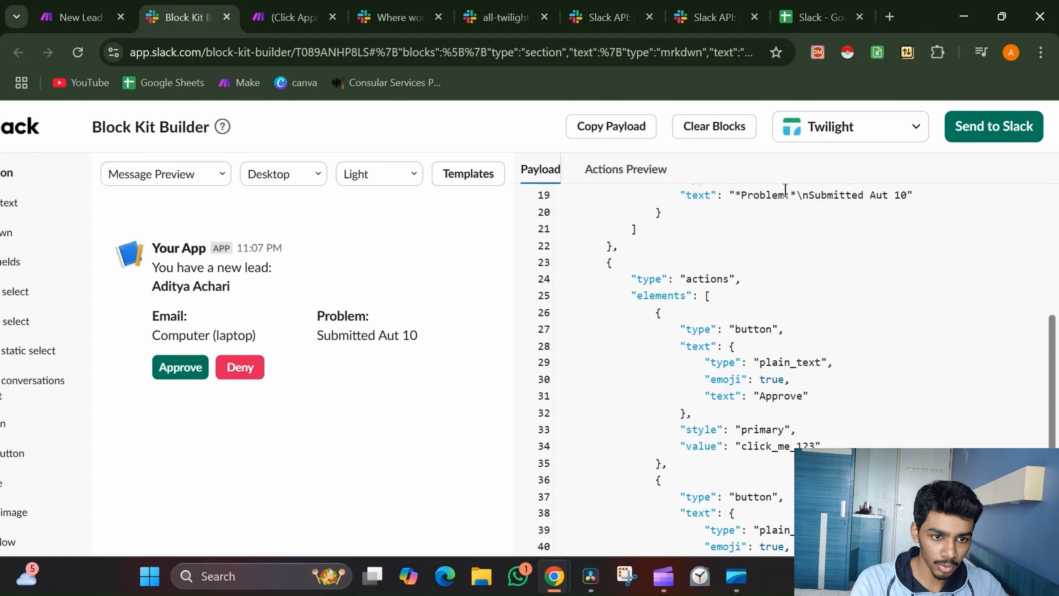
pyautogui.scroll(5, 785, 191)
pyautogui.scroll(-3, 785, 191)
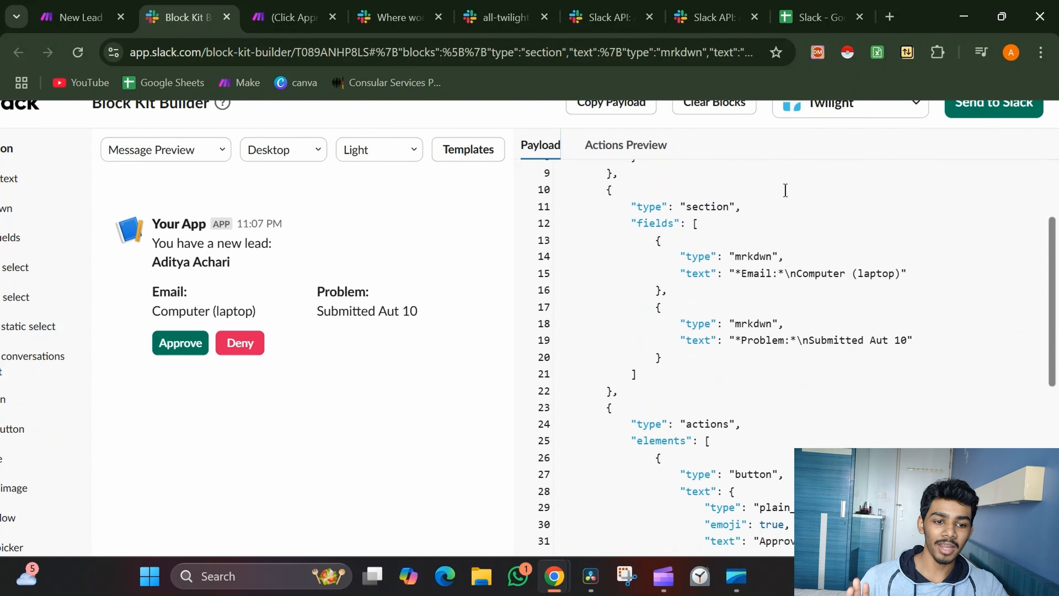
pyautogui.scroll(-8, 785, 190)
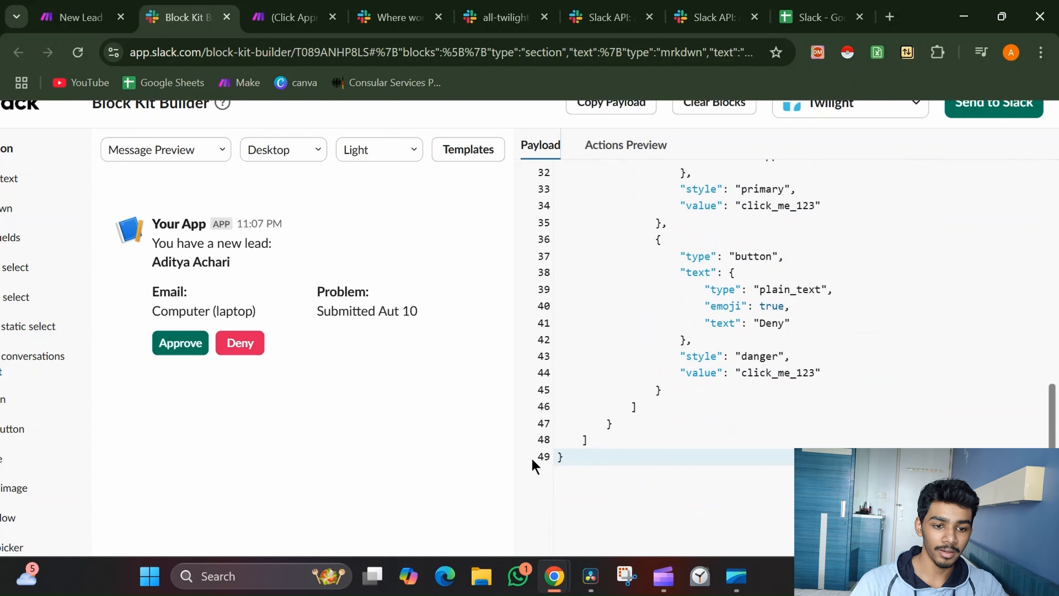
pyautogui.scroll(2, 579, 461)
pyautogui.click(579, 461)
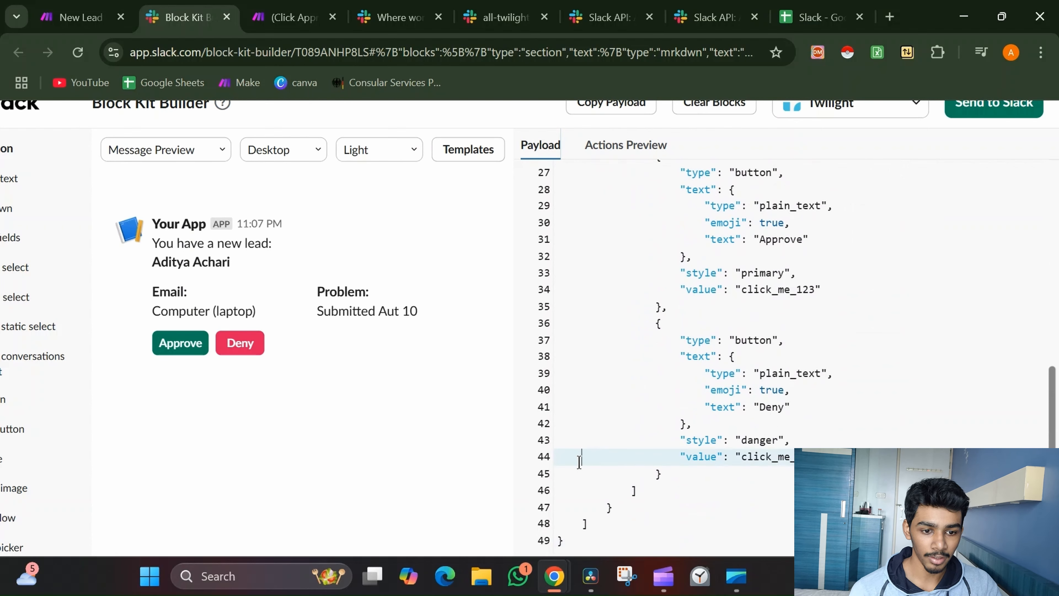
pyautogui.click(580, 542)
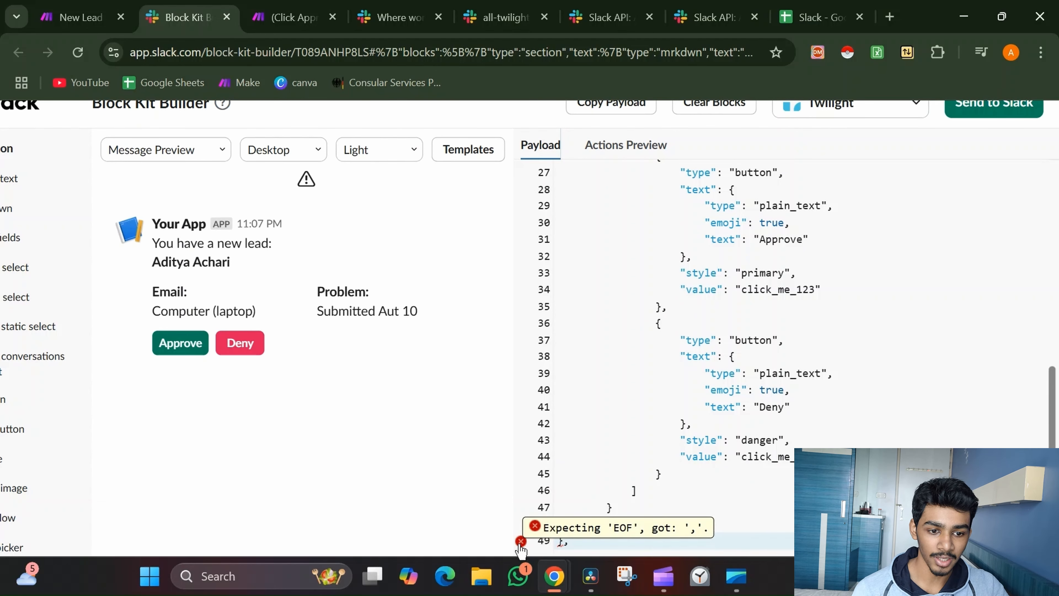
pyautogui.press('BackSpace')
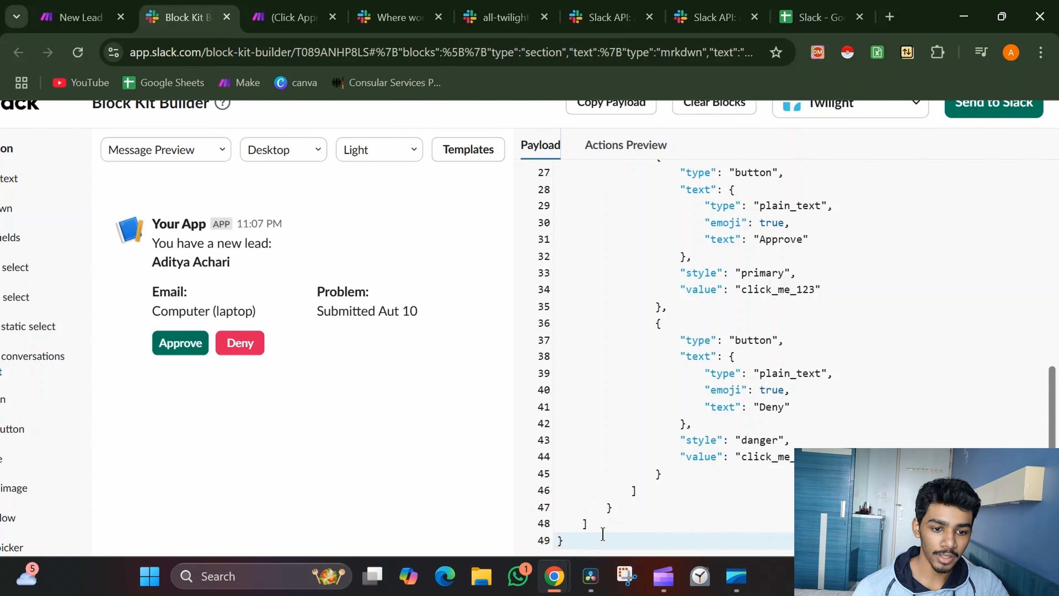
pyautogui.scroll(8, 622, 523)
pyautogui.scroll(-7, 699, 479)
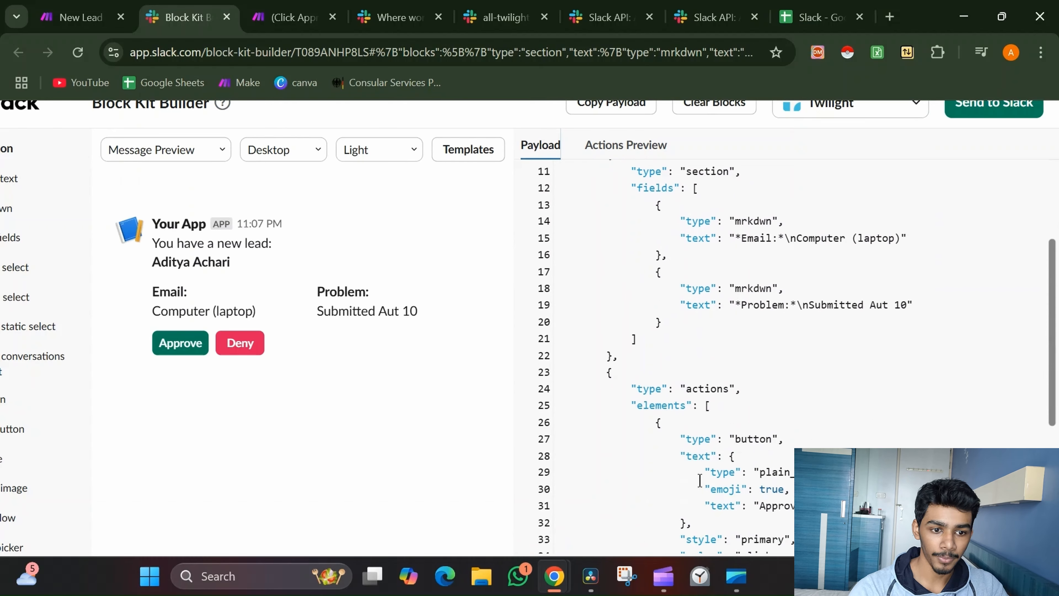
pyautogui.scroll(3, 699, 479)
pyautogui.scroll(-1, 778, 256)
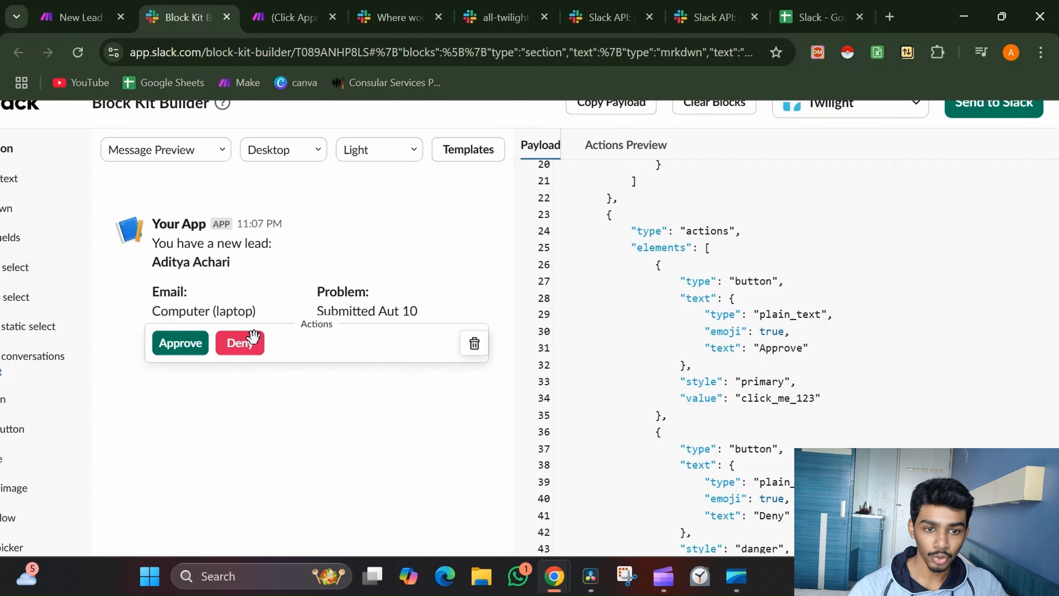
pyautogui.scroll(3, 929, 195)
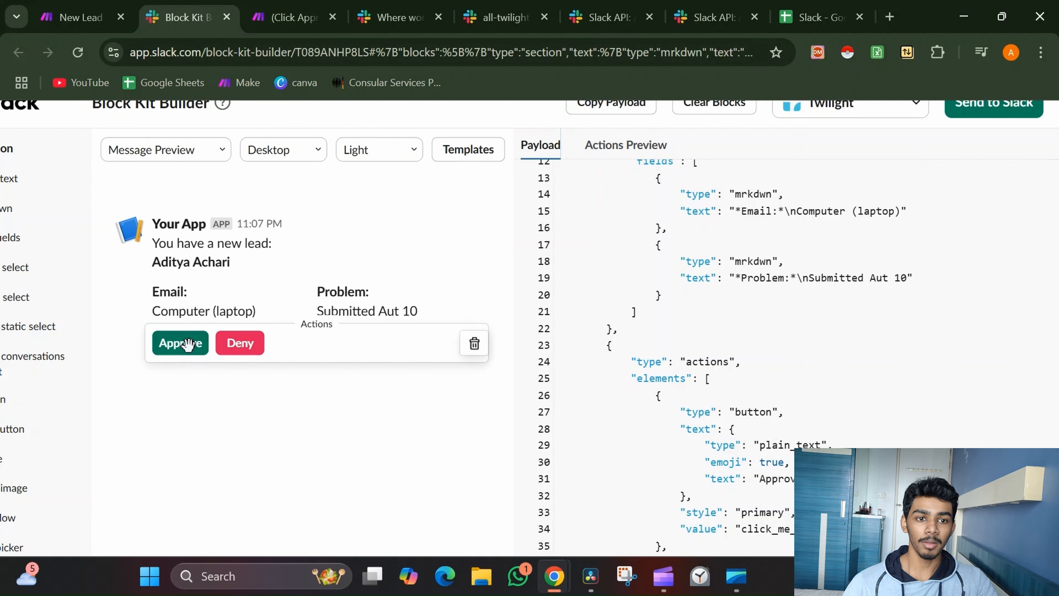
pyautogui.click(499, 5)
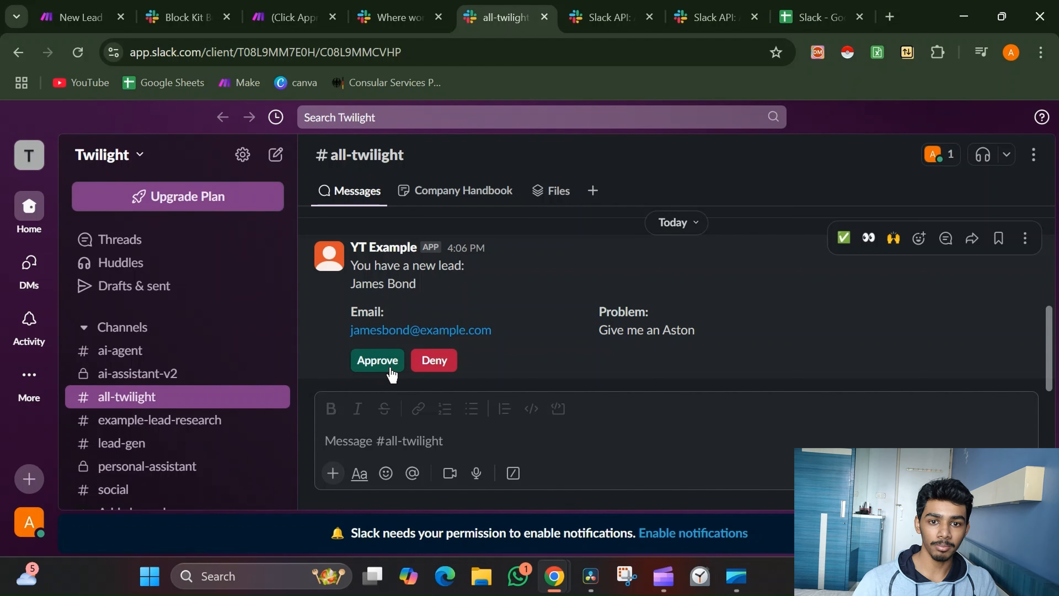
# Change the Approve button's value from click_me_123 to "Interested"
pyautogui.click(183, 17)
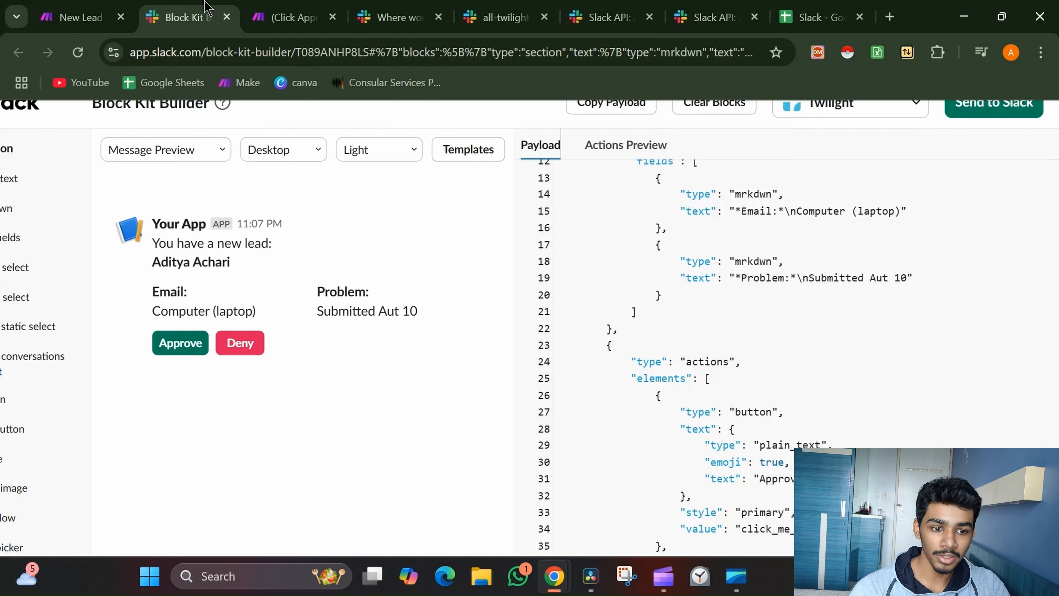
pyautogui.scroll(-5, 717, 353)
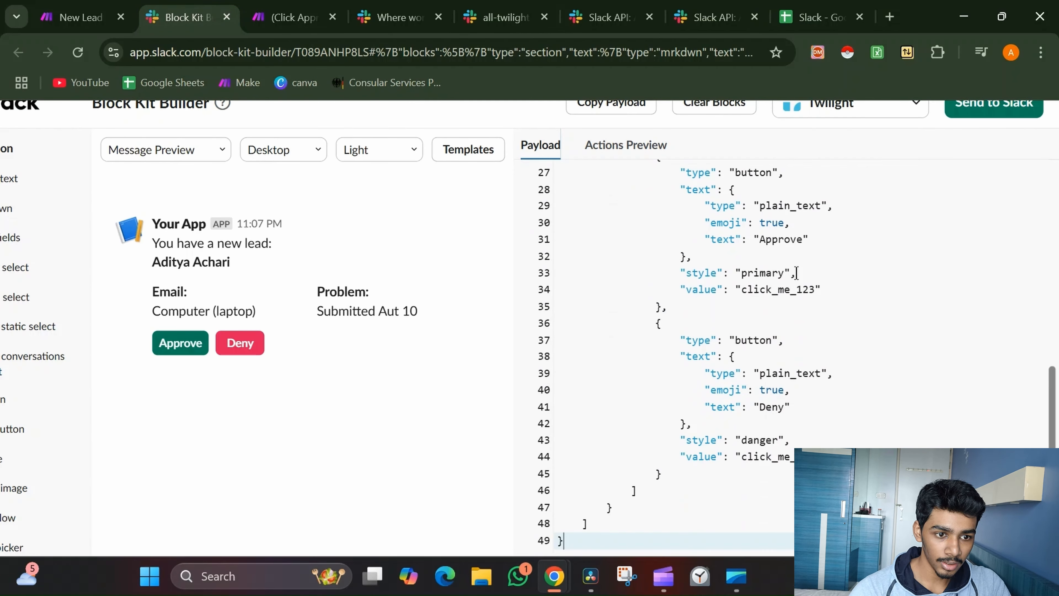
pyautogui.doubleClick(783, 237)
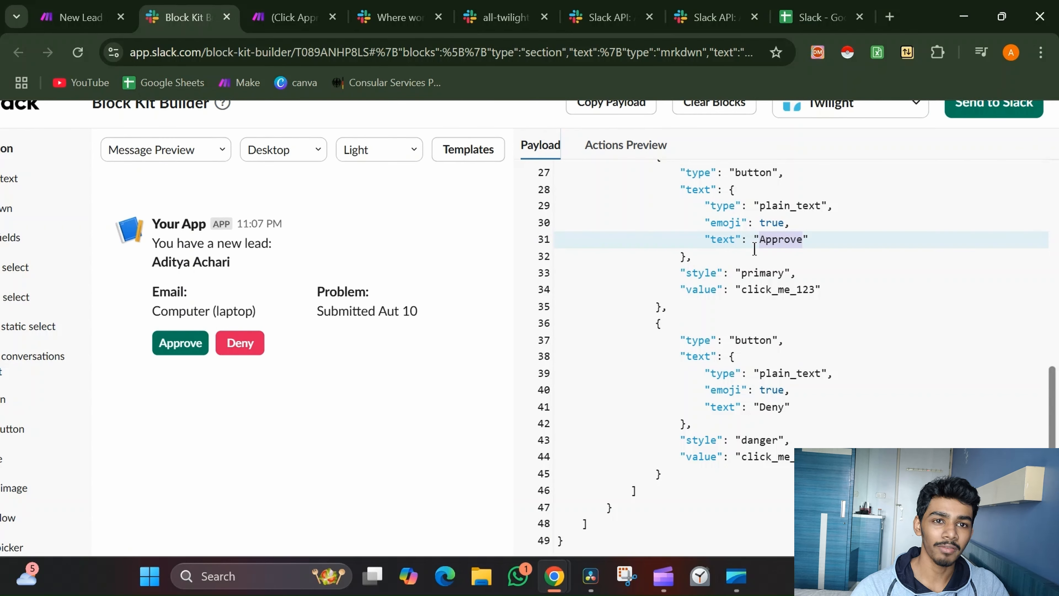
pyautogui.click(819, 291)
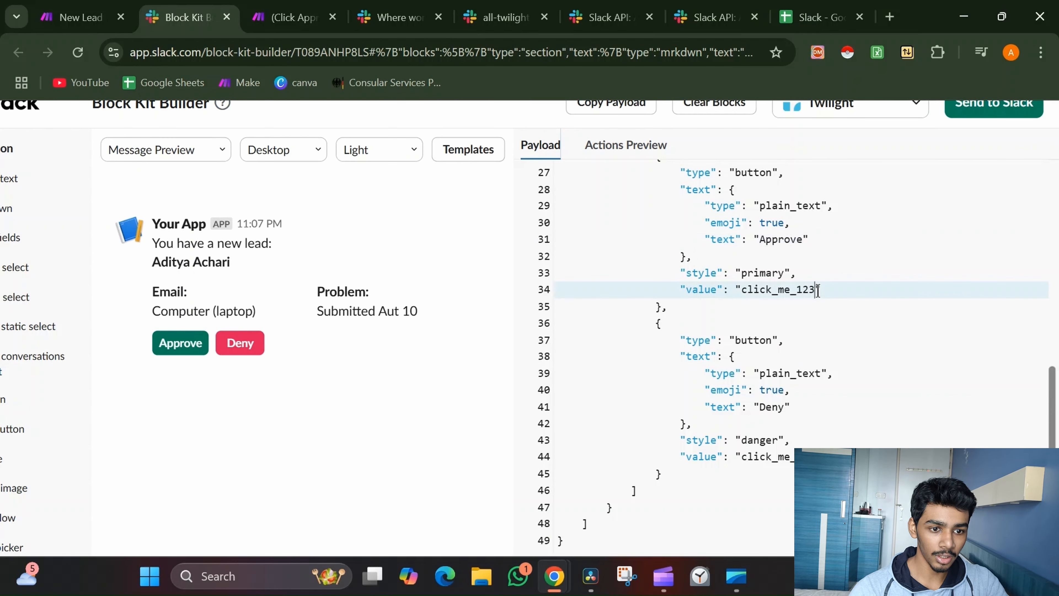
pyautogui.press('BackSpace')
pyautogui.press('BackSpace')
pyautogui.press('BackSpace')
pyautogui.press('BackSpace')
pyautogui.press('BackSpace')
pyautogui.press('BackSpace')
pyautogui.press('BackSpace')
pyautogui.press('BackSpace')
pyautogui.press('BackSpace')
pyautogui.press('BackSpace')
pyautogui.press('BackSpace')
pyautogui.press('BackSpace')
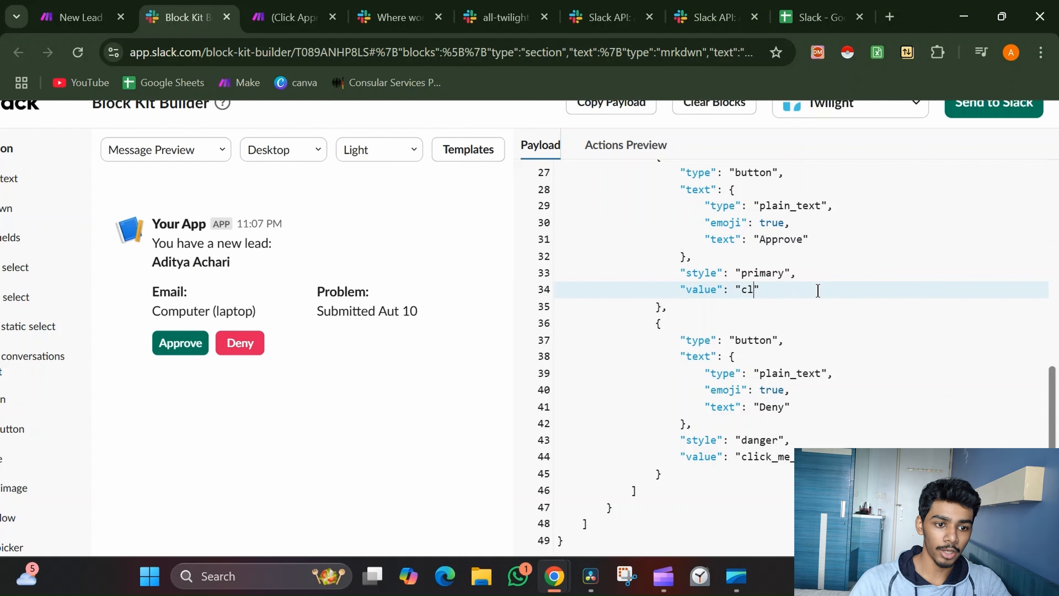
pyautogui.write('Interested')
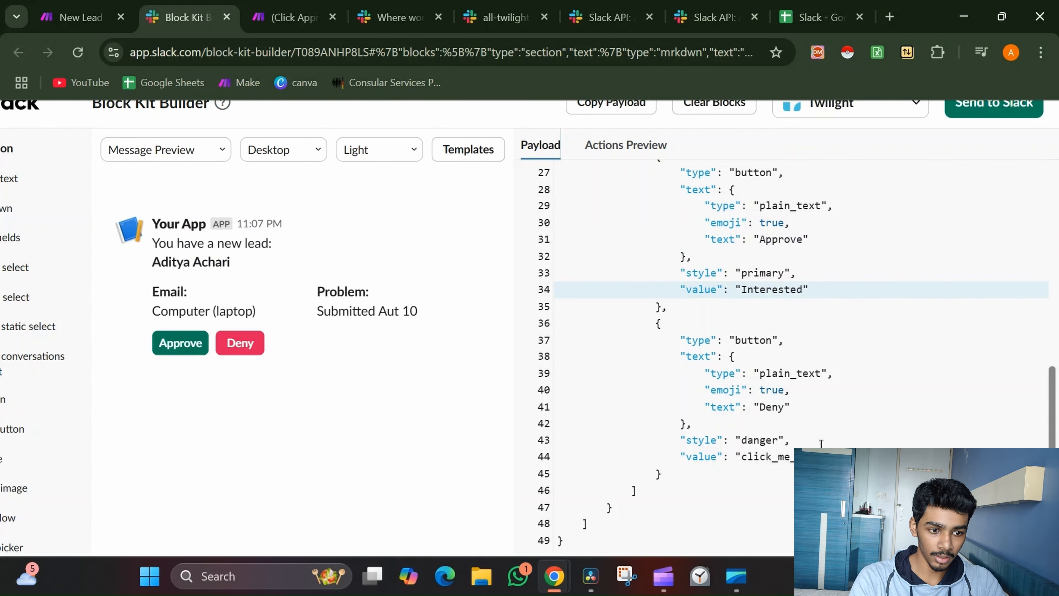
# Set the Deny button's value to "Not Interested" and select the whole payload JSON
pyautogui.click(821, 456)
pyautogui.press('BackSpace')
pyautogui.press('BackSpace')
pyautogui.press('BackSpace')
pyautogui.press('BackSpace')
pyautogui.press('BackSpace')
pyautogui.press('BackSpace')
pyautogui.press('BackSpace')
pyautogui.press('BackSpace')
pyautogui.press('BackSpace')
pyautogui.press('BackSpace')
pyautogui.press('BackSpace')
pyautogui.press('BackSpace')
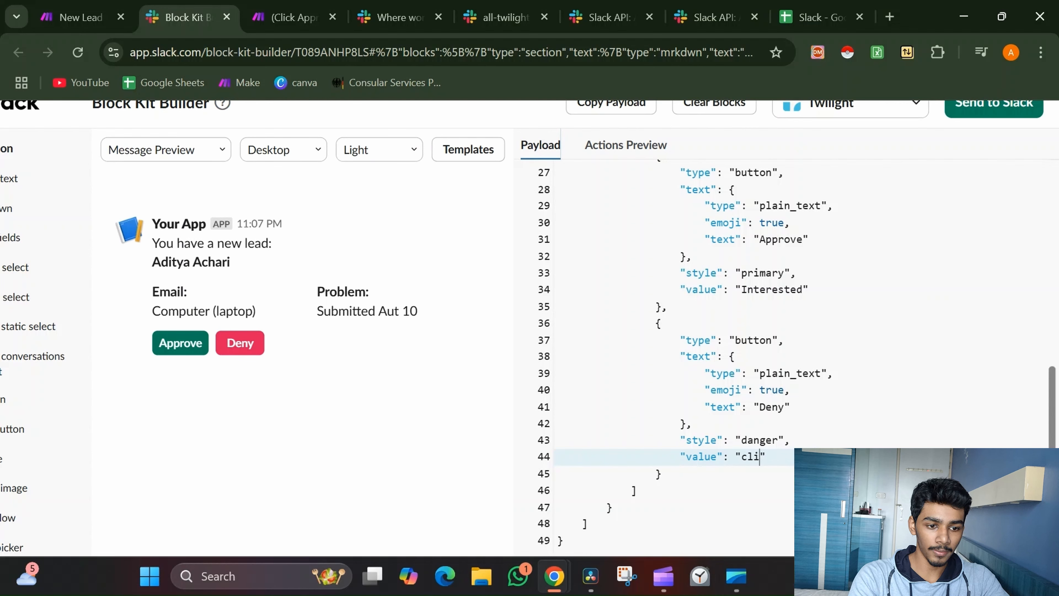
pyautogui.write('No Intere')
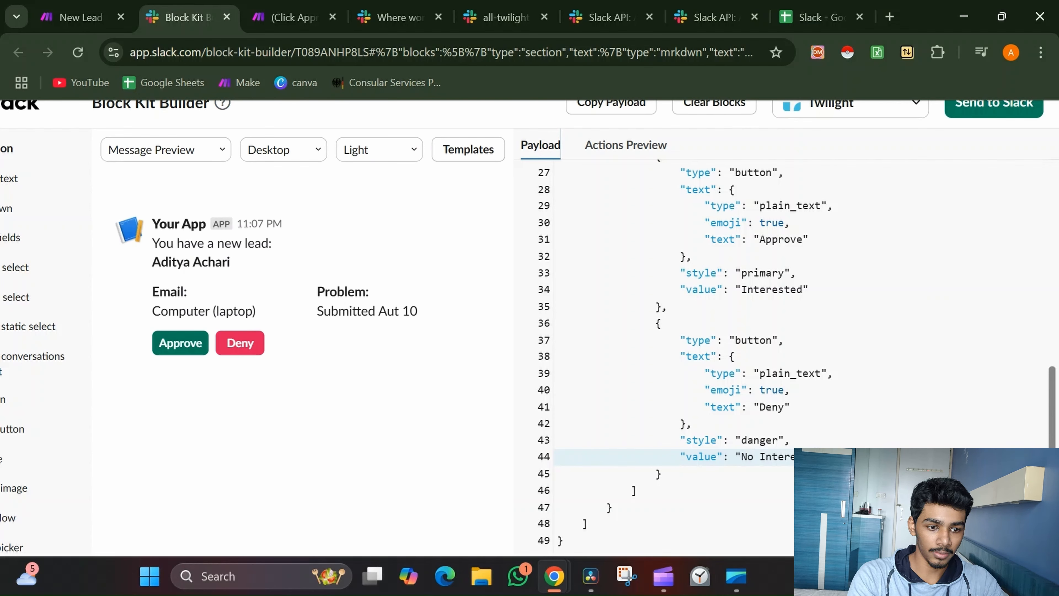
pyautogui.click(754, 456)
pyautogui.write('y')
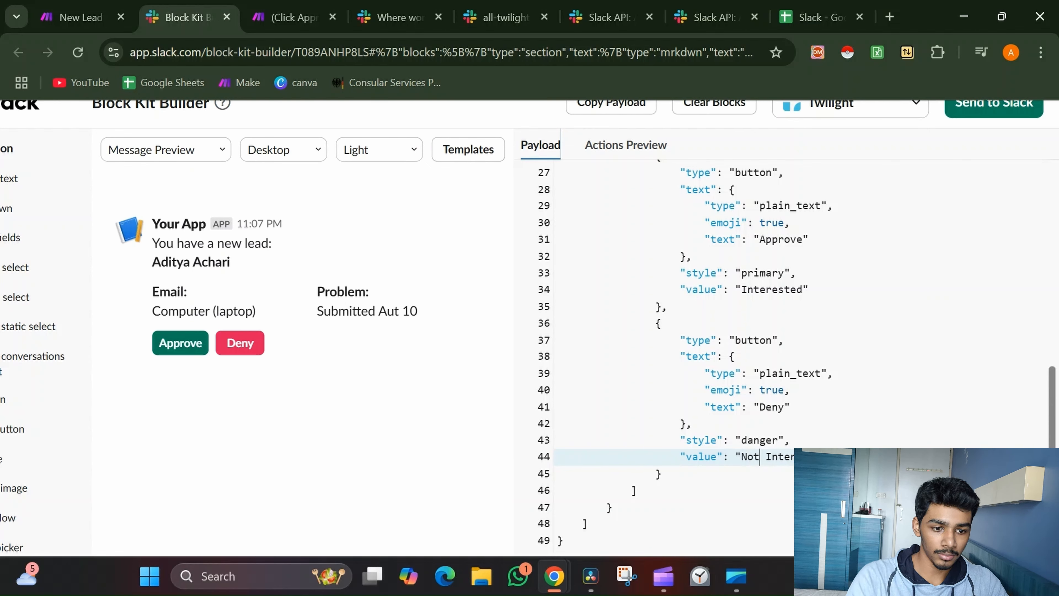
pyautogui.click(637, 490)
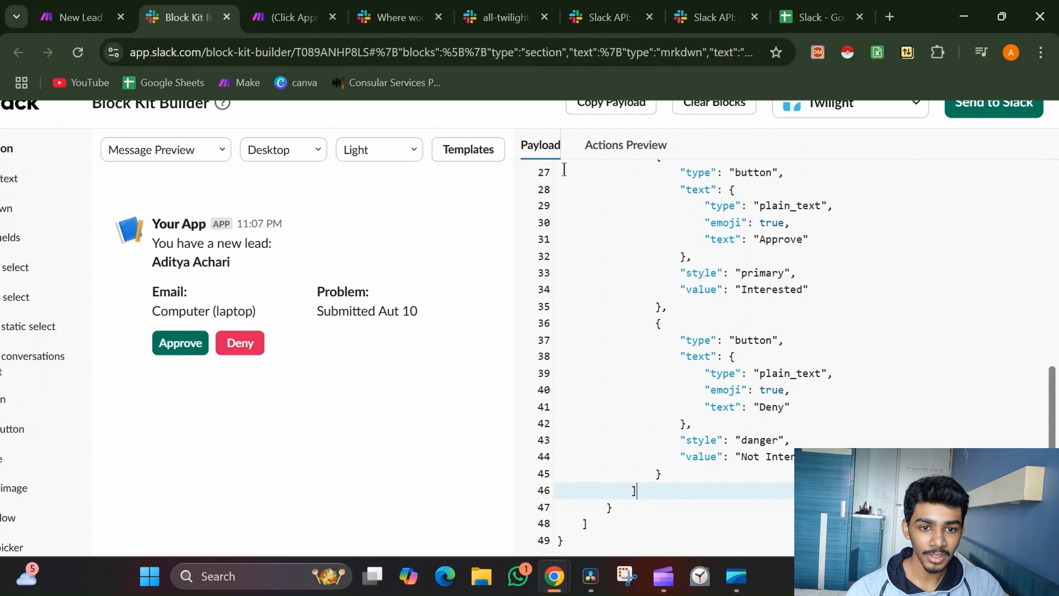
pyautogui.click(678, 271)
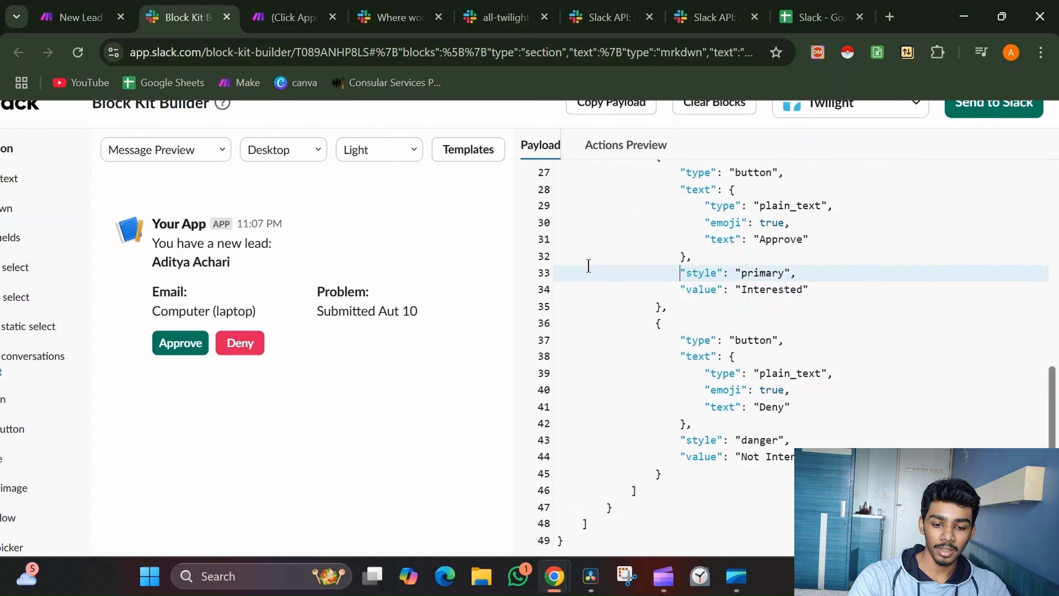
pyautogui.hotkey('ctrl', 'a')
# Review the Blocks JSON mapping Name, Email and Problem, then save the Slack module
pyautogui.click(100, 7)
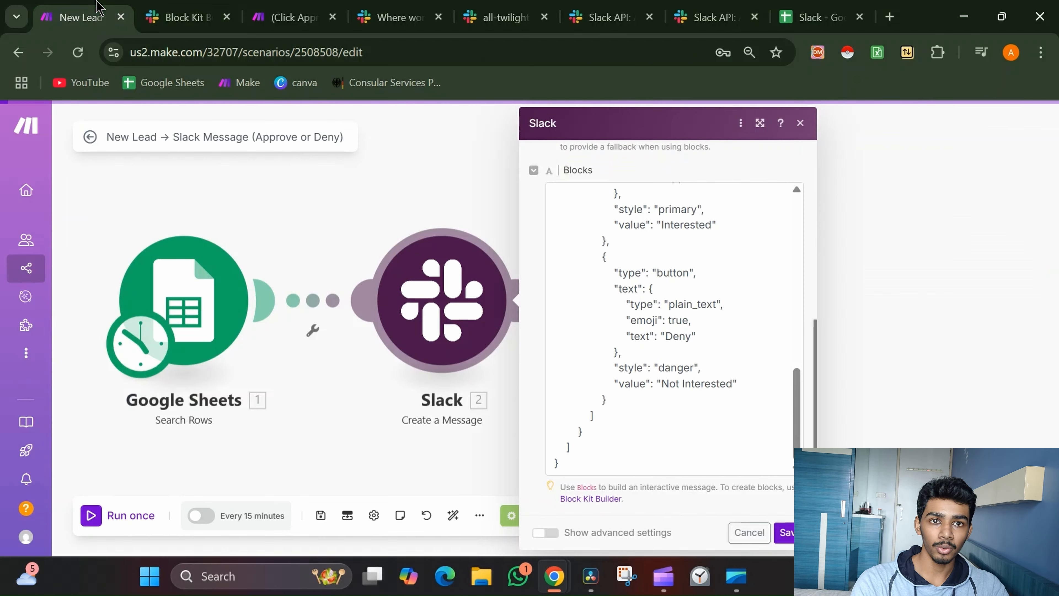
pyautogui.click(706, 412)
pyautogui.scroll(10, 706, 412)
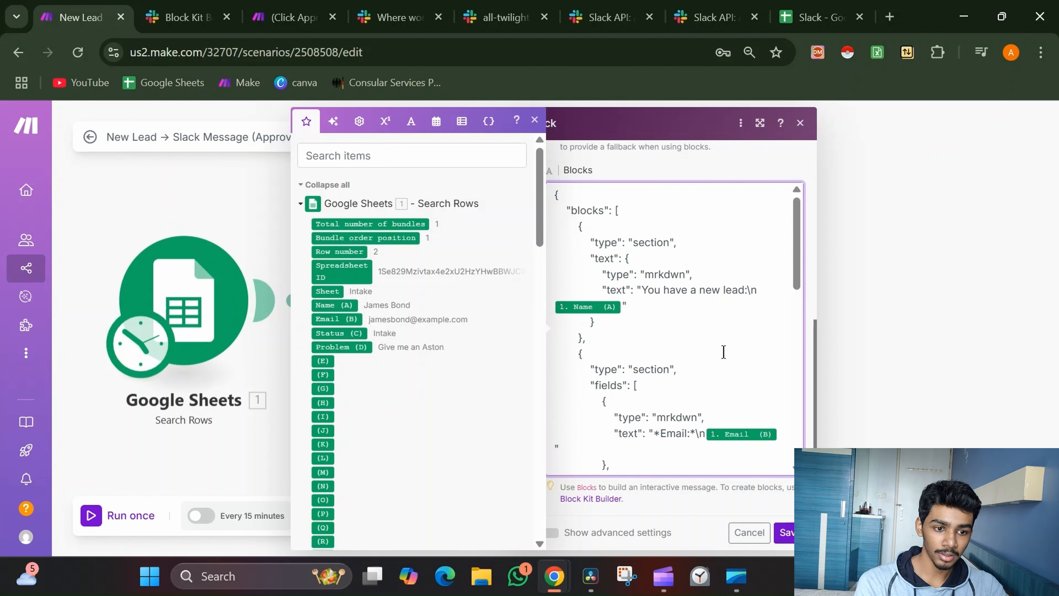
pyautogui.scroll(-2, 709, 333)
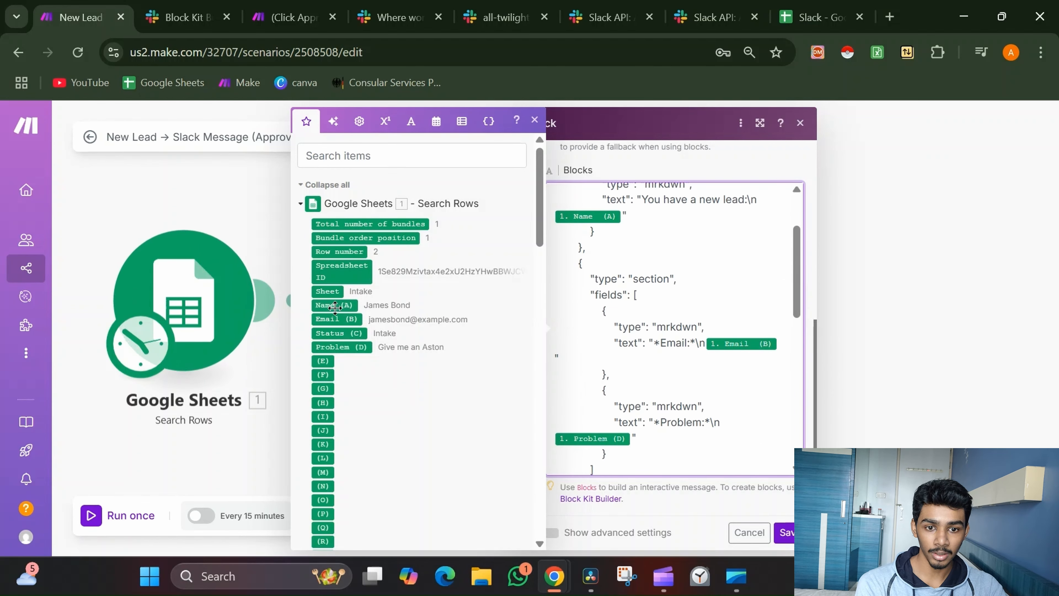
pyautogui.scroll(-2, 601, 369)
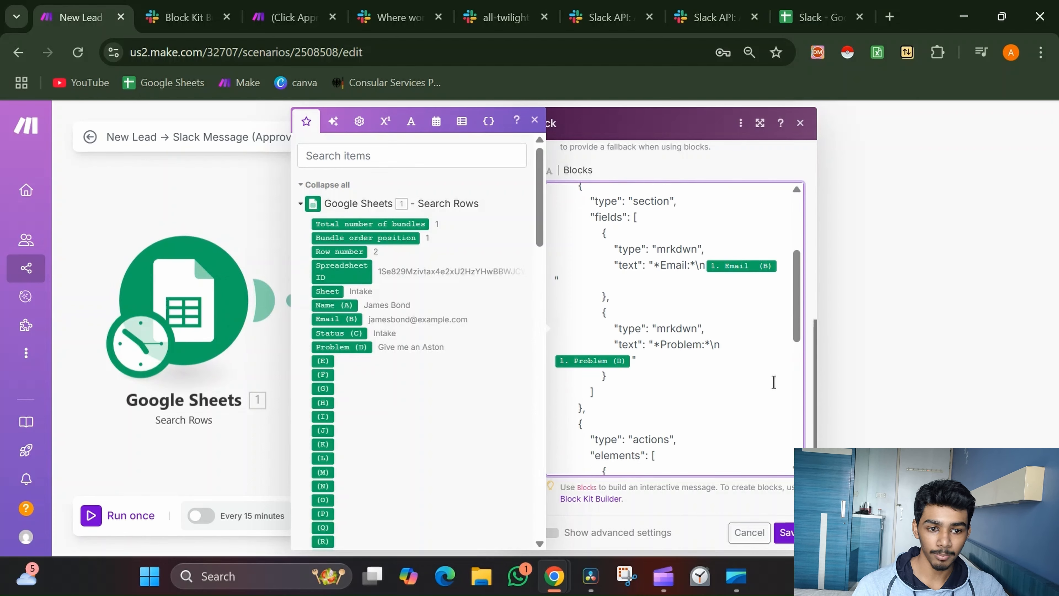
pyautogui.scroll(-4, 684, 361)
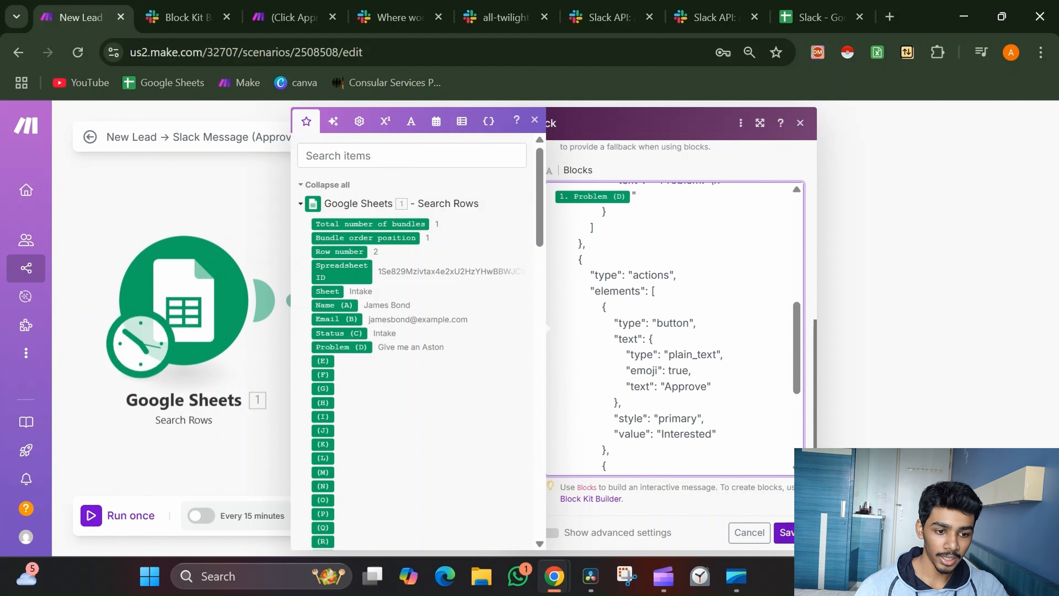
pyautogui.click(786, 533)
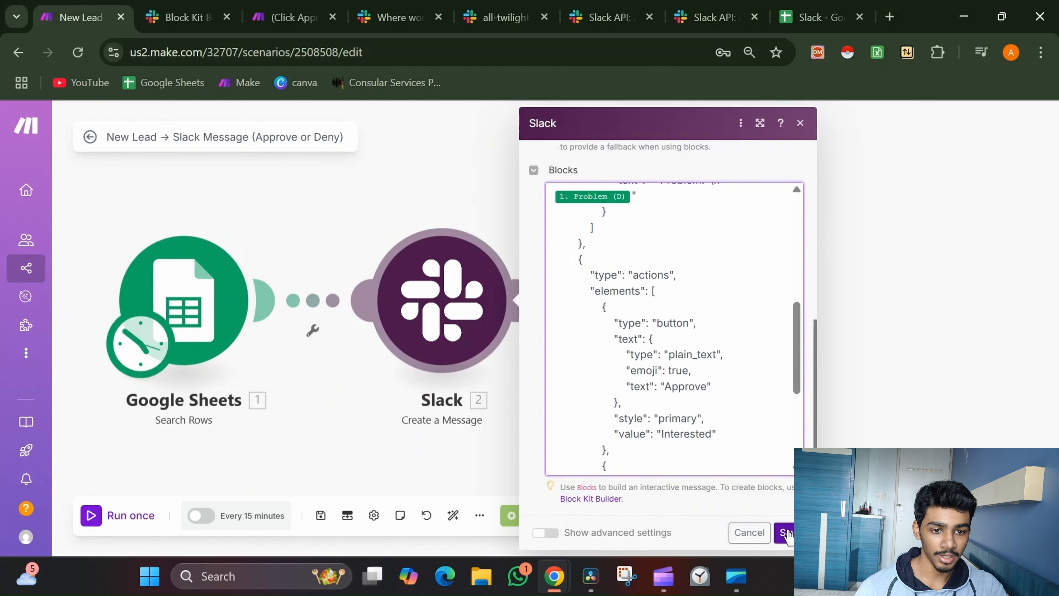
# In the Click Approve or Deny scenario, inspect the webhook's last received payload
pyautogui.click(296, 3)
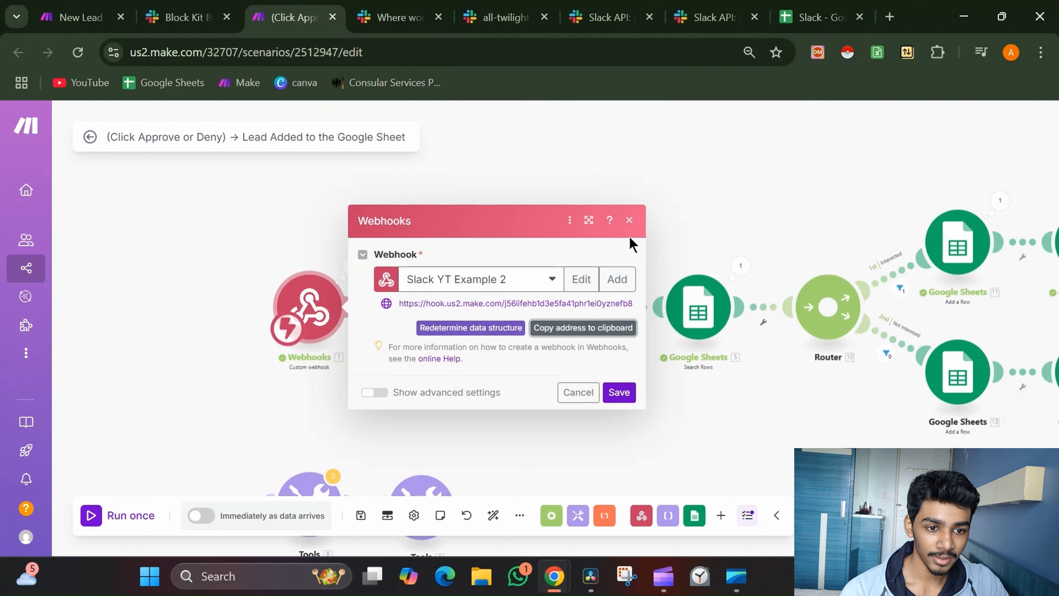
pyautogui.click(629, 223)
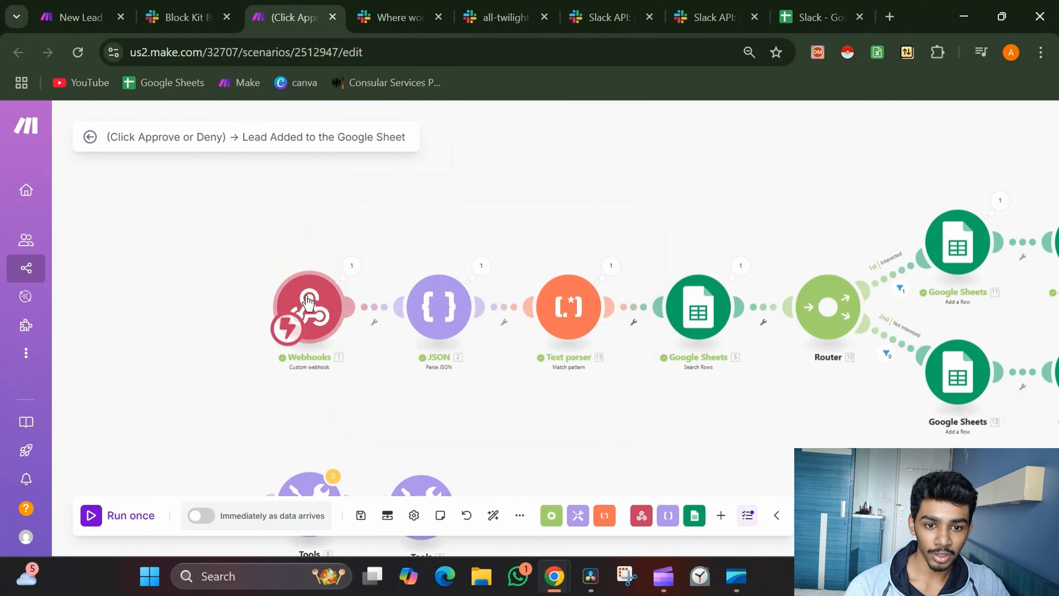
pyautogui.click(351, 266)
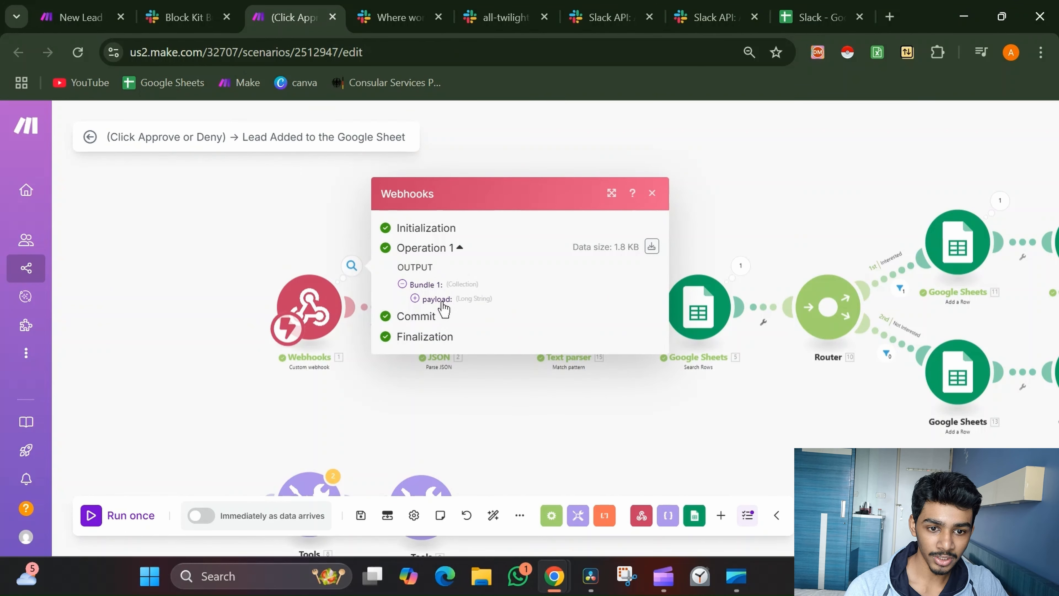
pyautogui.click(437, 299)
pyautogui.scroll(-3, 518, 357)
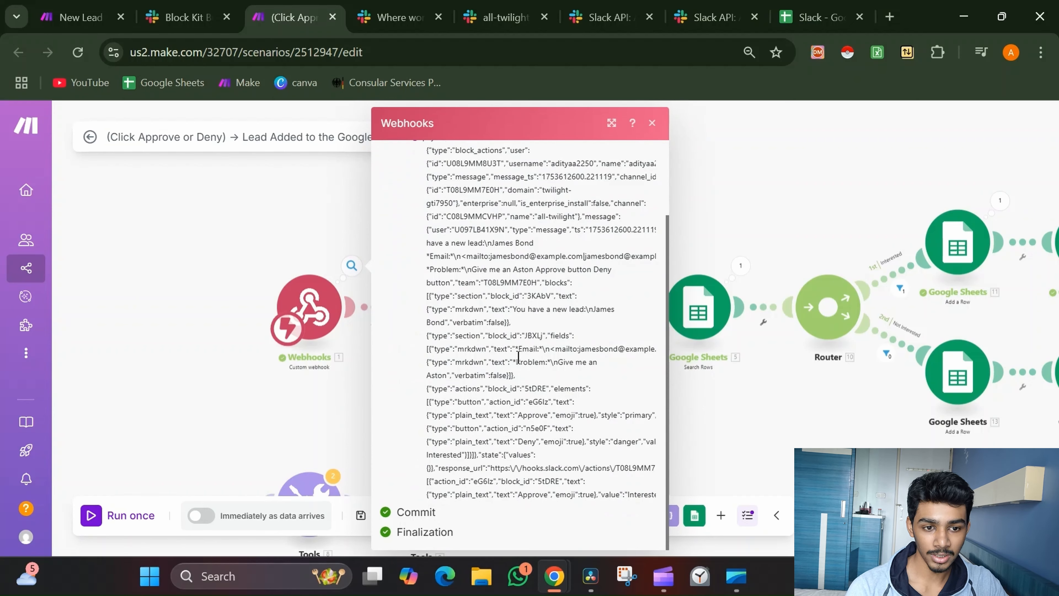
pyautogui.scroll(3, 518, 357)
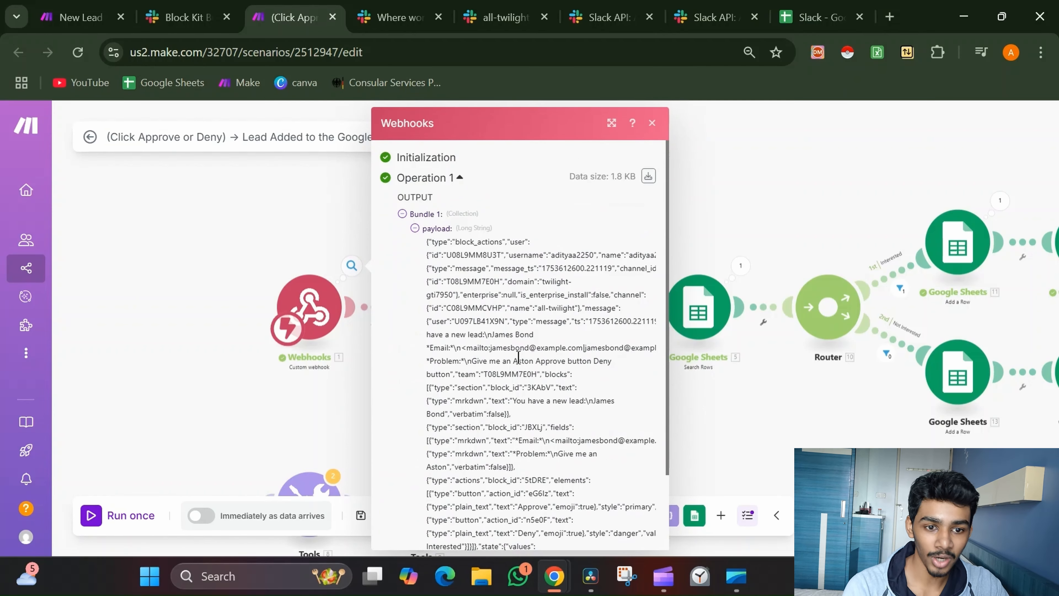
pyautogui.scroll(-2, 518, 357)
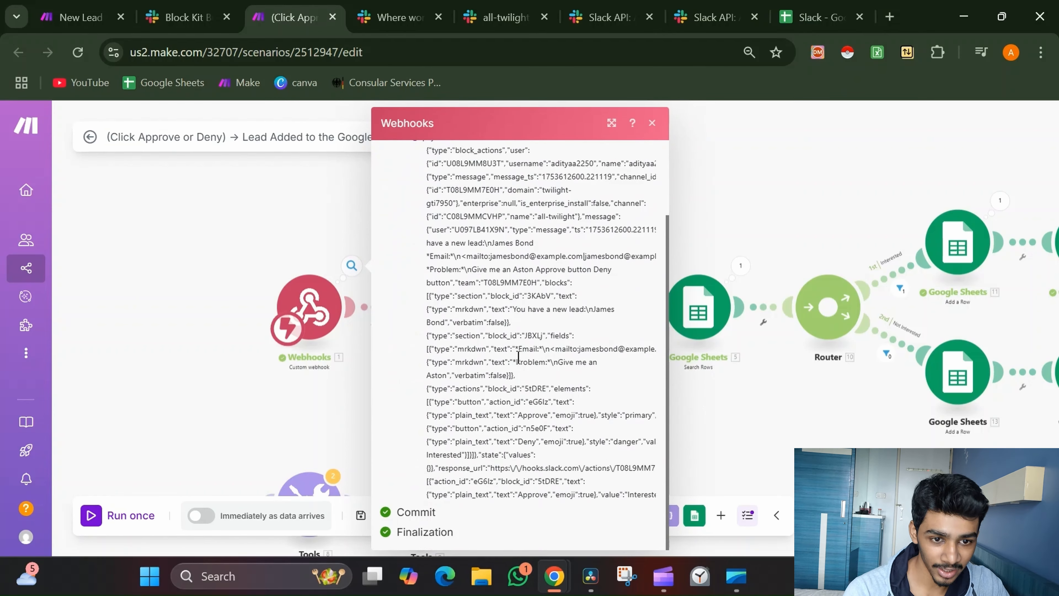
pyautogui.click(324, 223)
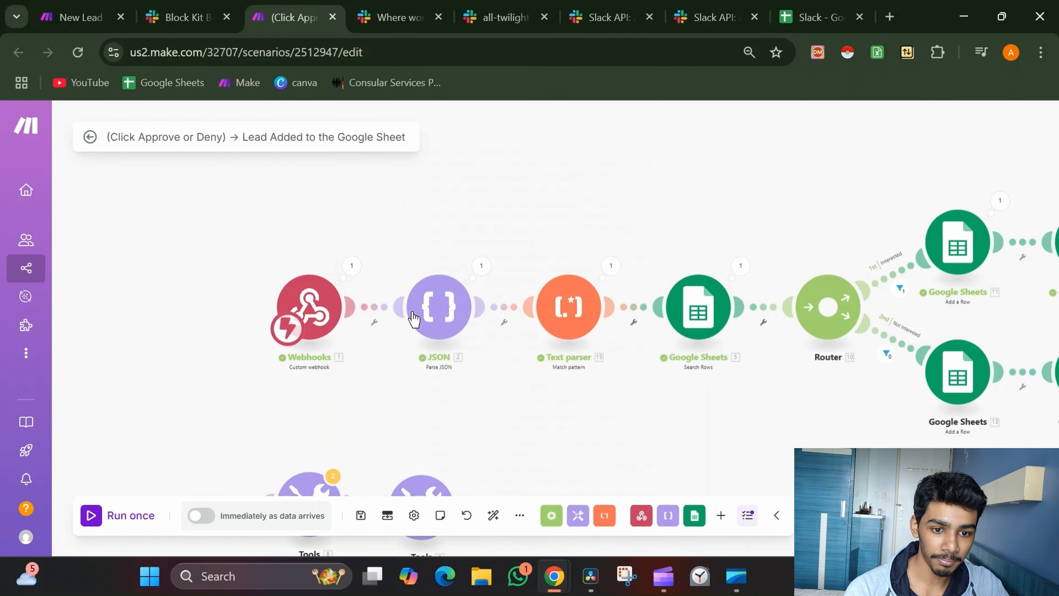
# Inspect the JSON module's parsed output and pan to the Google Sheets modules
pyautogui.click(481, 265)
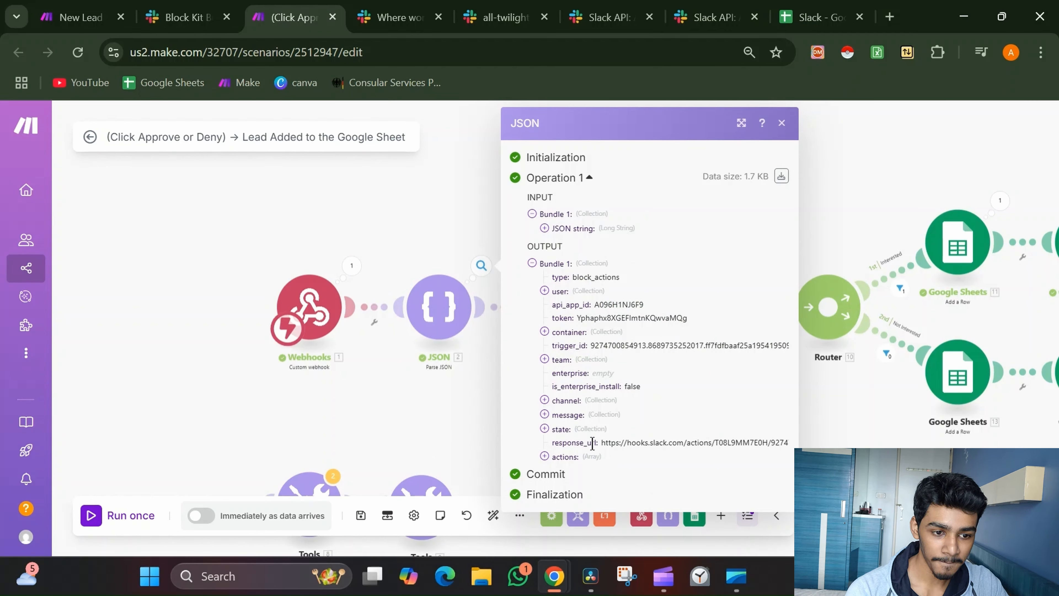
pyautogui.click(381, 386)
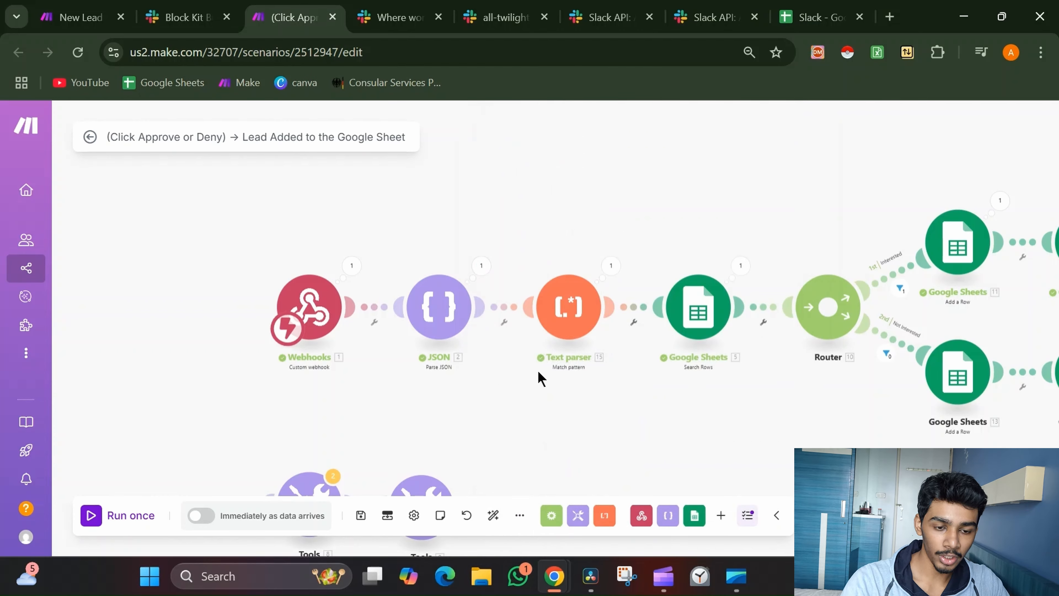
pyautogui.moveTo(539, 373); pyautogui.dragTo(347, 371)
# Review the Text parser's pattern <mailto:([^|]+)\| with global match and case sensitive on
pyautogui.click(354, 302)
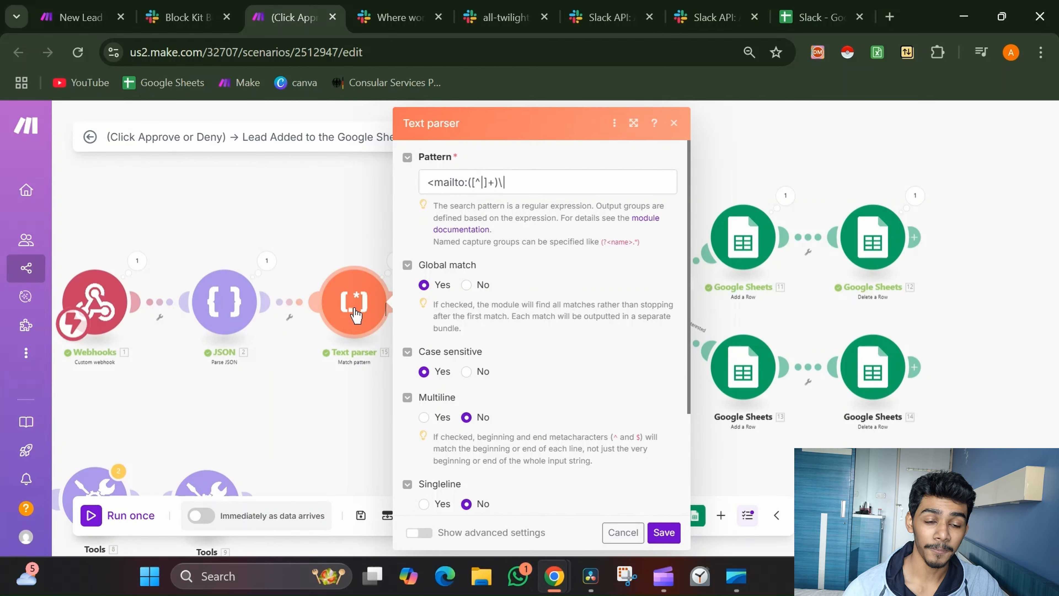
pyautogui.scroll(-3, 449, 297)
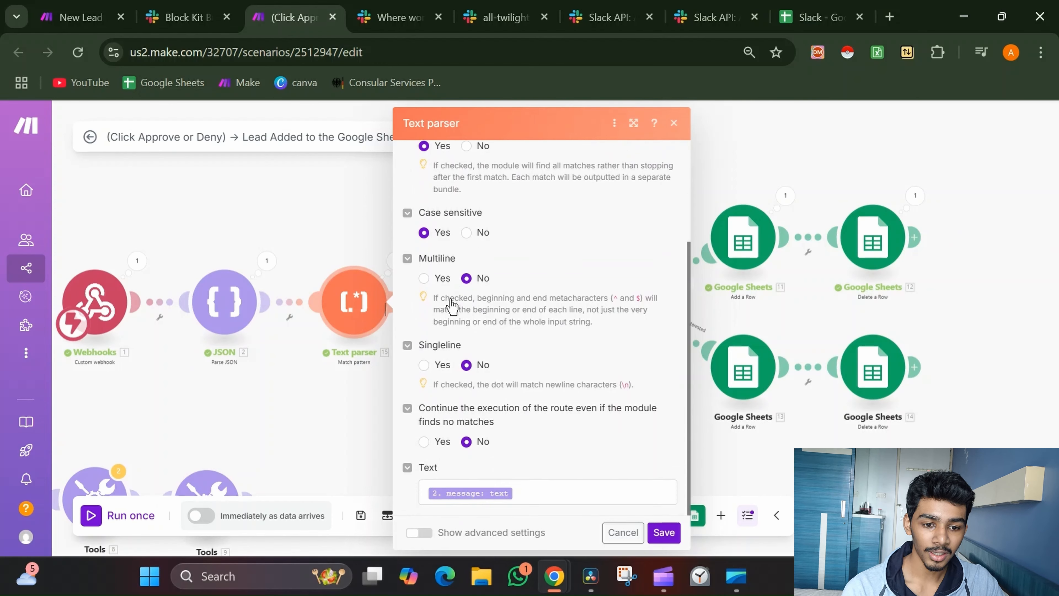
pyautogui.click(341, 463)
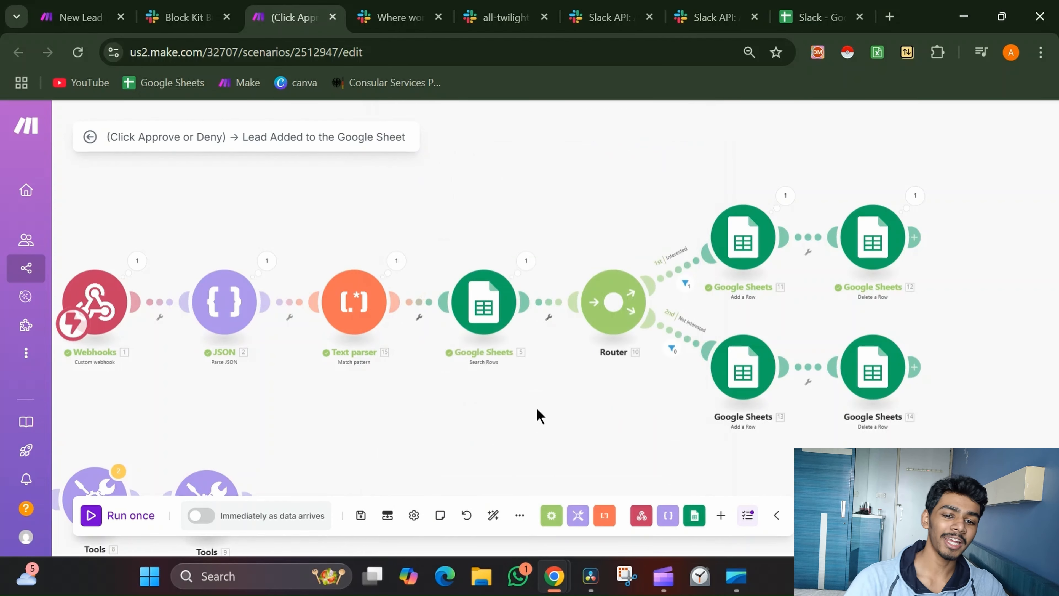
pyautogui.click(367, 311)
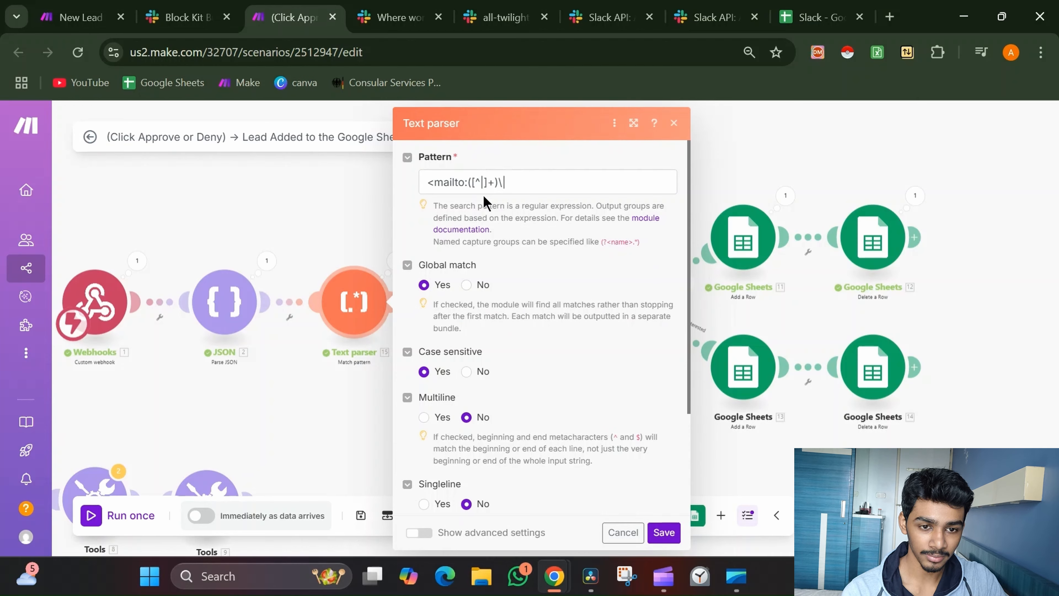
pyautogui.scroll(5, 483, 196)
pyautogui.scroll(3, 484, 196)
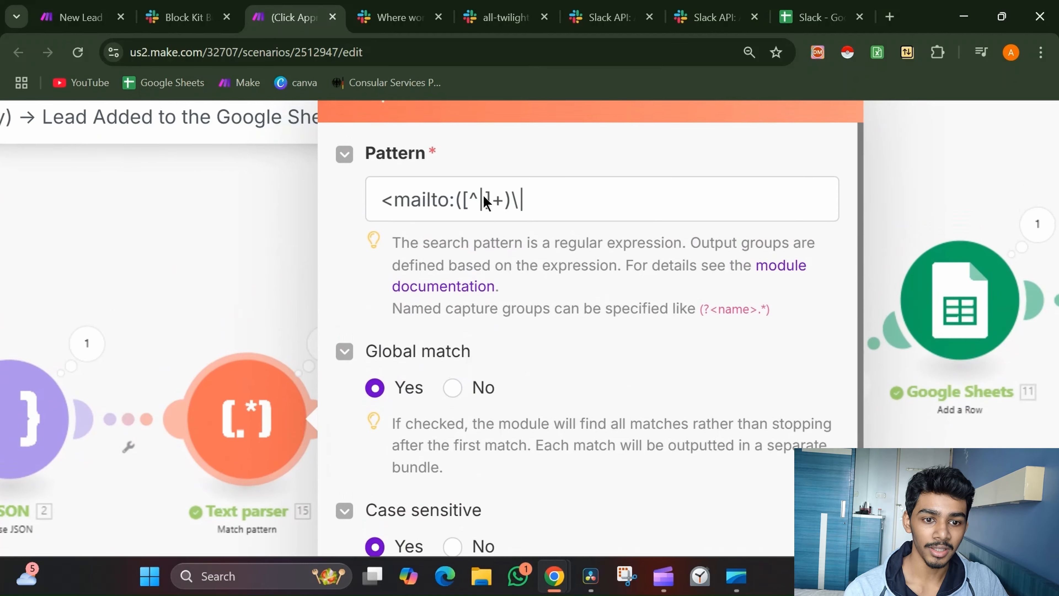
pyautogui.scroll(-6, 574, 192)
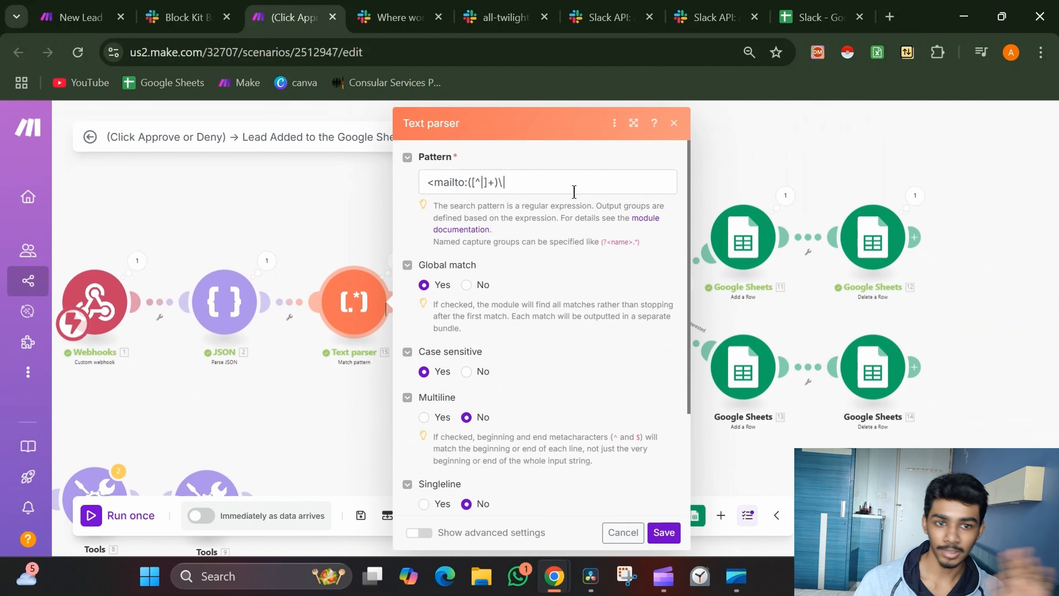
# Open chat.openai.com in a new tab and open the JSON Formatting Fix chat
pyautogui.click(887, 15)
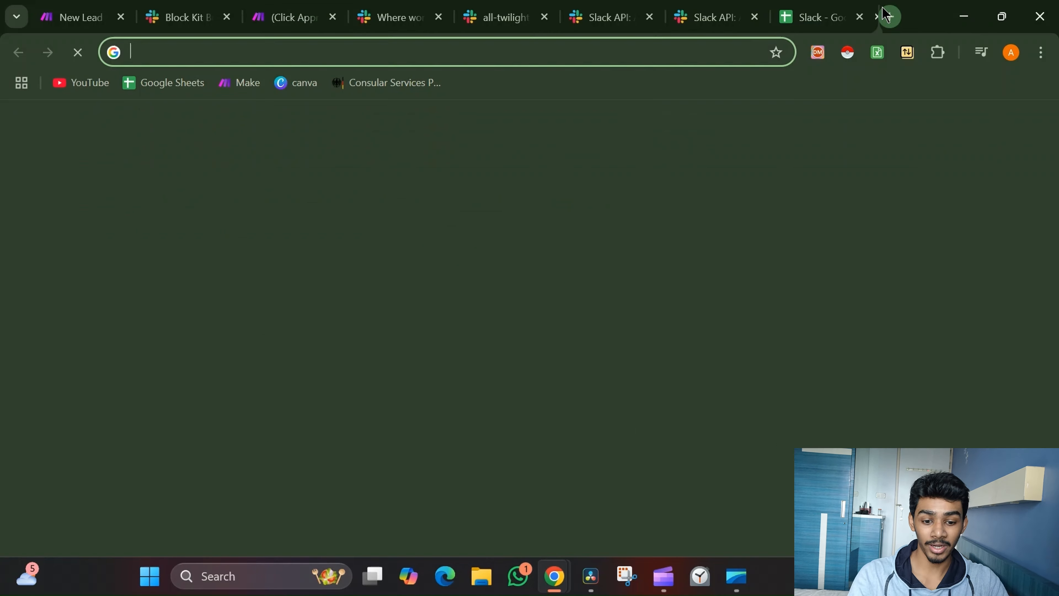
pyautogui.write('chat.openai.com')
pyautogui.press('Return')
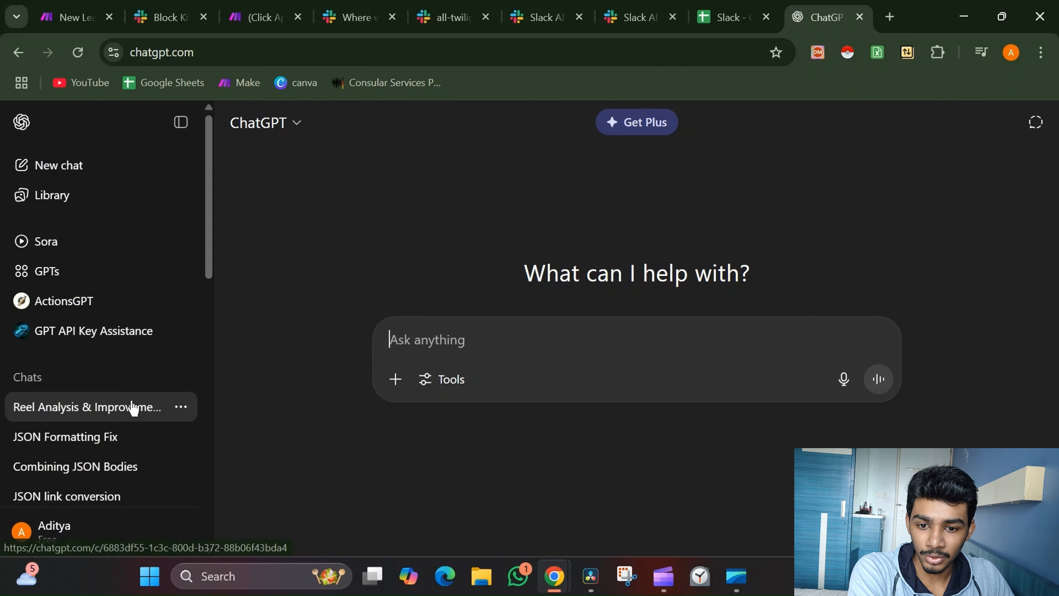
pyautogui.scroll(-3, 107, 427)
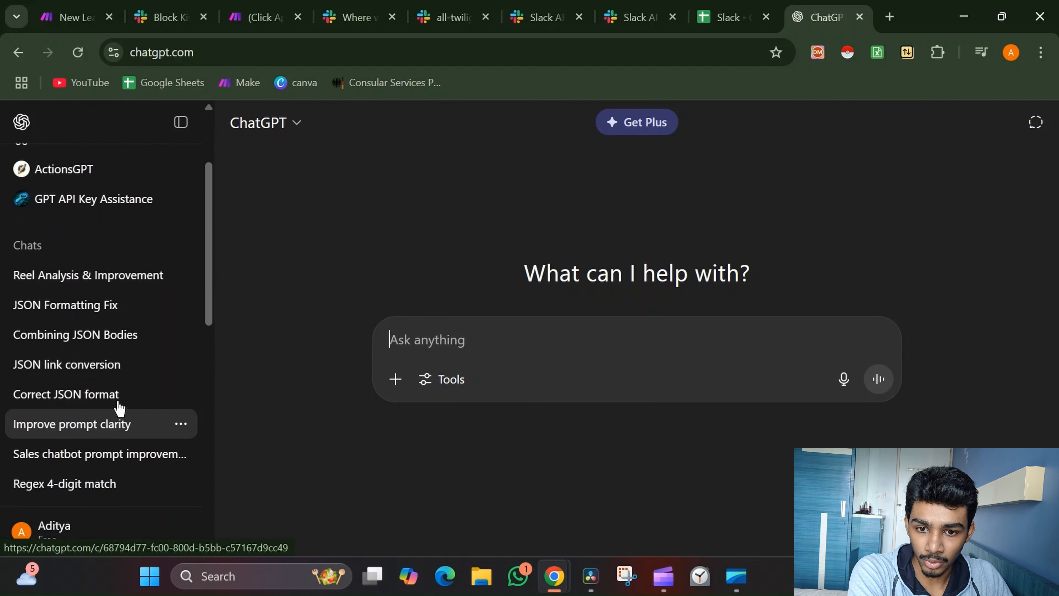
pyautogui.click(134, 316)
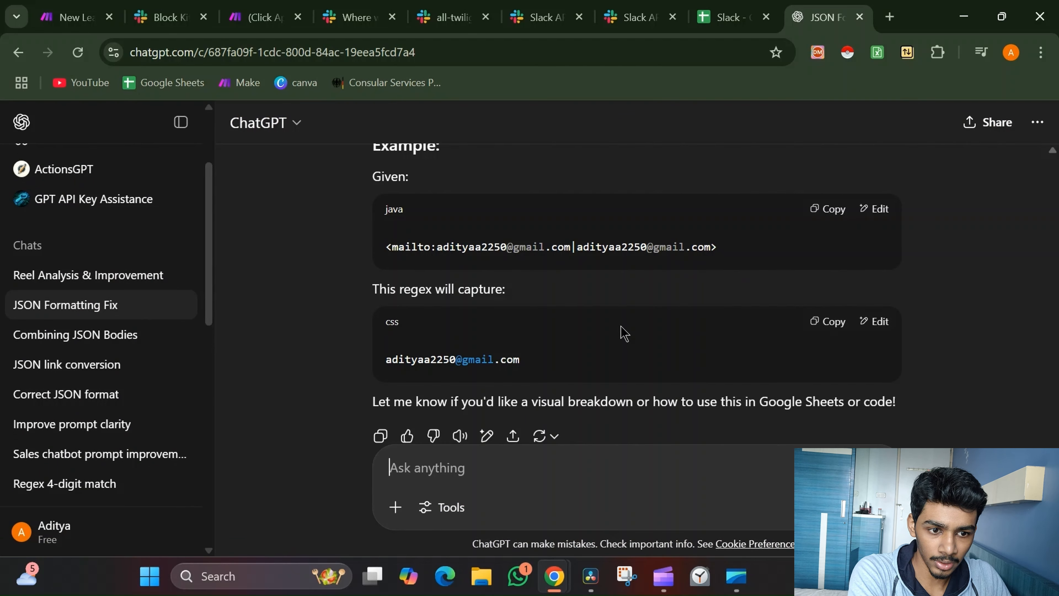
# Scroll through the chat to the lead message, then return to the Make scenario
pyautogui.scroll(15, 624, 333)
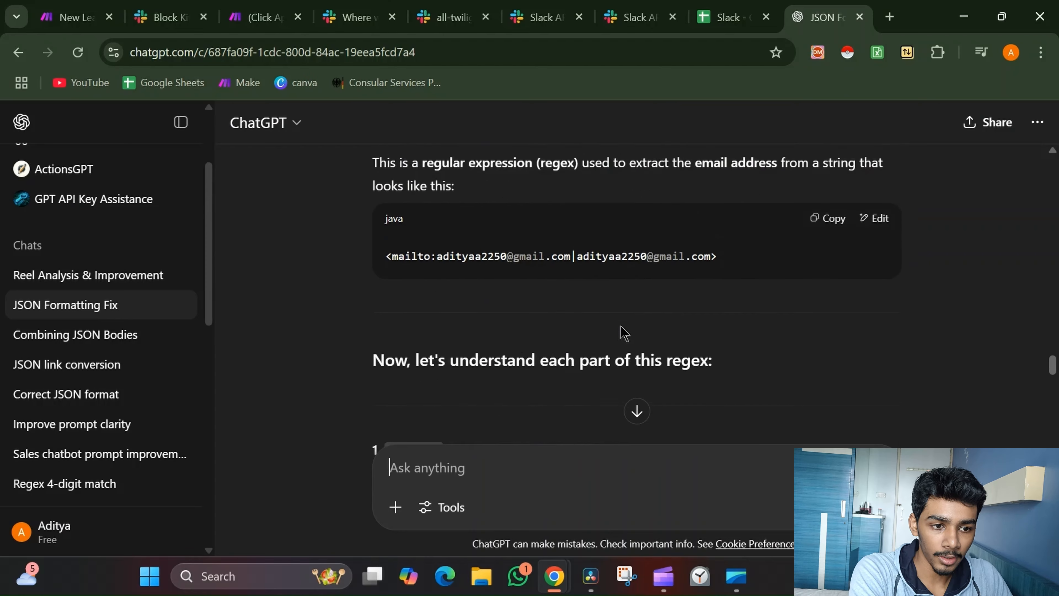
pyautogui.scroll(10, 624, 333)
pyautogui.scroll(-2, 624, 333)
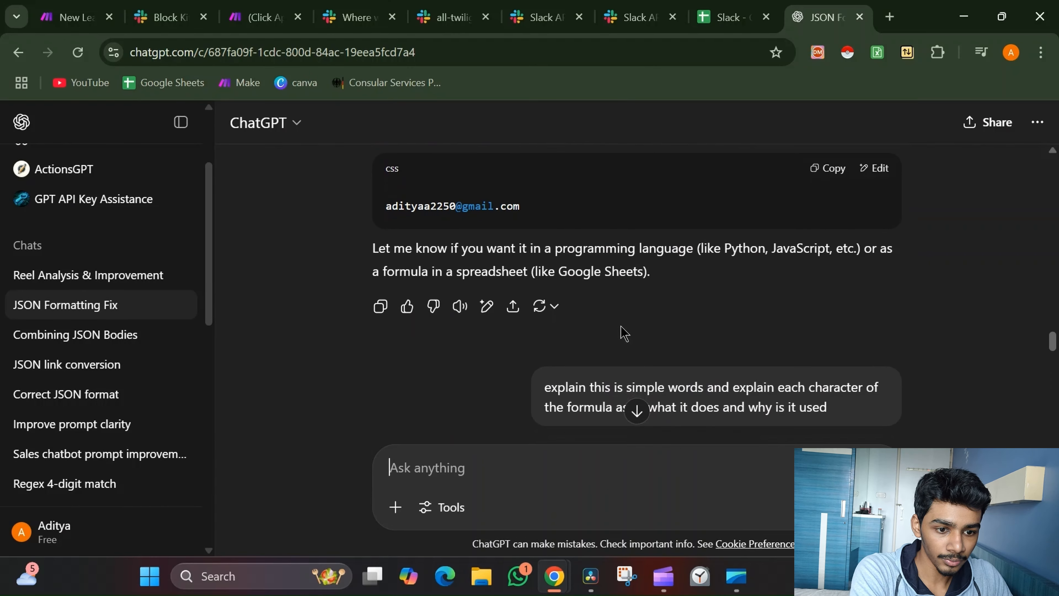
pyautogui.scroll(15, 624, 333)
pyautogui.scroll(-2, 621, 327)
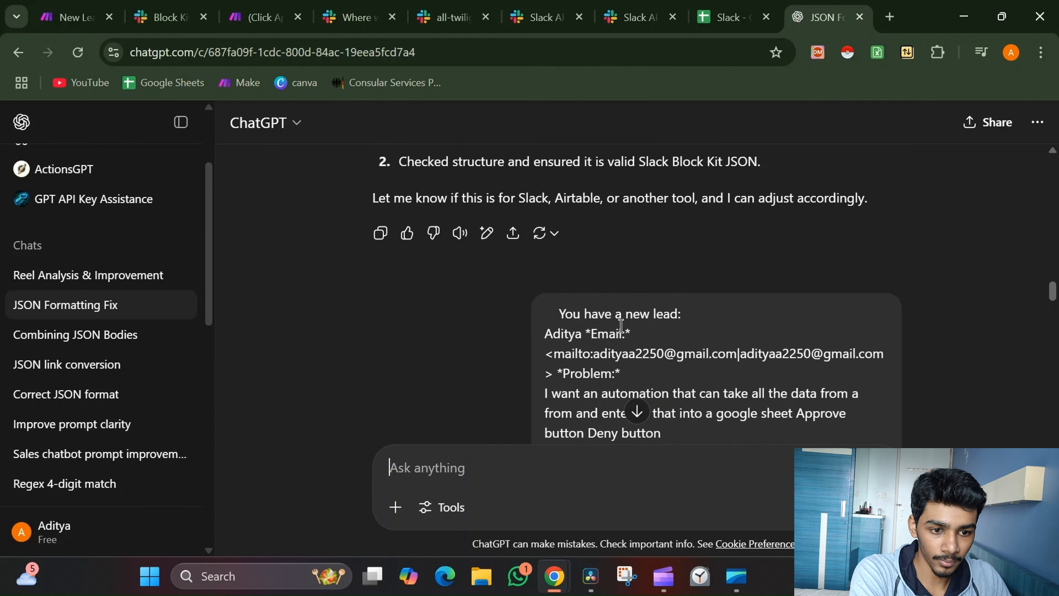
pyautogui.scroll(-2, 621, 326)
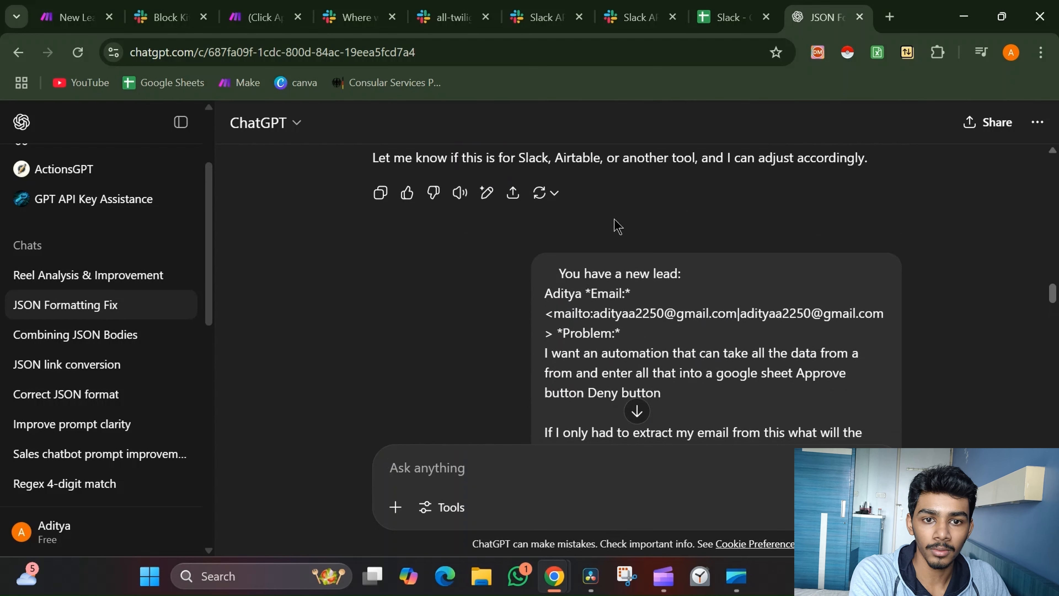
pyautogui.click(260, 17)
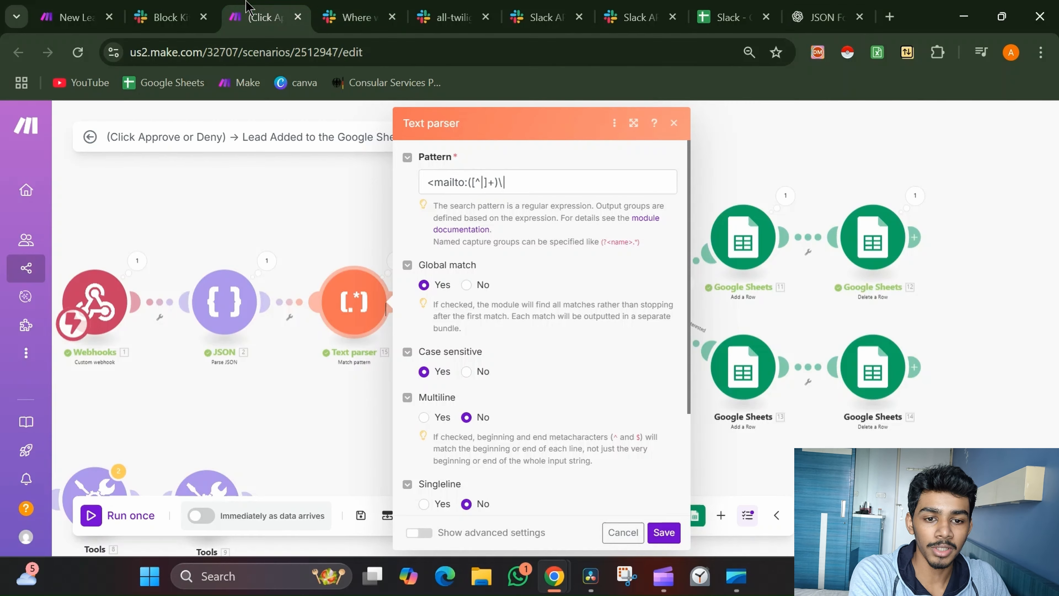
# Close the Text parser settings and inspect the JSON module's expanded message text output
pyautogui.click(318, 230)
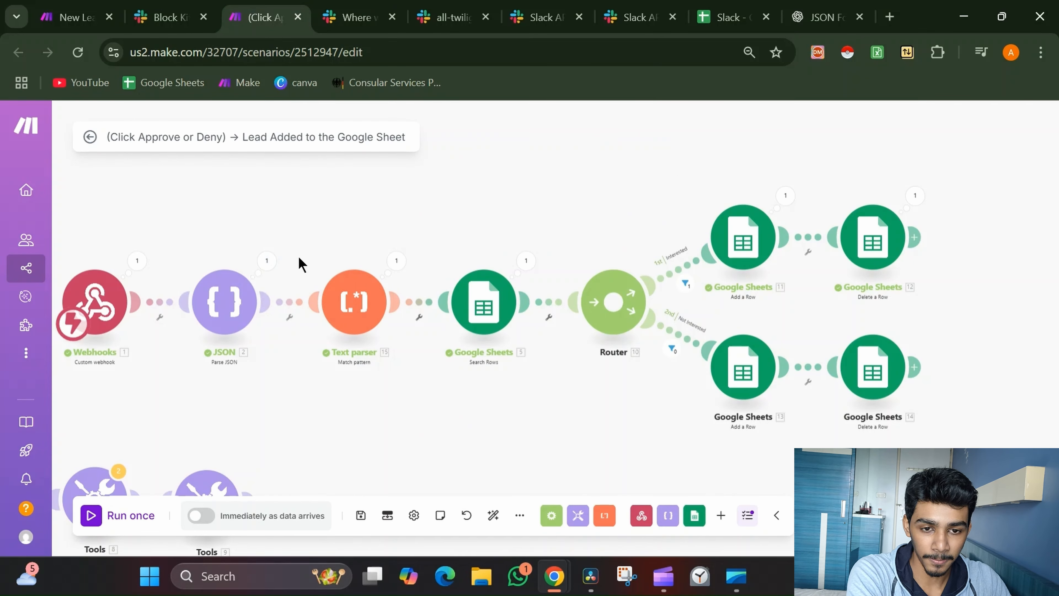
pyautogui.moveTo(302, 264); pyautogui.dragTo(443, 206)
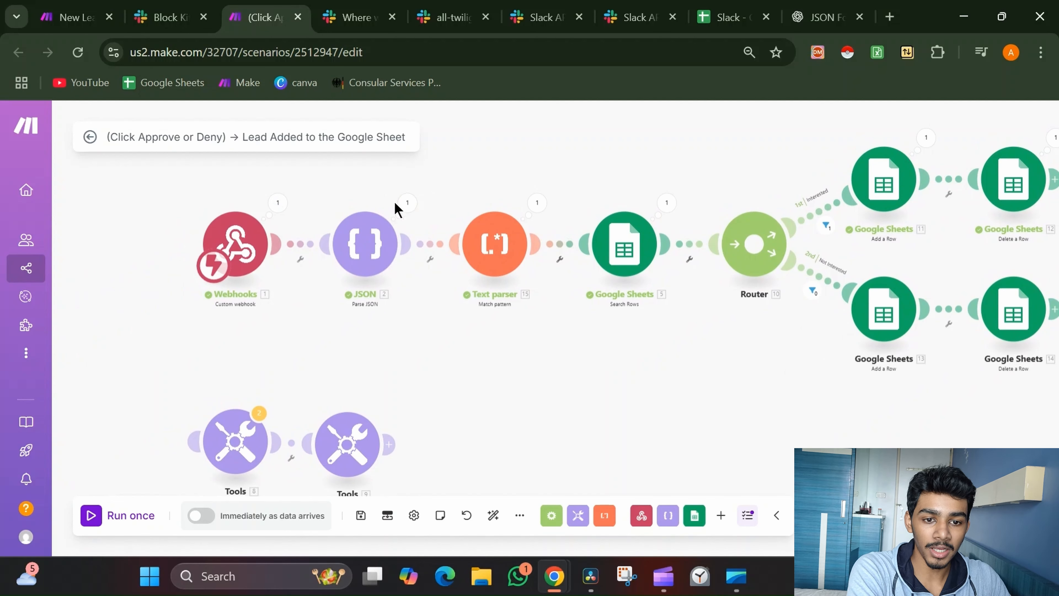
pyautogui.click(407, 203)
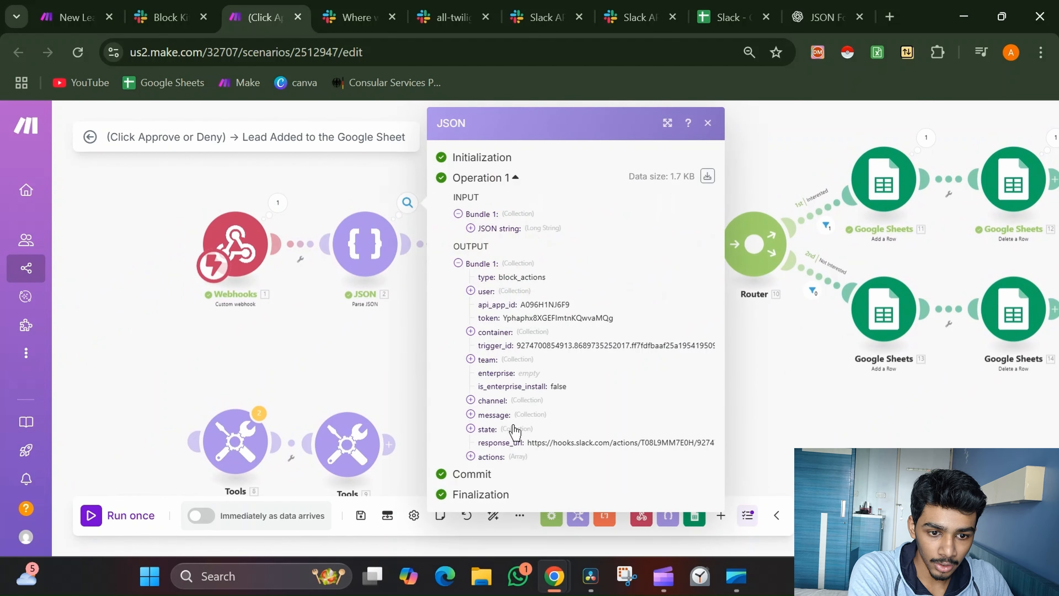
pyautogui.click(502, 414)
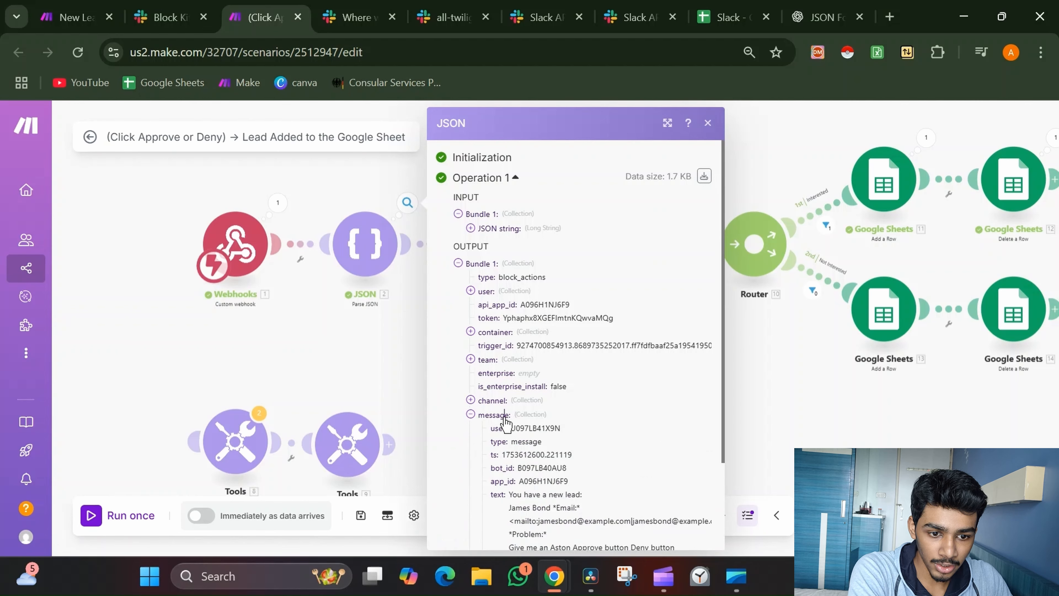
pyautogui.scroll(-2, 558, 420)
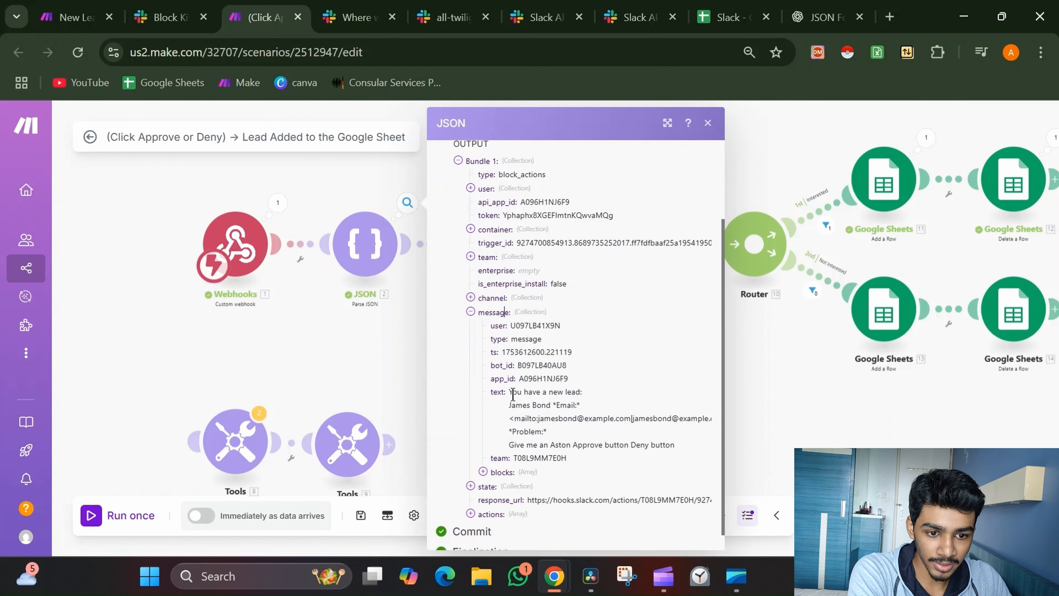
pyautogui.moveTo(508, 393); pyautogui.dragTo(707, 447)
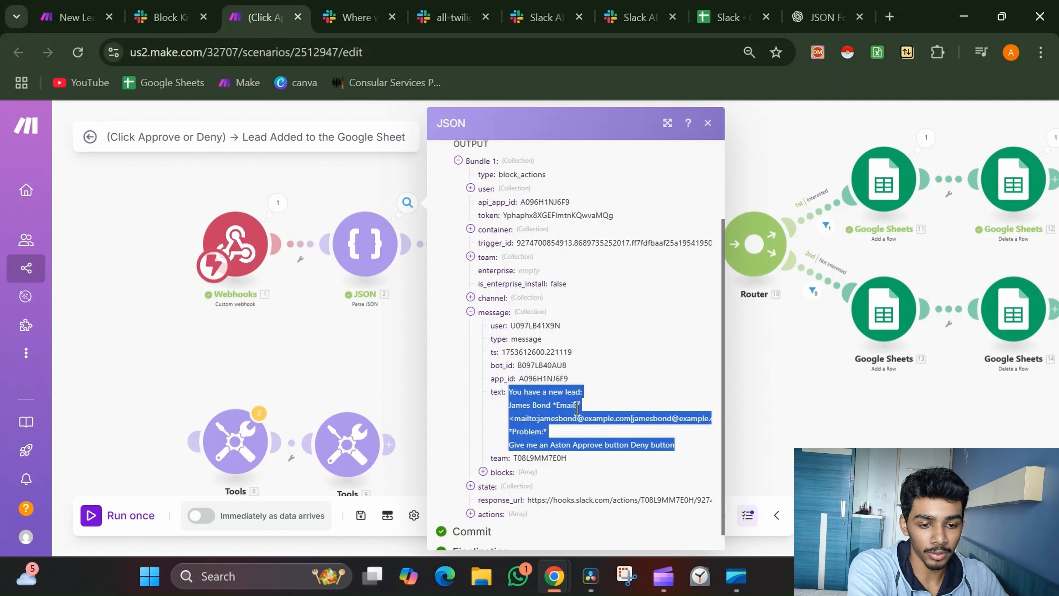
pyautogui.click(369, 373)
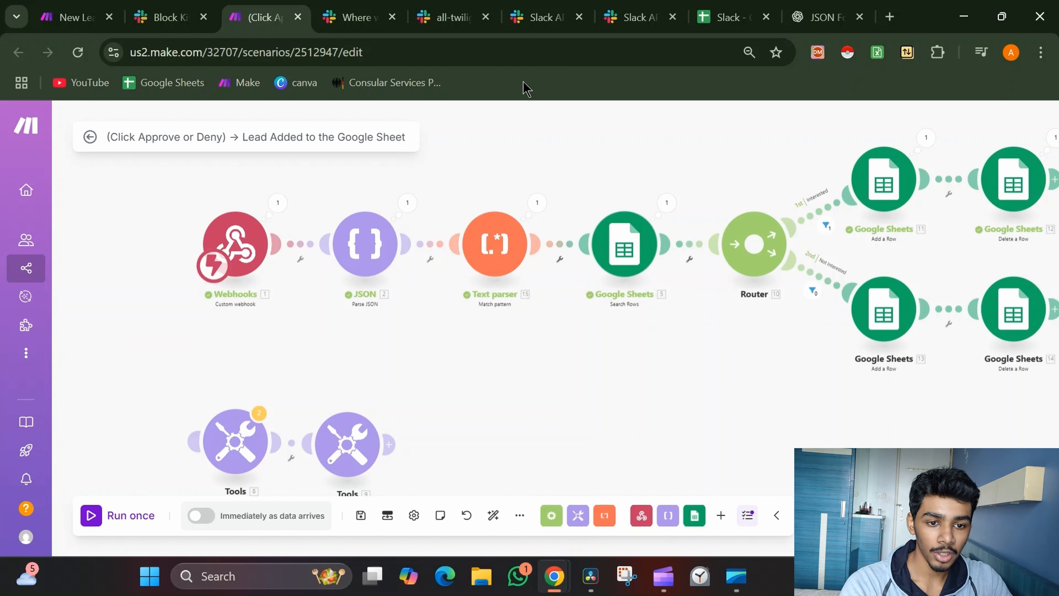
# Reopen the JSON module's output and select the full lead message text again
pyautogui.click(407, 203)
pyautogui.click(511, 414)
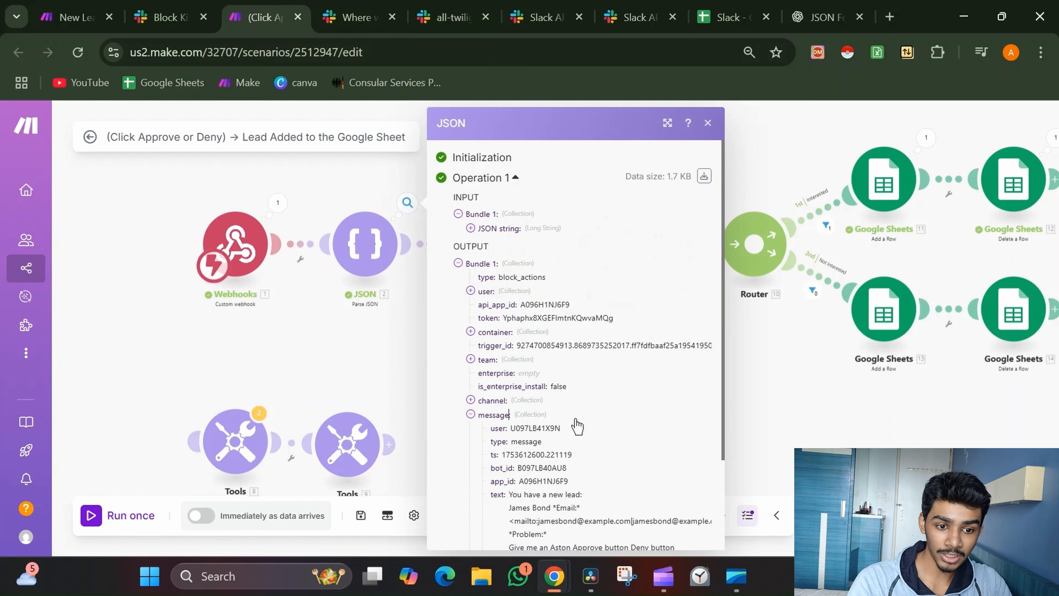
pyautogui.scroll(-3, 562, 417)
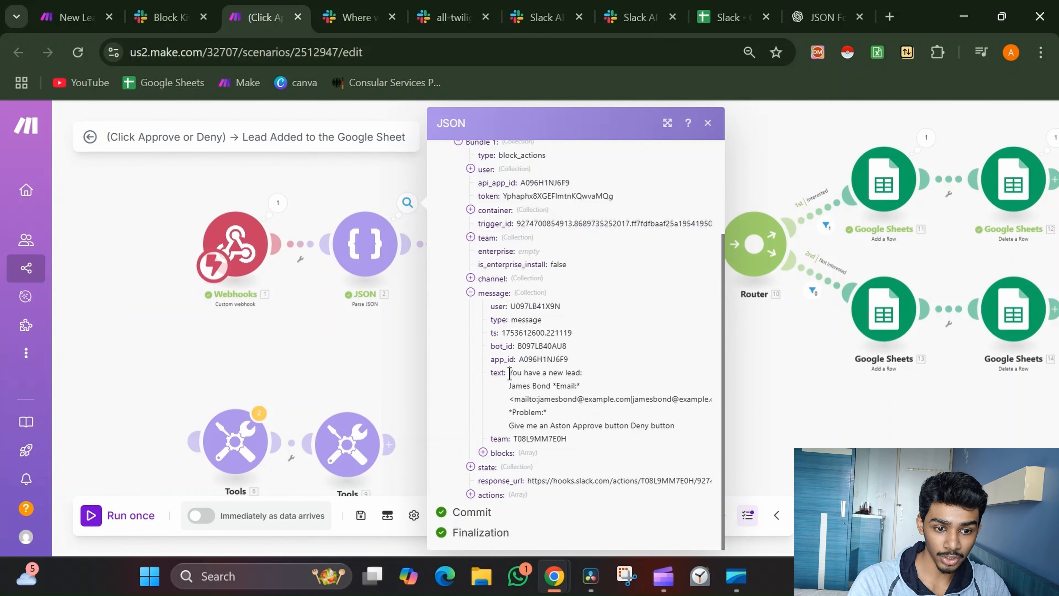
pyautogui.moveTo(508, 373); pyautogui.dragTo(694, 432)
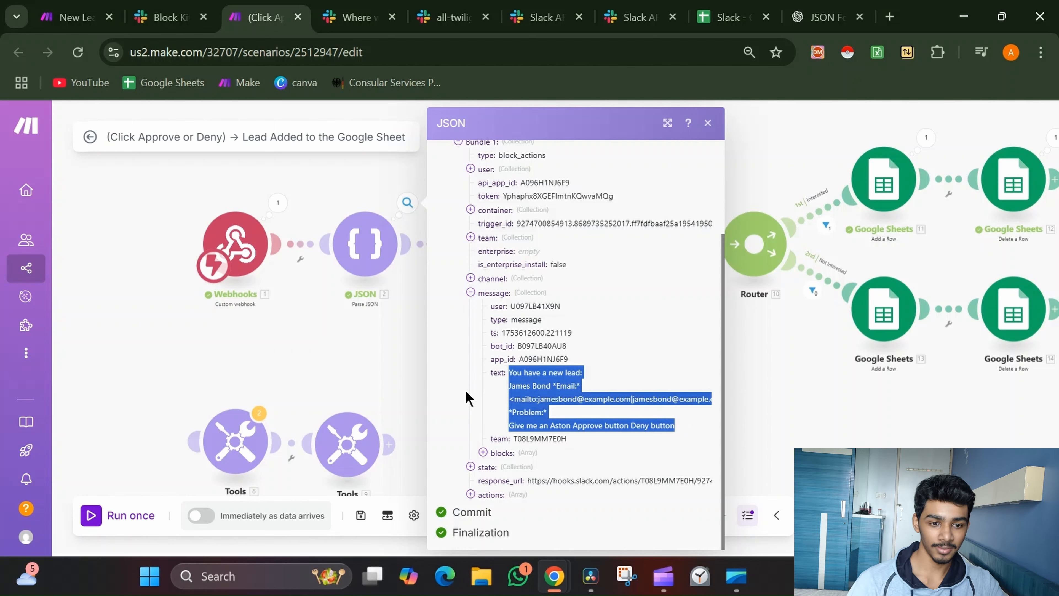
pyautogui.click(373, 392)
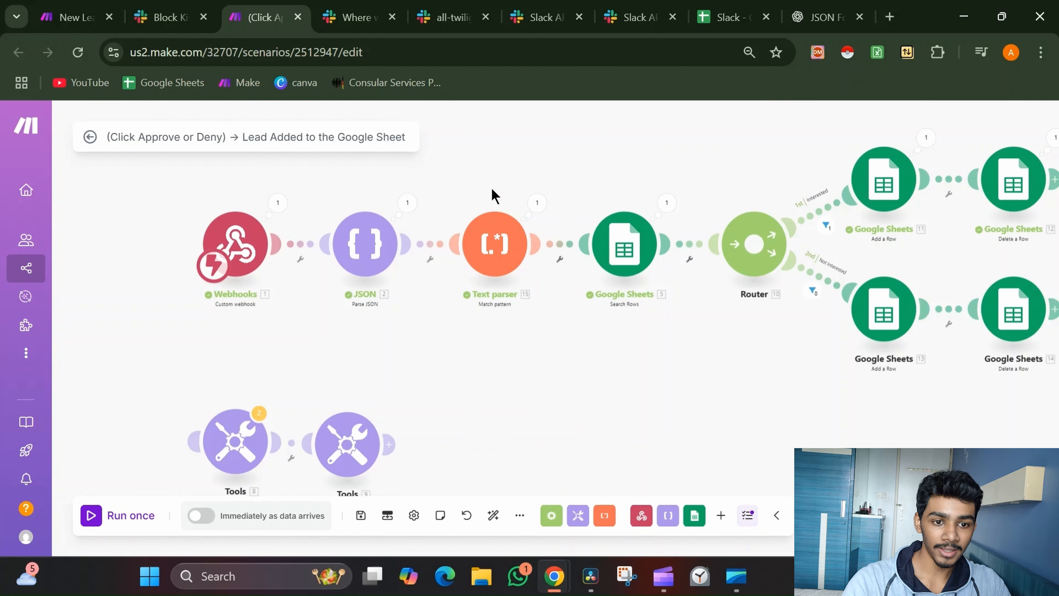
# Check the Text parser's output showing the extracted email as $1, then return to ChatGPT
pyautogui.click(533, 206)
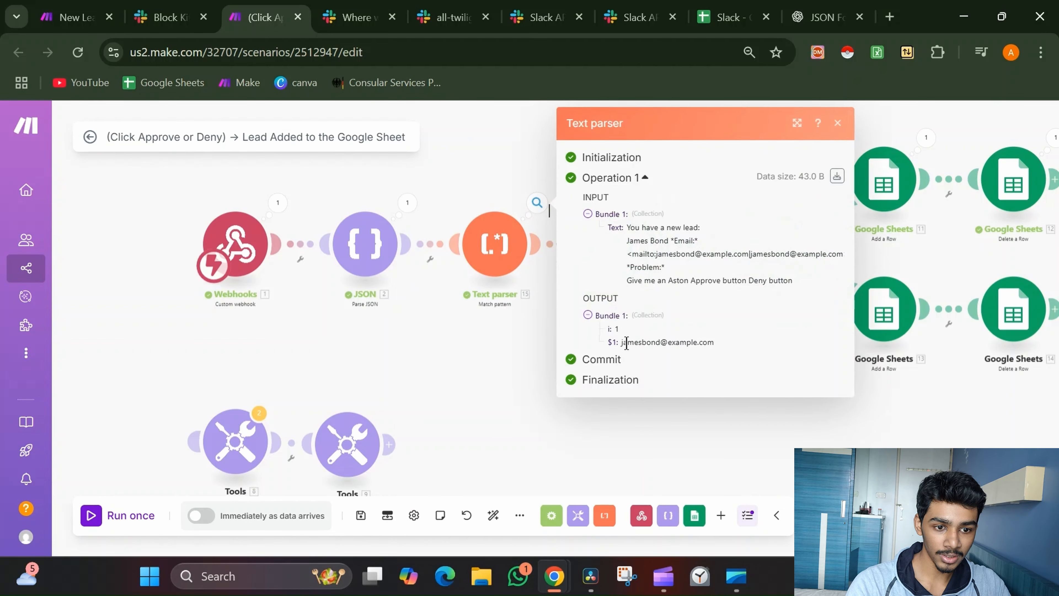
pyautogui.moveTo(620, 343); pyautogui.dragTo(718, 343)
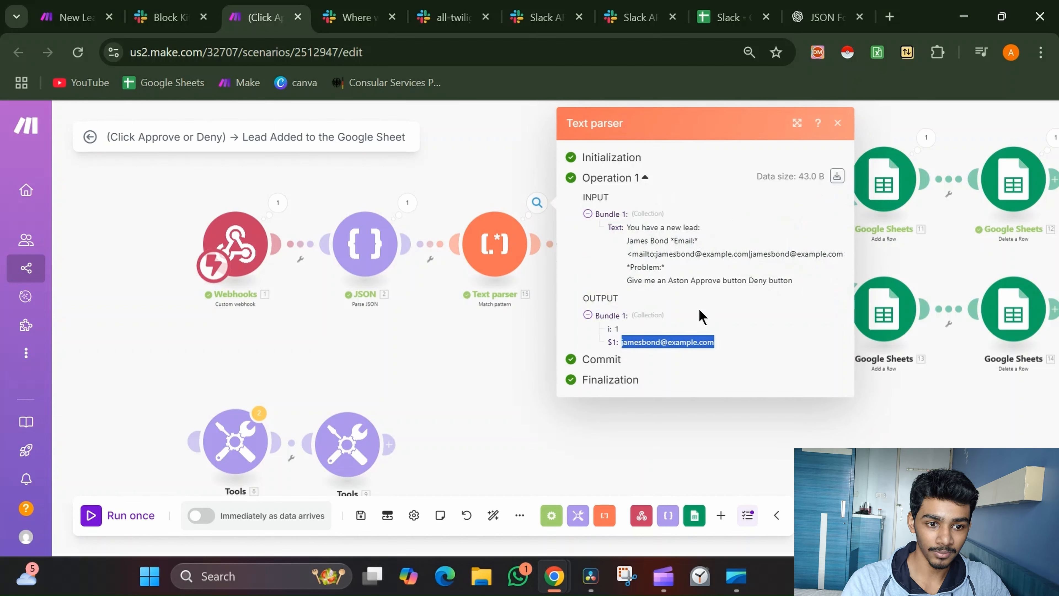
pyautogui.moveTo(626, 225); pyautogui.dragTo(830, 313)
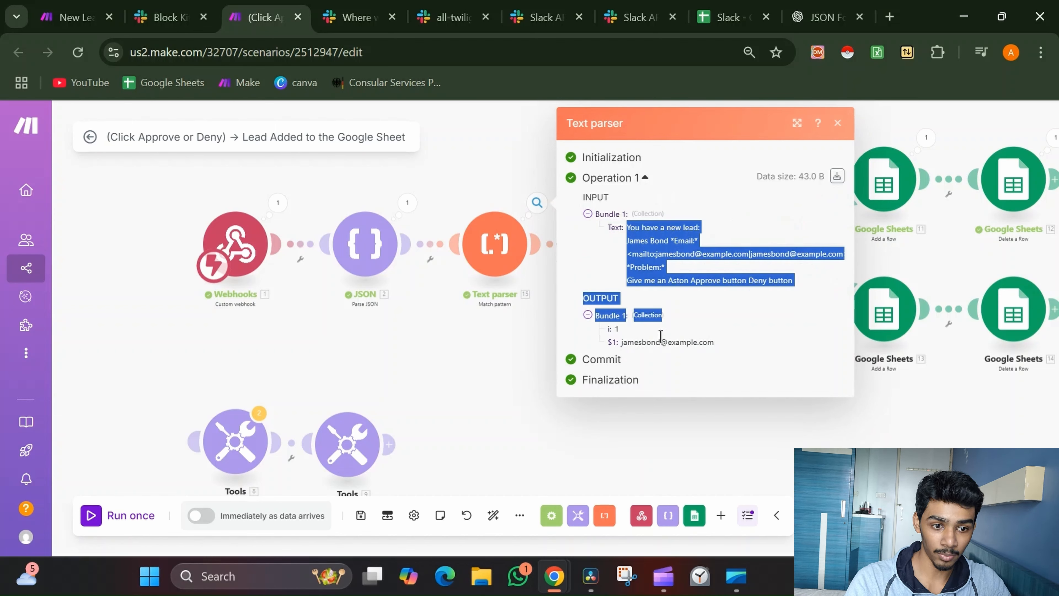
pyautogui.click(494, 357)
pyautogui.click(793, 8)
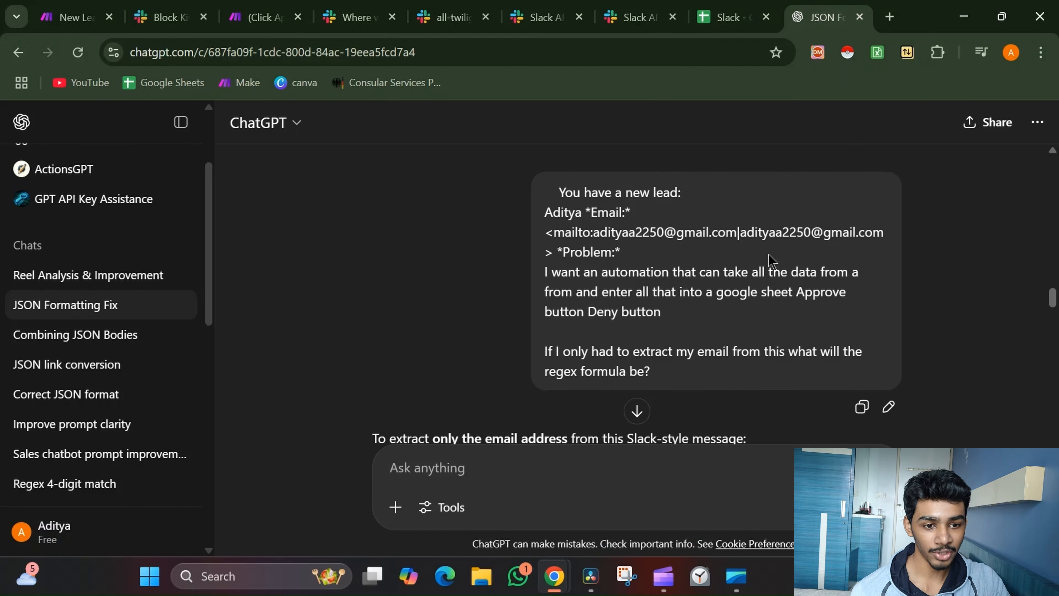
# Locate the suggested regex <mailto:([^|]+)\| and the question about extracting the email
pyautogui.scroll(-3, 769, 254)
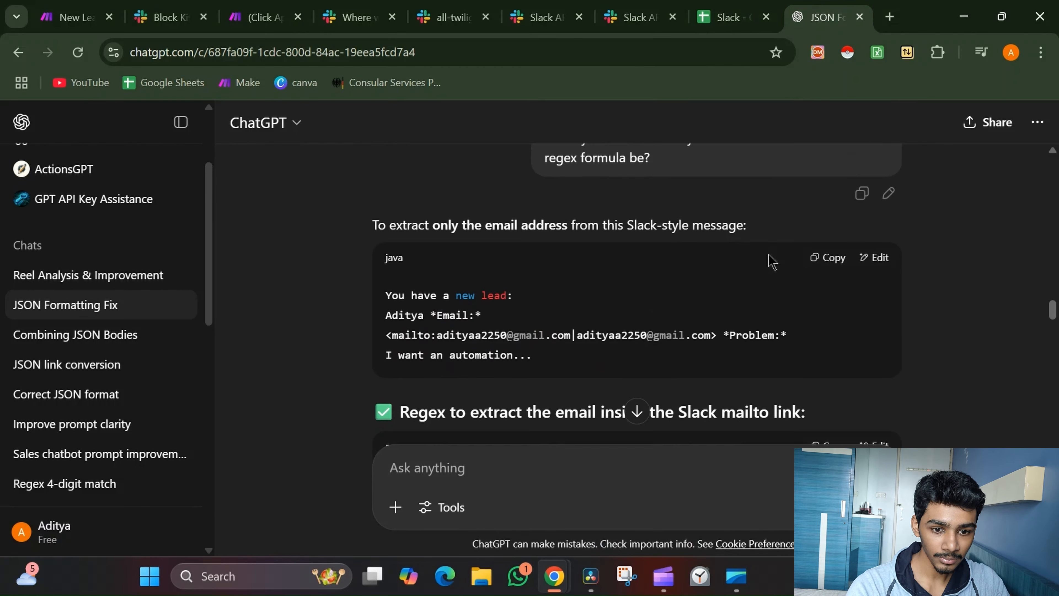
pyautogui.scroll(1, 769, 254)
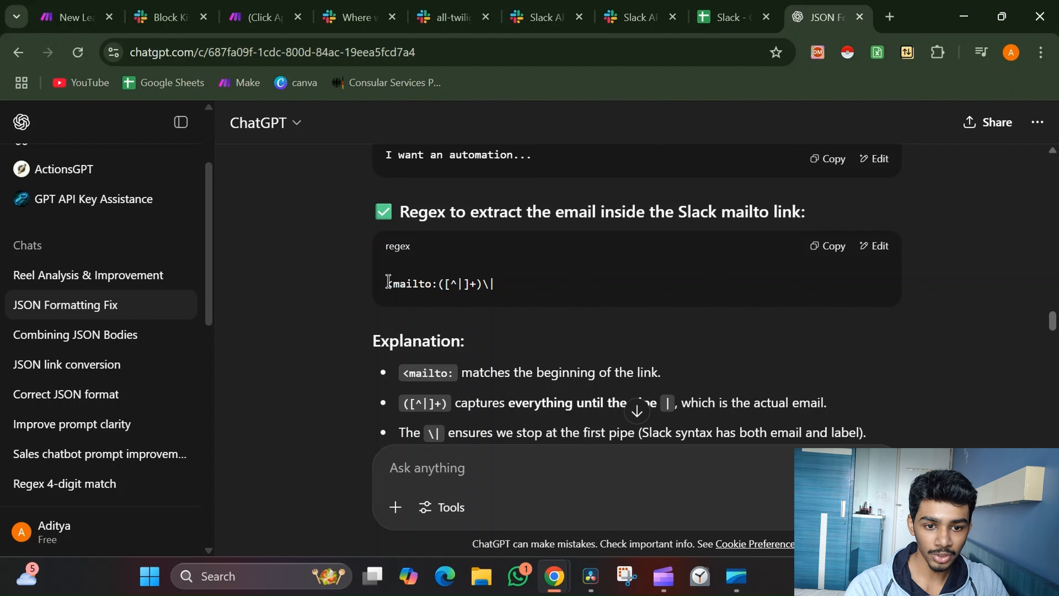
pyautogui.moveTo(386, 284); pyautogui.dragTo(532, 282)
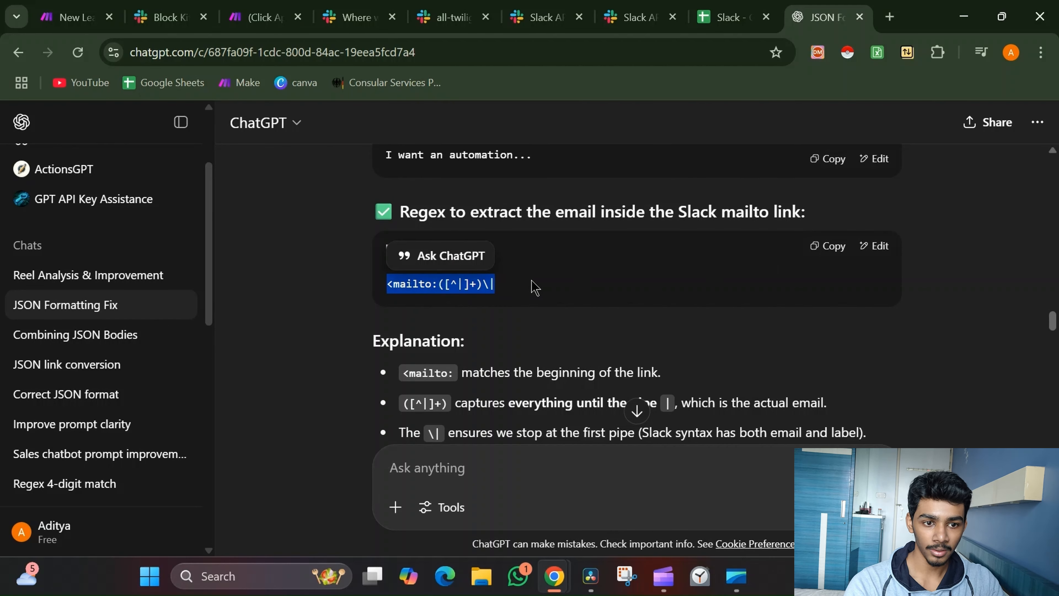
pyautogui.scroll(8, 535, 287)
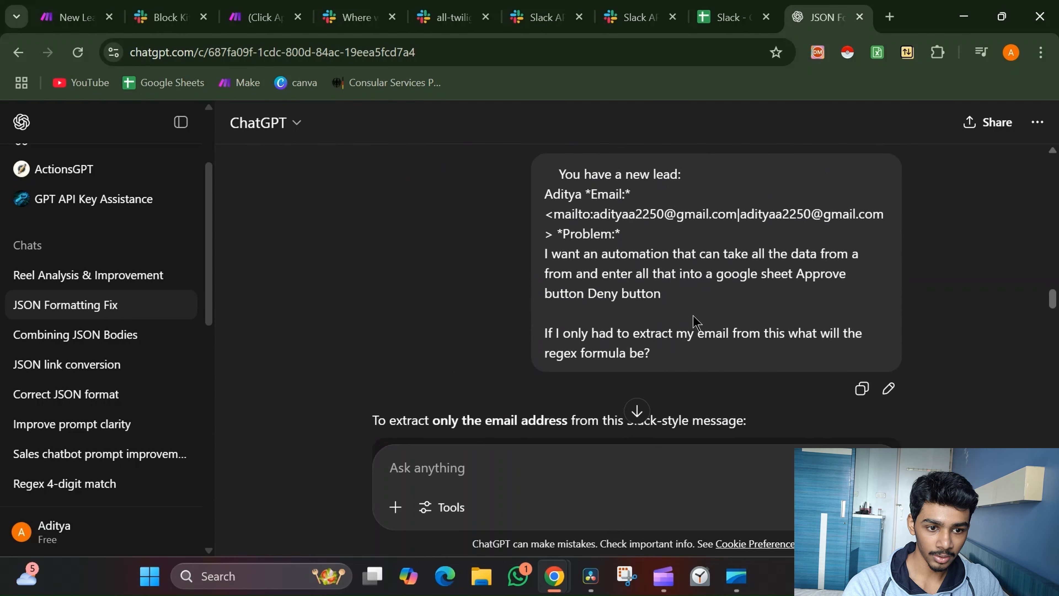
pyautogui.scroll(-1, 697, 323)
pyautogui.moveTo(559, 288); pyautogui.dragTo(865, 293)
# Scroll through ChatGPT's regex explanation and select part of it
pyautogui.scroll(-4, 865, 296)
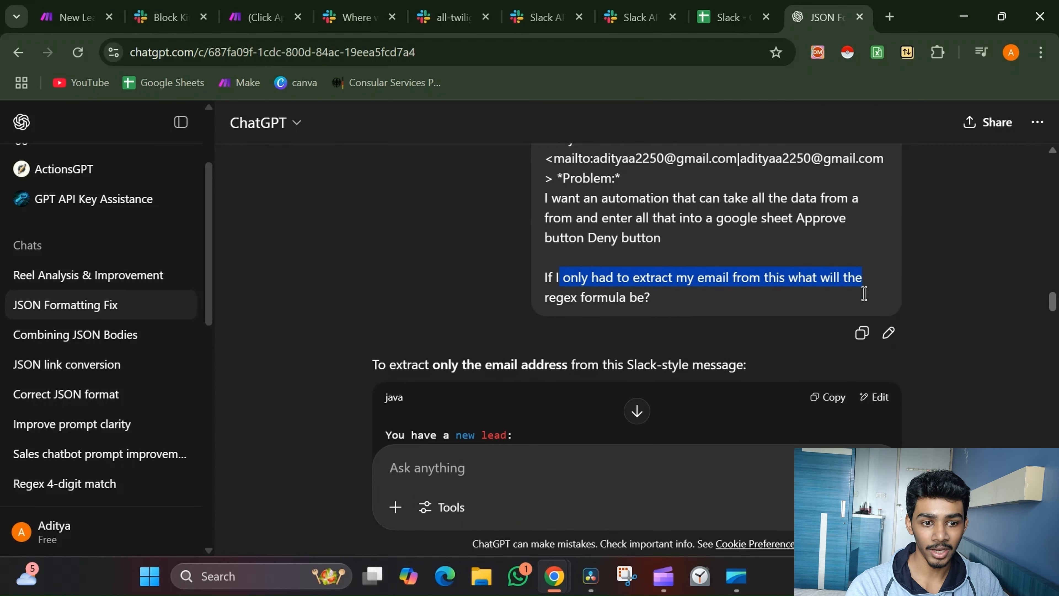
pyautogui.scroll(-3, 866, 298)
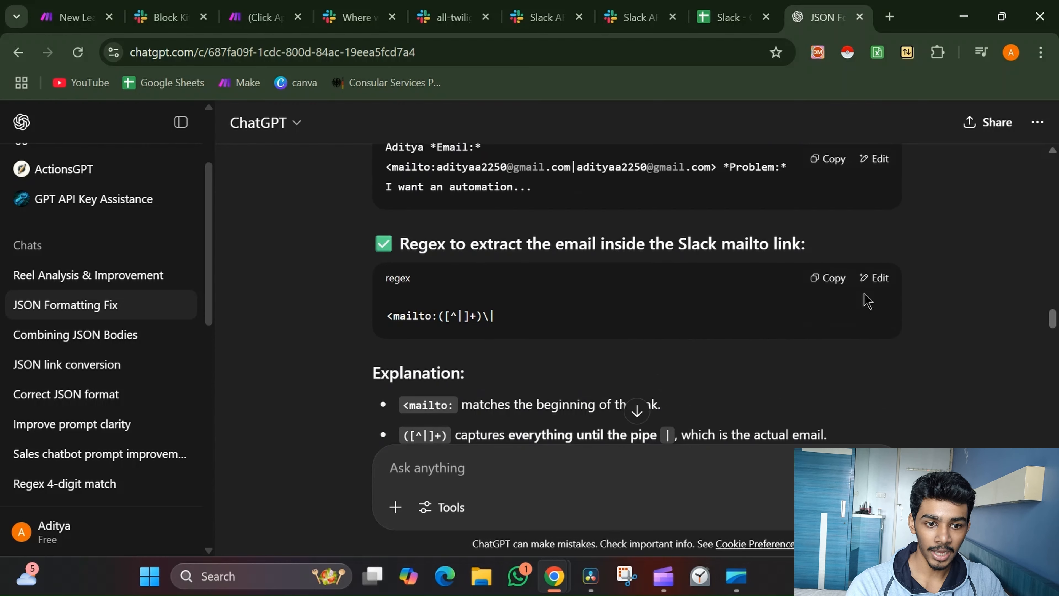
pyautogui.scroll(-2, 516, 318)
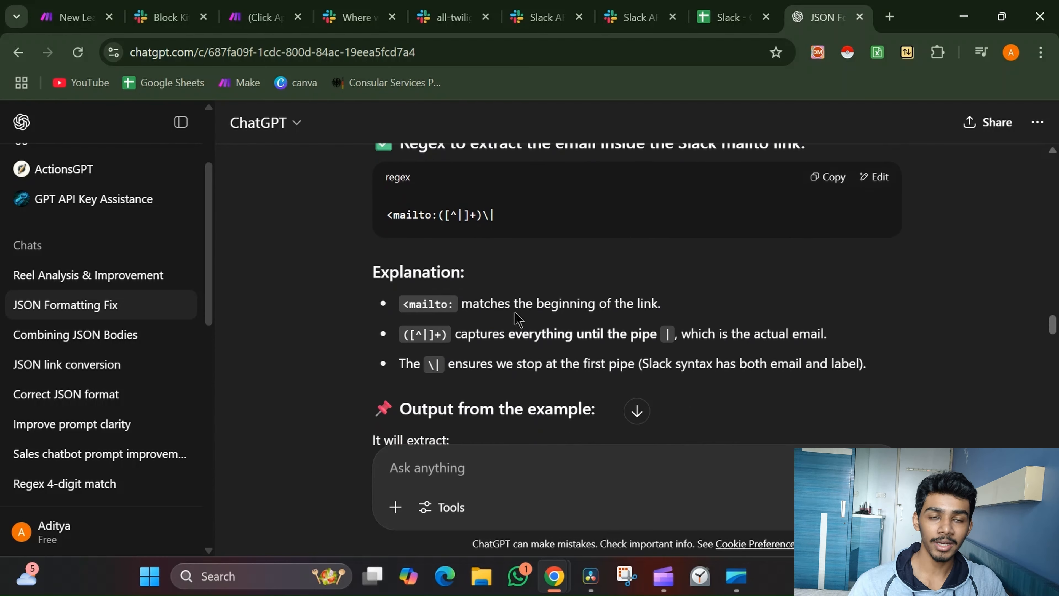
pyautogui.scroll(-1, 515, 318)
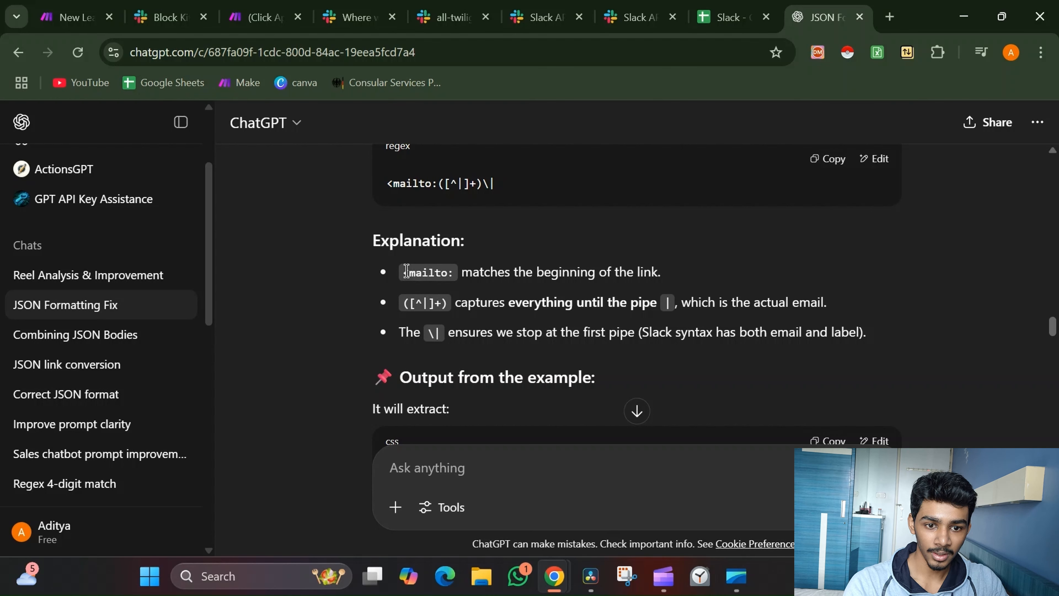
pyautogui.moveTo(408, 271); pyautogui.dragTo(699, 276)
pyautogui.scroll(5, 701, 269)
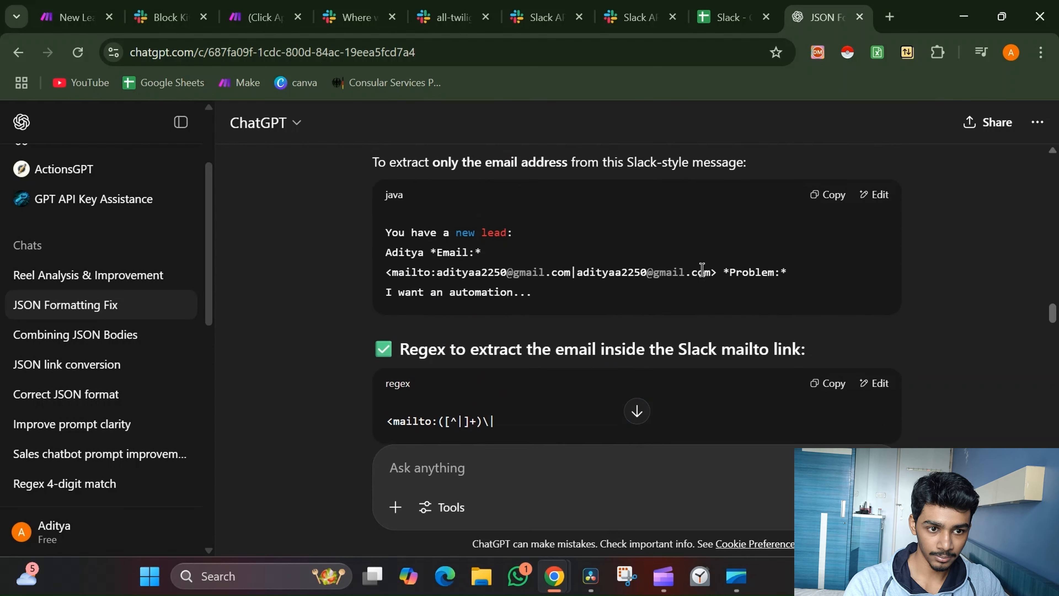
pyautogui.scroll(-3, 701, 269)
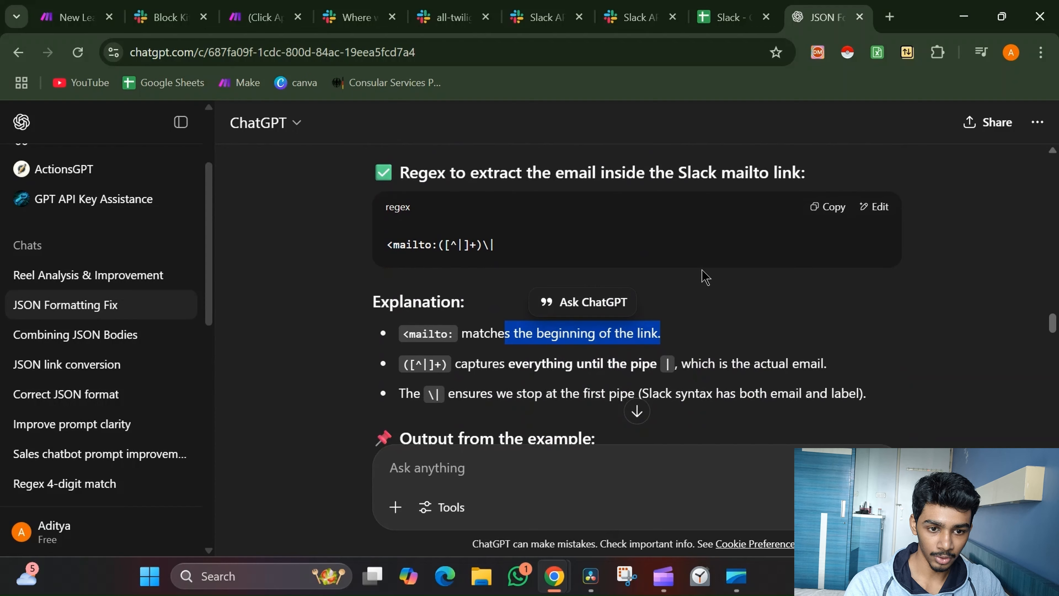
pyautogui.scroll(10, 705, 276)
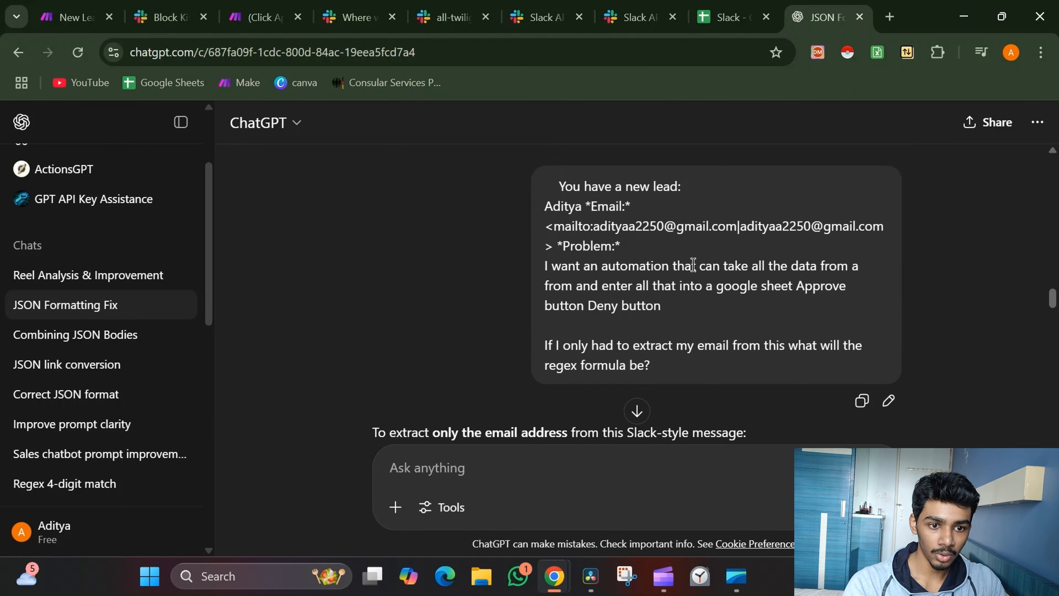
# Highlight the capture group and the lines about capturing up to the first pipe
pyautogui.moveTo(546, 231); pyautogui.dragTo(585, 231)
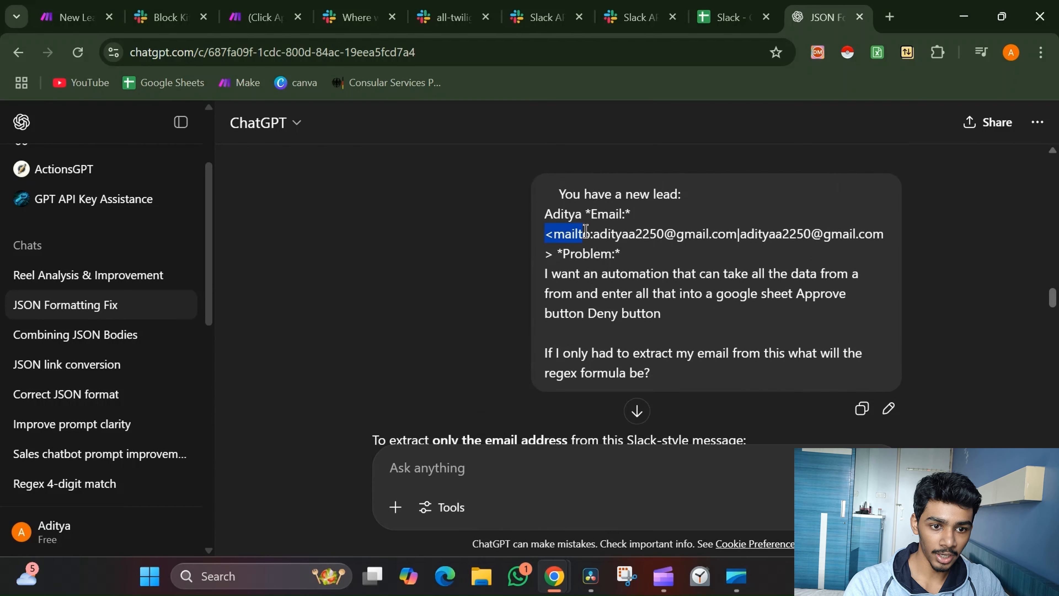
pyautogui.scroll(-15, 756, 224)
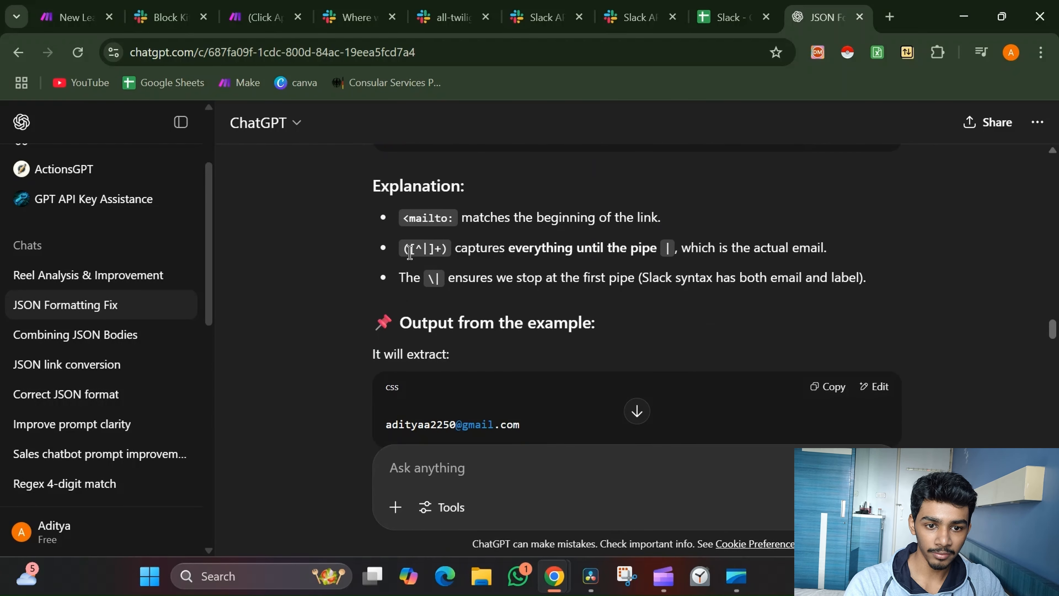
pyautogui.moveTo(405, 251)
pyautogui.mouseDown()
pyautogui.moveTo(491, 261)
pyautogui.moveTo(421, 247)
pyautogui.mouseUp()
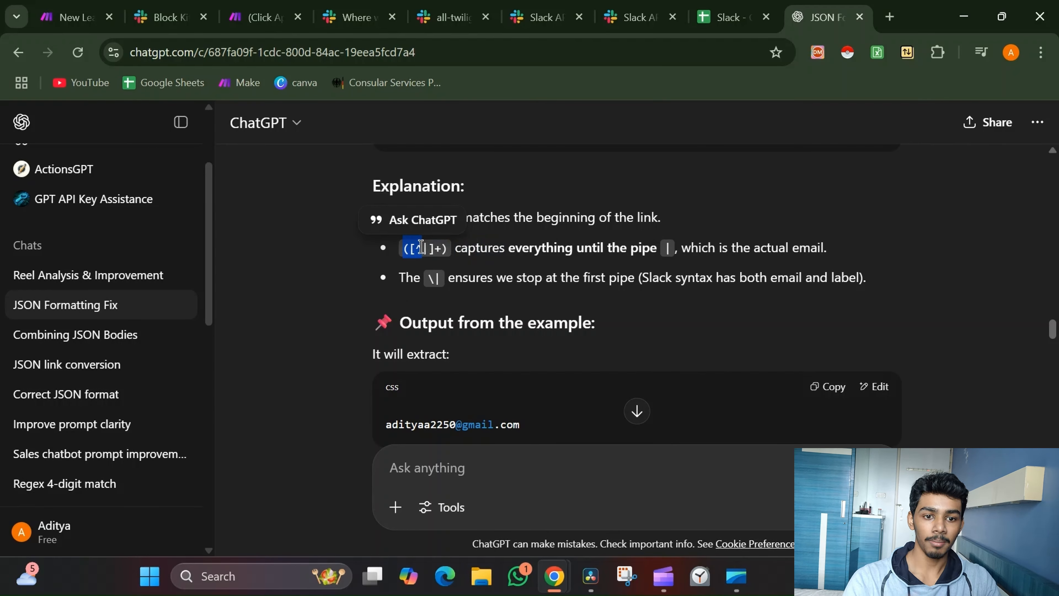
pyautogui.click(503, 277)
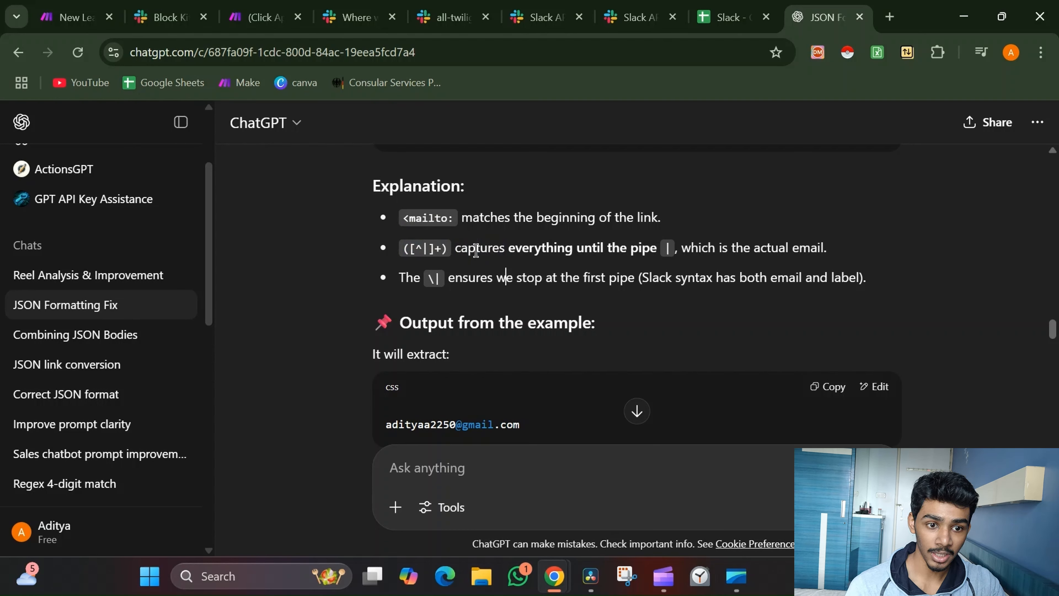
pyautogui.moveTo(488, 247); pyautogui.dragTo(834, 248)
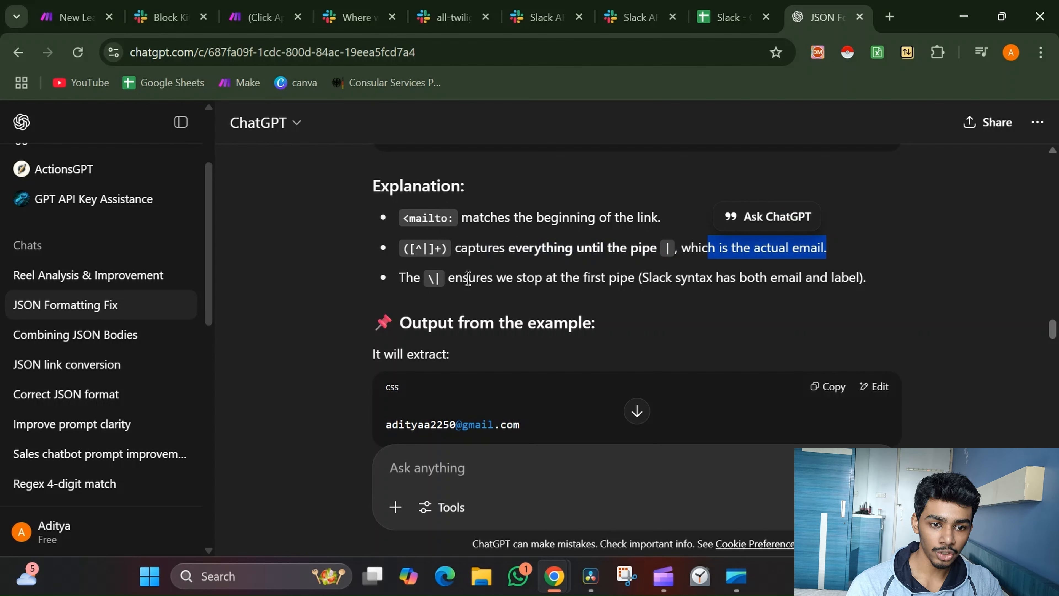
pyautogui.moveTo(468, 279); pyautogui.dragTo(626, 282)
# Highlight the mailto prefix and the email address inside the pasted Slack message
pyautogui.scroll(10, 629, 282)
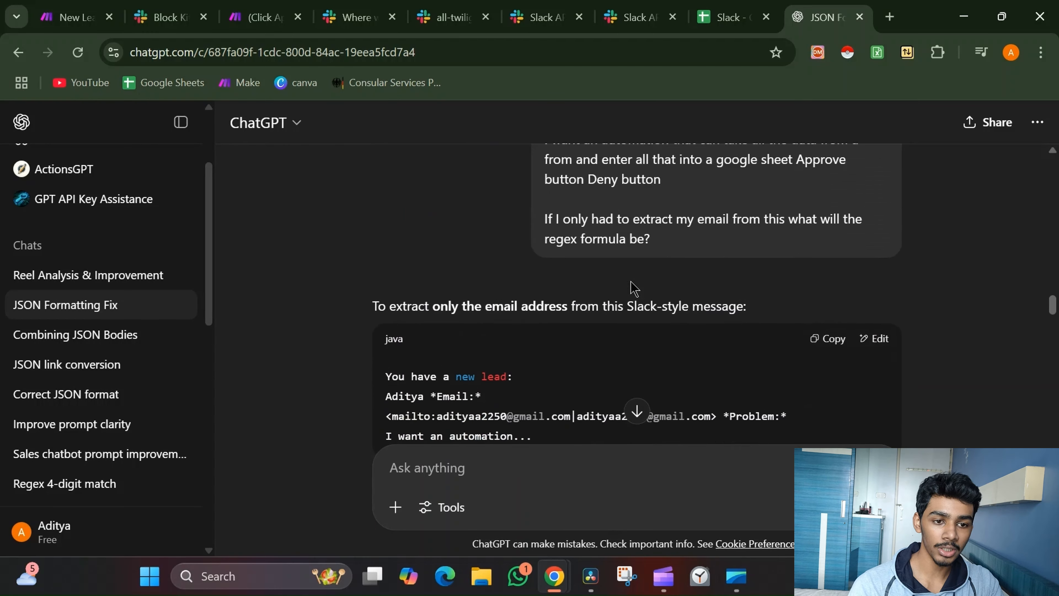
pyautogui.scroll(3, 631, 283)
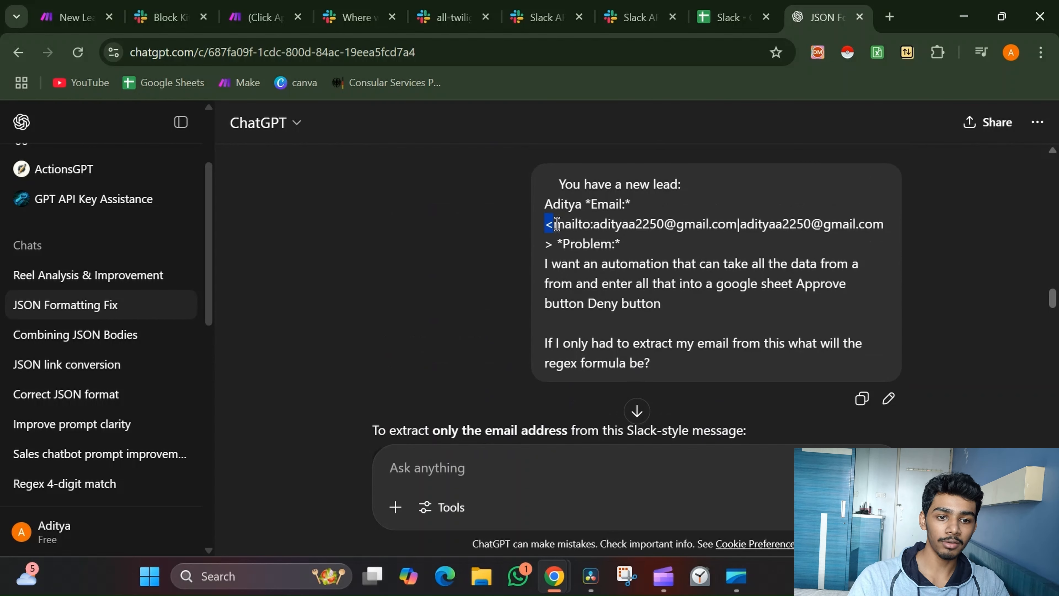
pyautogui.click(572, 226)
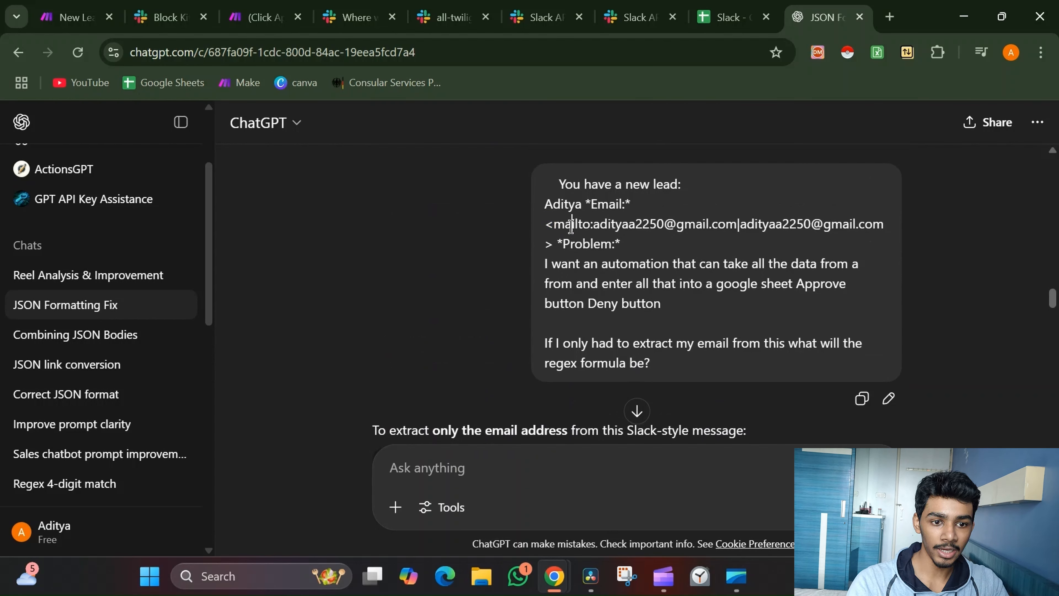
pyautogui.moveTo(590, 224); pyautogui.dragTo(544, 224)
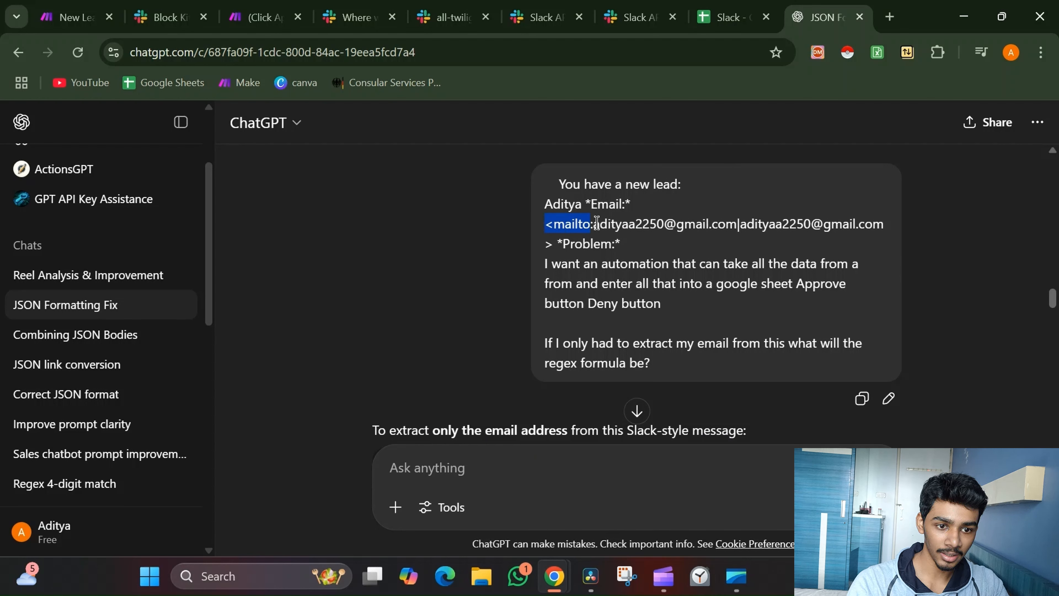
pyautogui.moveTo(593, 224); pyautogui.dragTo(714, 222)
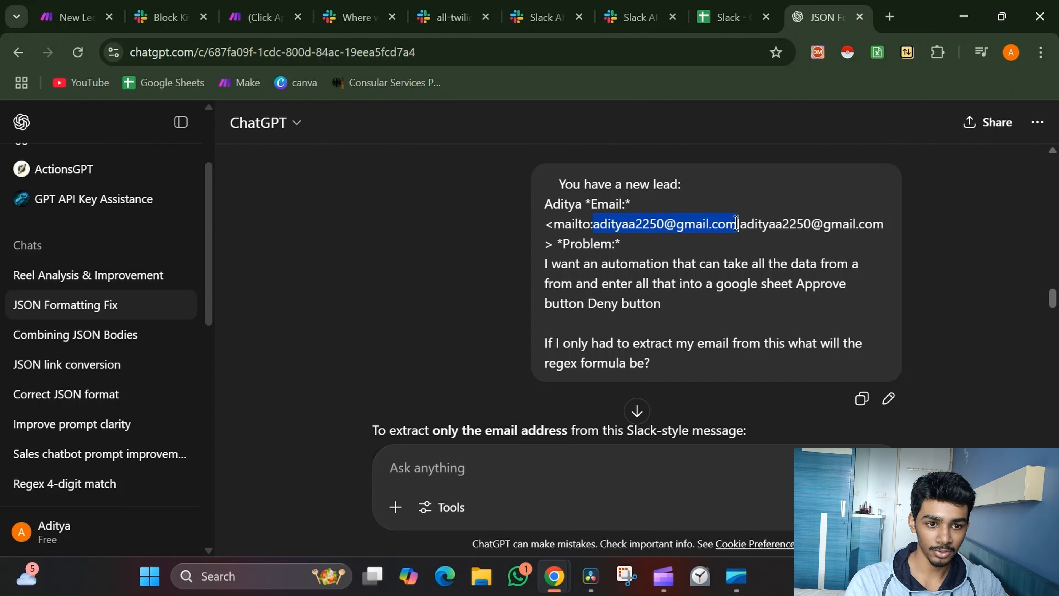
pyautogui.scroll(-10, 736, 224)
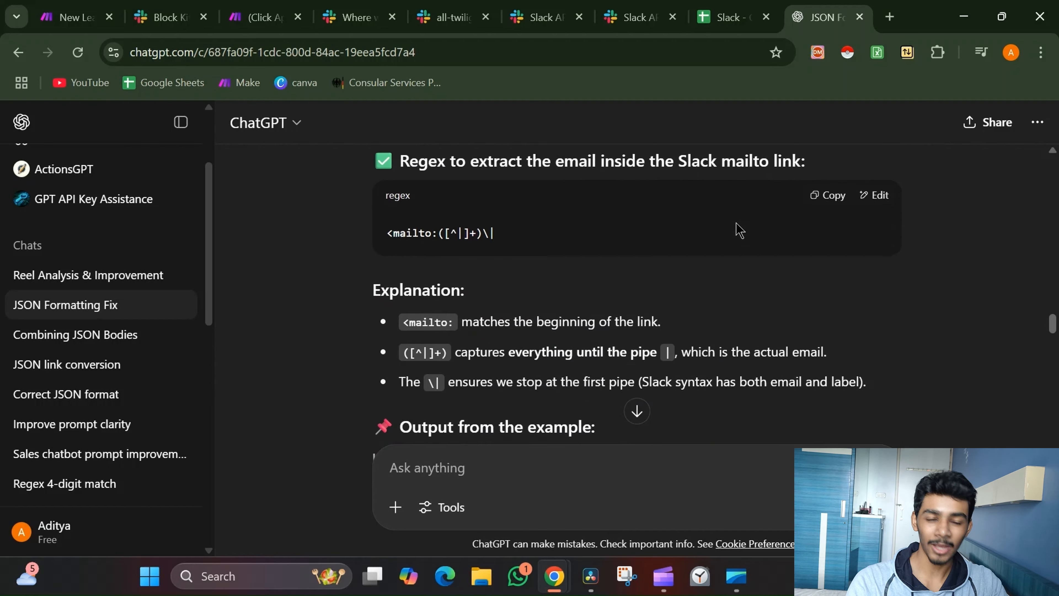
pyautogui.scroll(-3, 736, 229)
pyautogui.scroll(5, 736, 230)
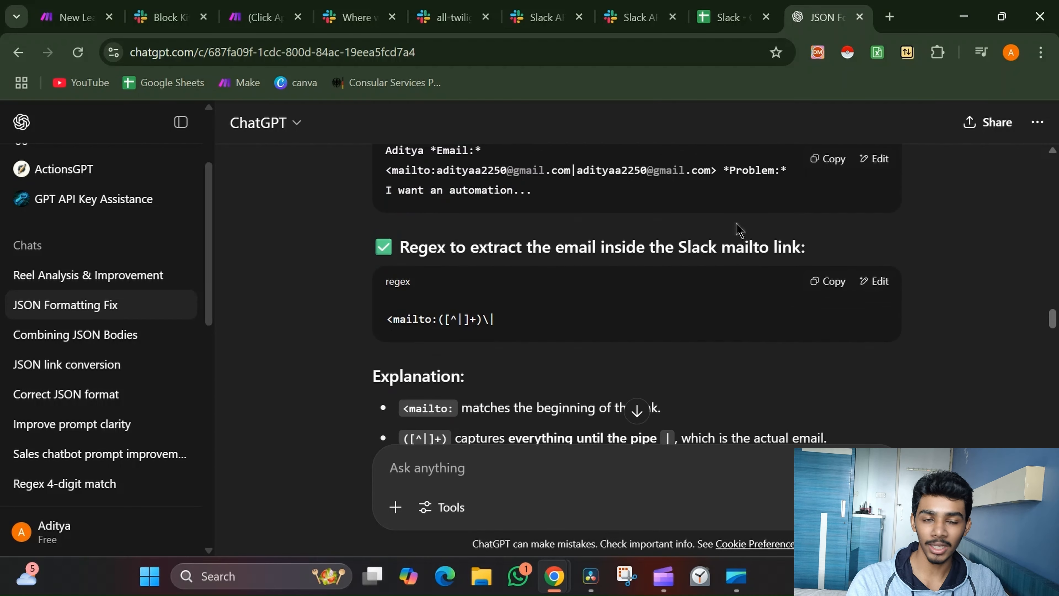
pyautogui.scroll(2, 736, 227)
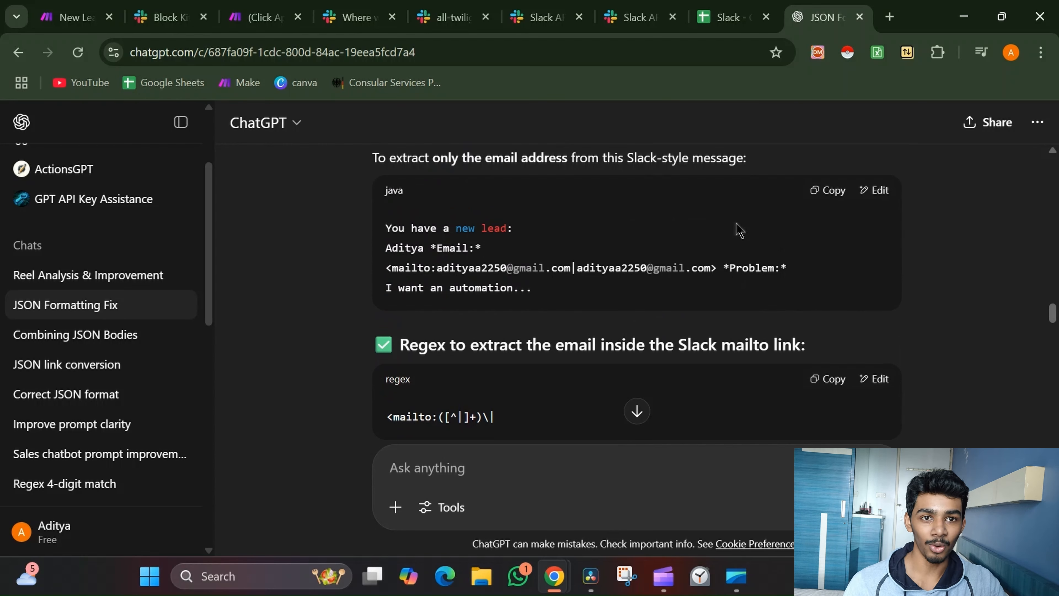
pyautogui.click(262, 16)
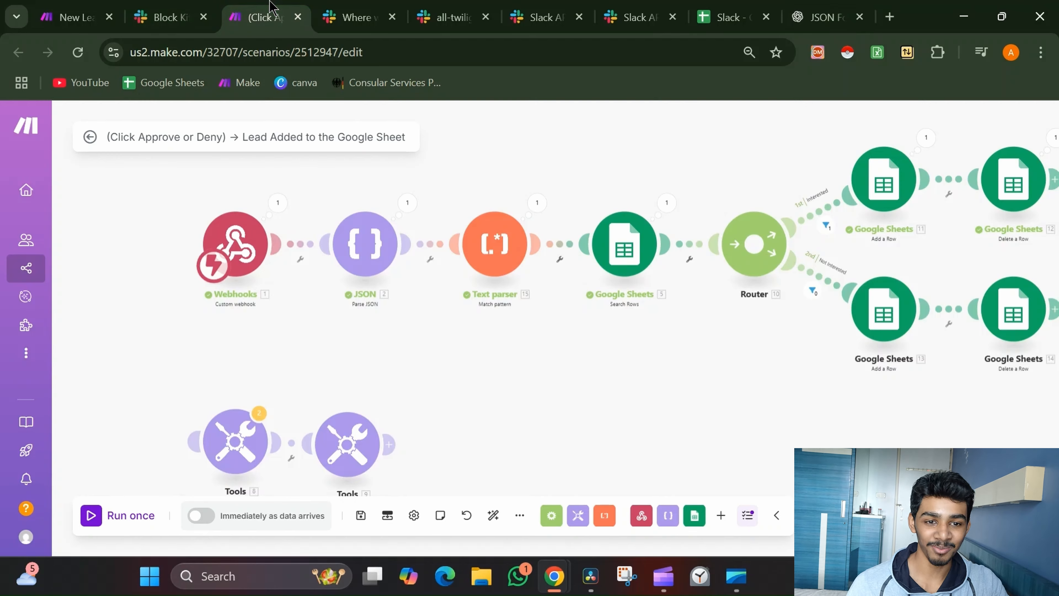
pyautogui.click(465, 267)
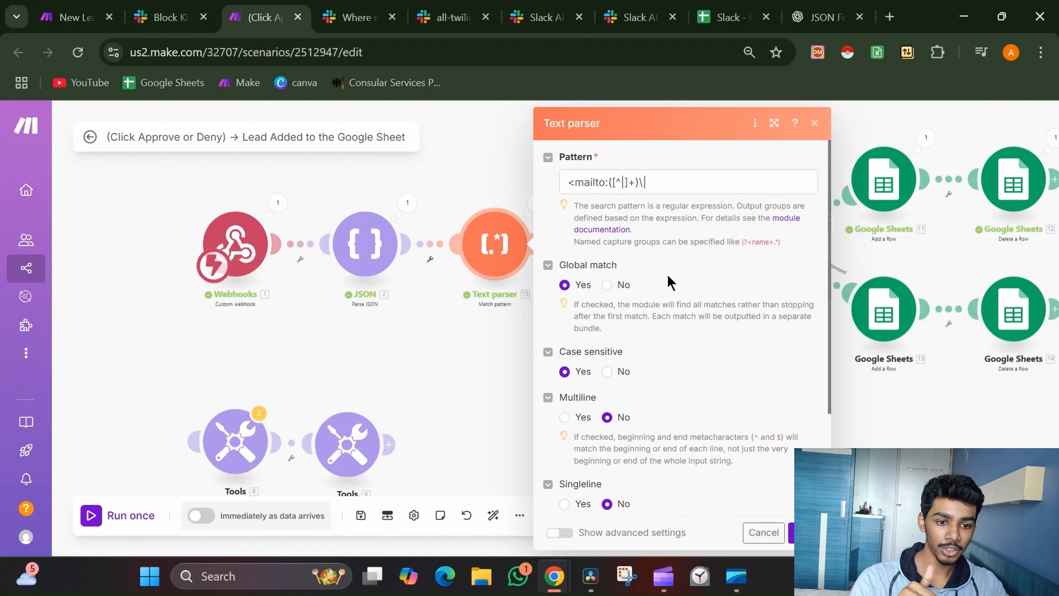
pyautogui.scroll(-3, 702, 278)
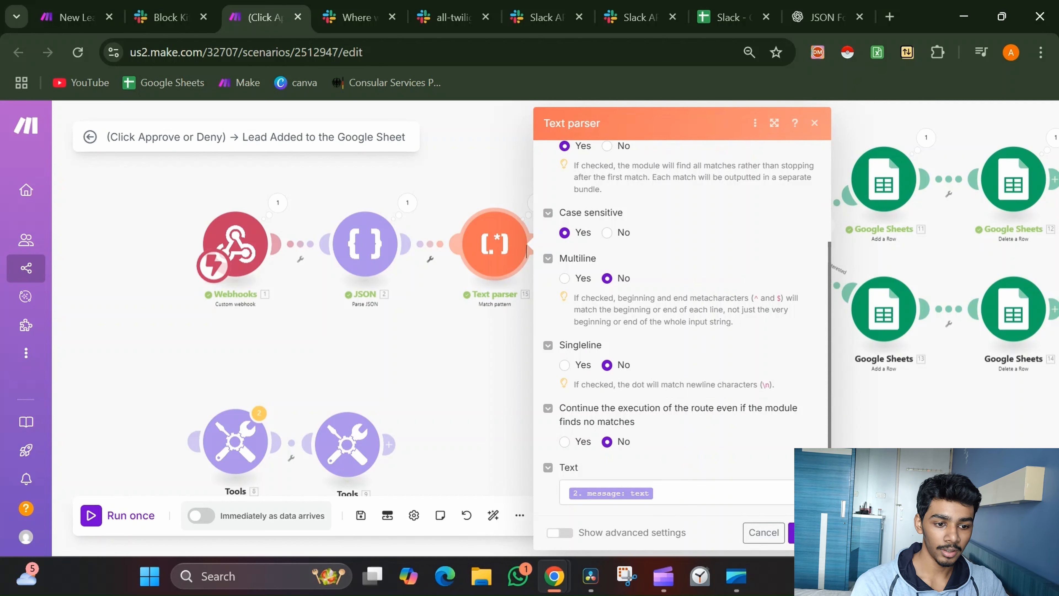
pyautogui.click(791, 532)
pyautogui.moveTo(679, 440); pyautogui.dragTo(504, 466)
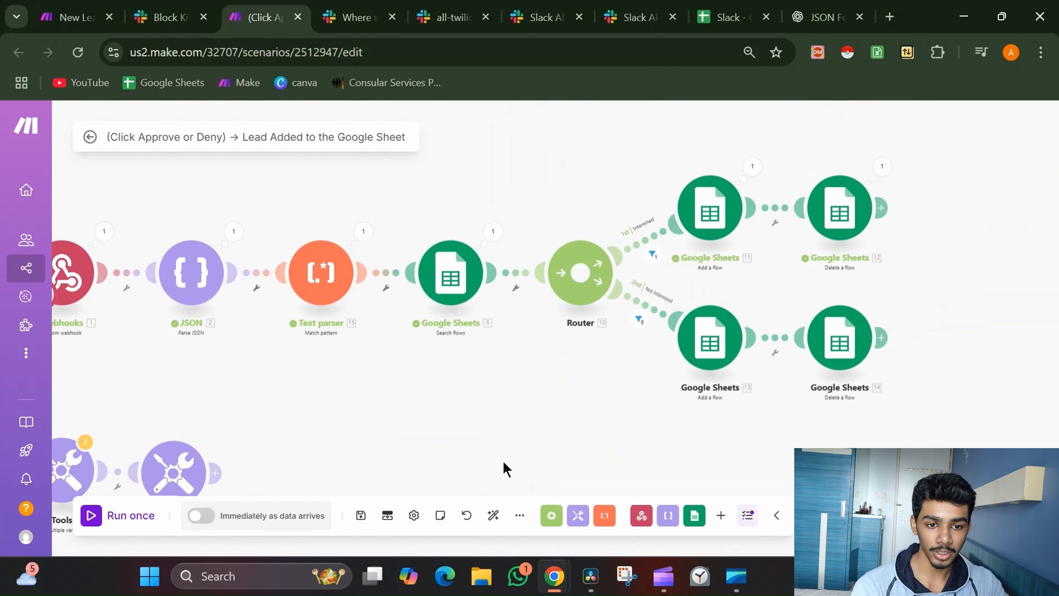
pyautogui.click(432, 274)
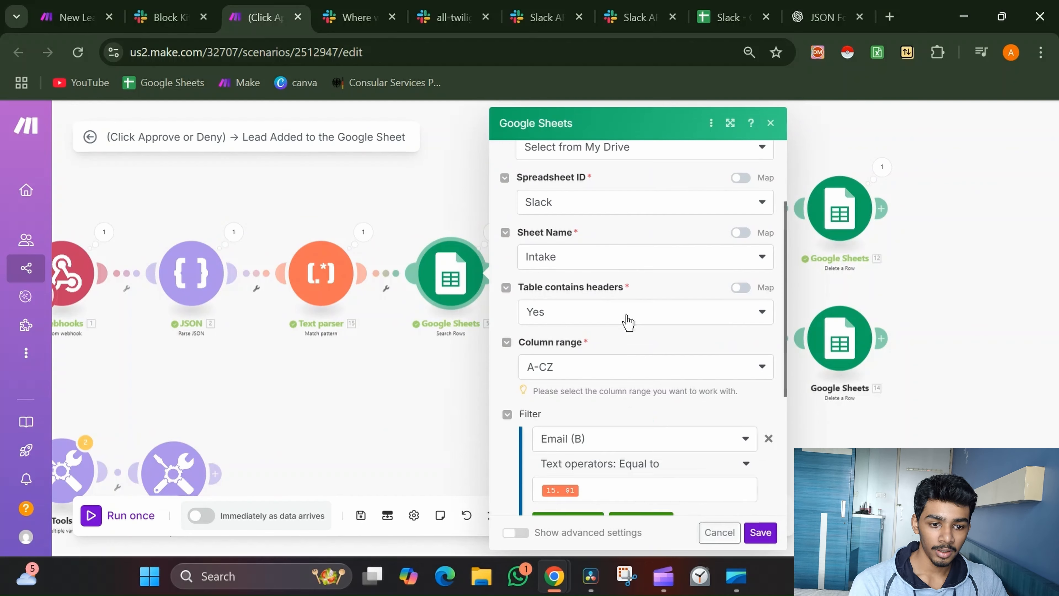
pyautogui.scroll(-4, 625, 322)
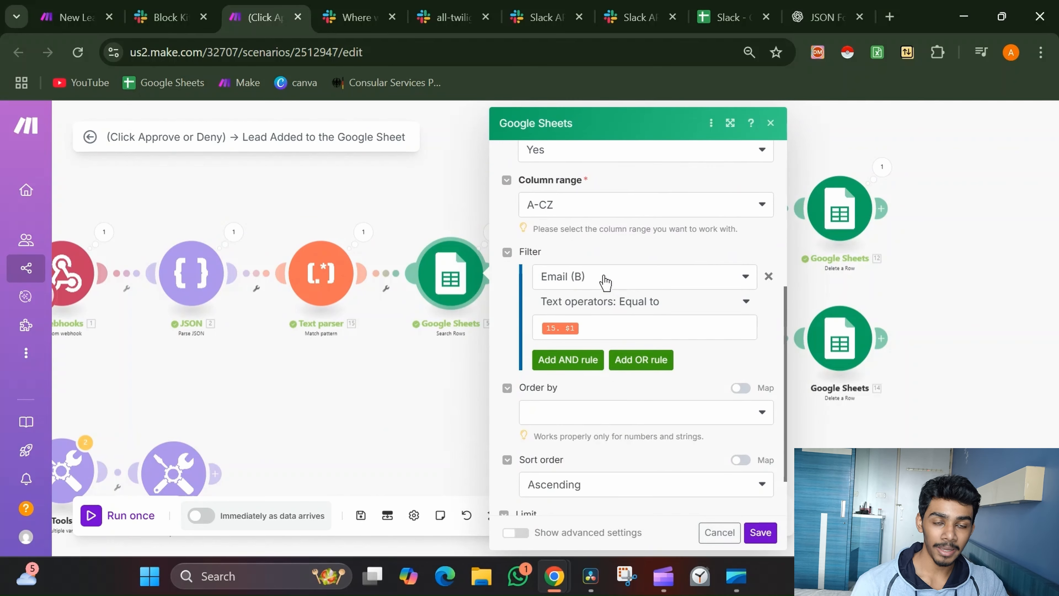
pyautogui.click(759, 532)
pyautogui.moveTo(596, 412); pyautogui.dragTo(482, 435)
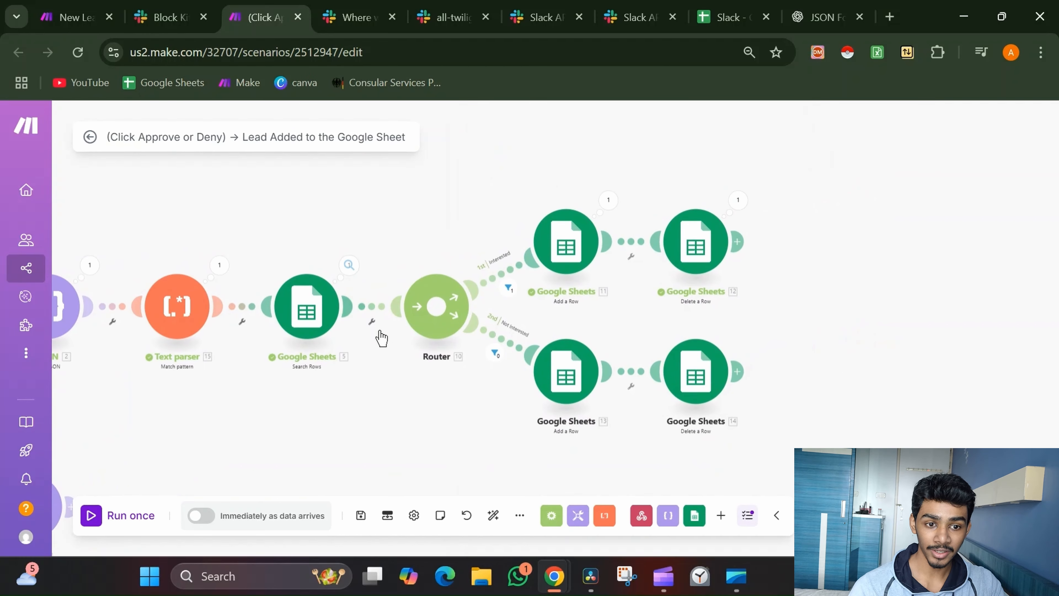
pyautogui.click(502, 278)
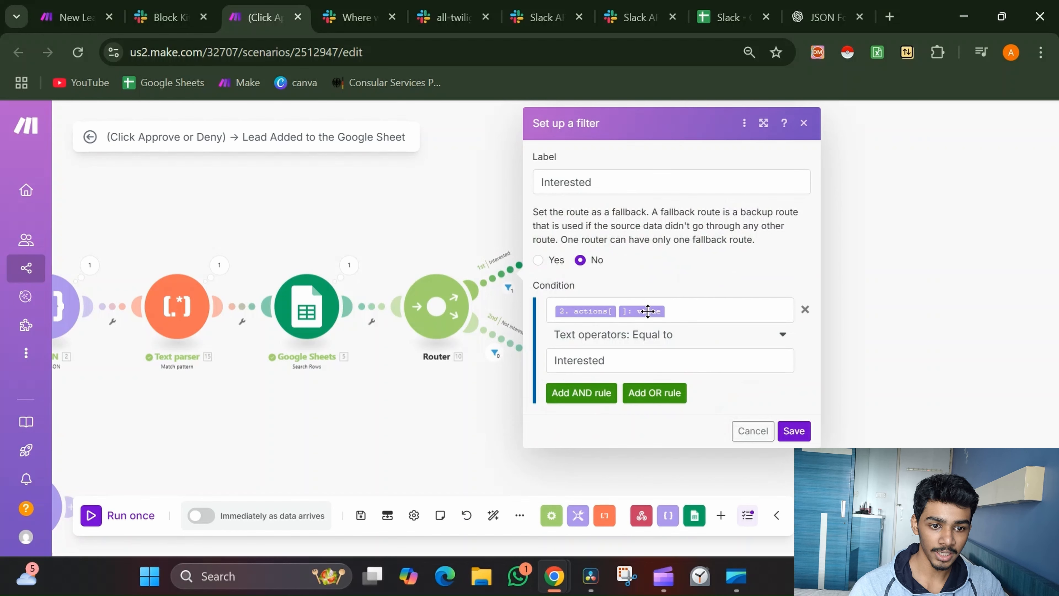
pyautogui.click(660, 313)
pyautogui.click(673, 363)
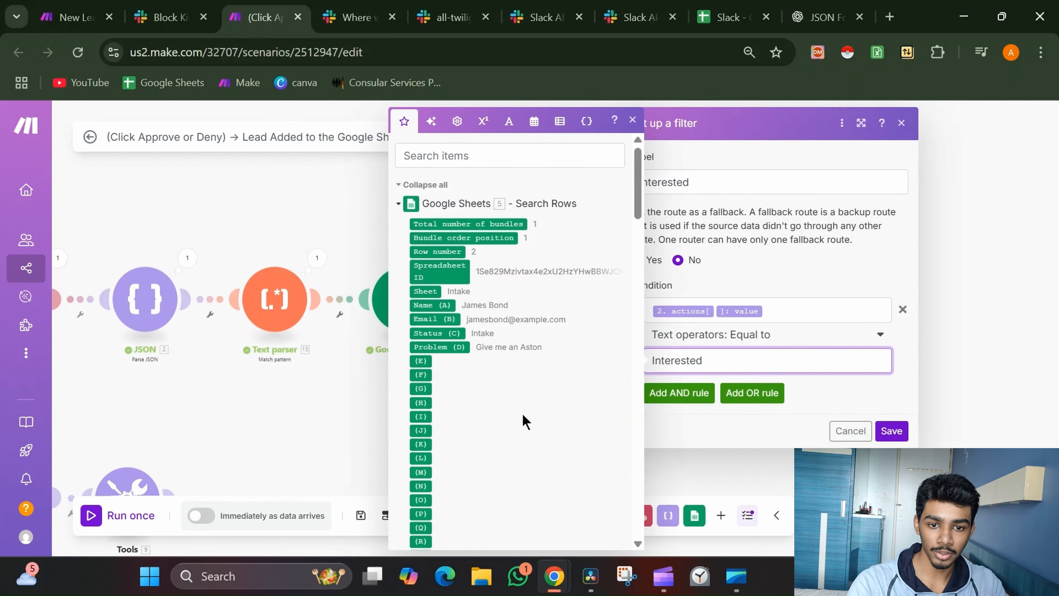
pyautogui.click(249, 256)
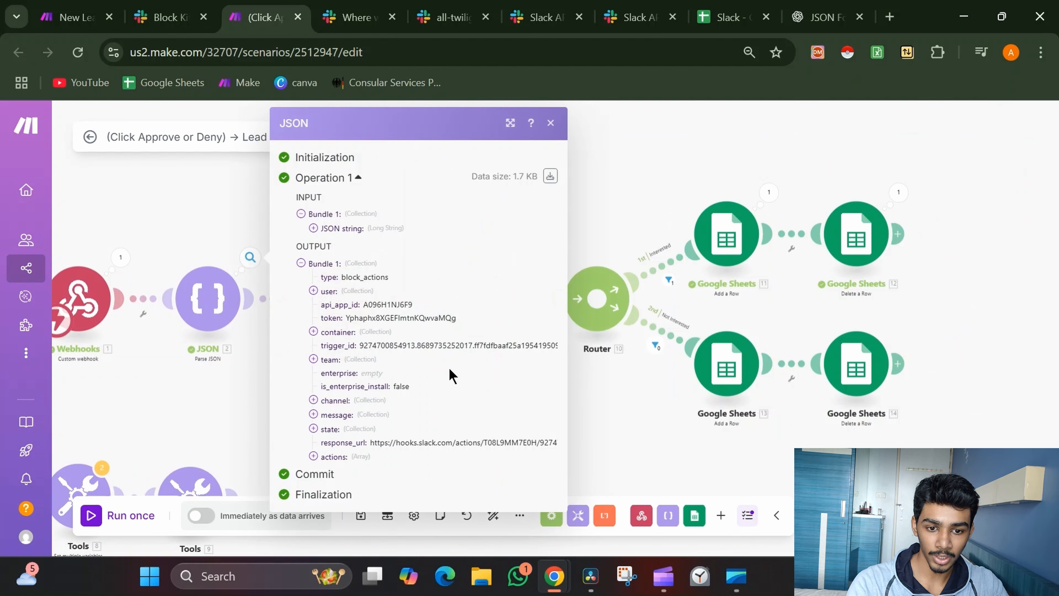
pyautogui.click(355, 458)
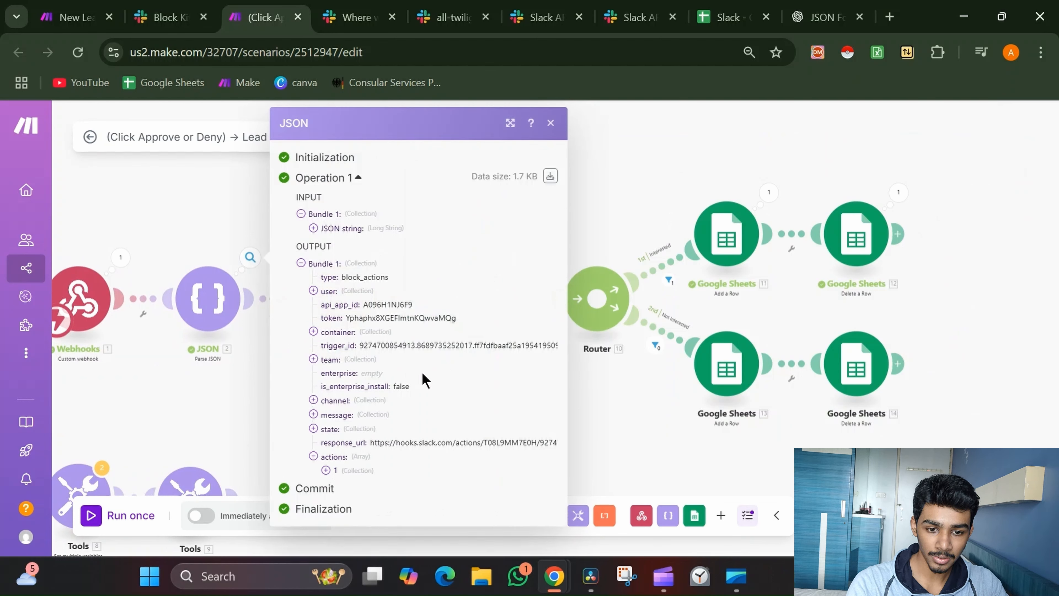
pyautogui.click(361, 471)
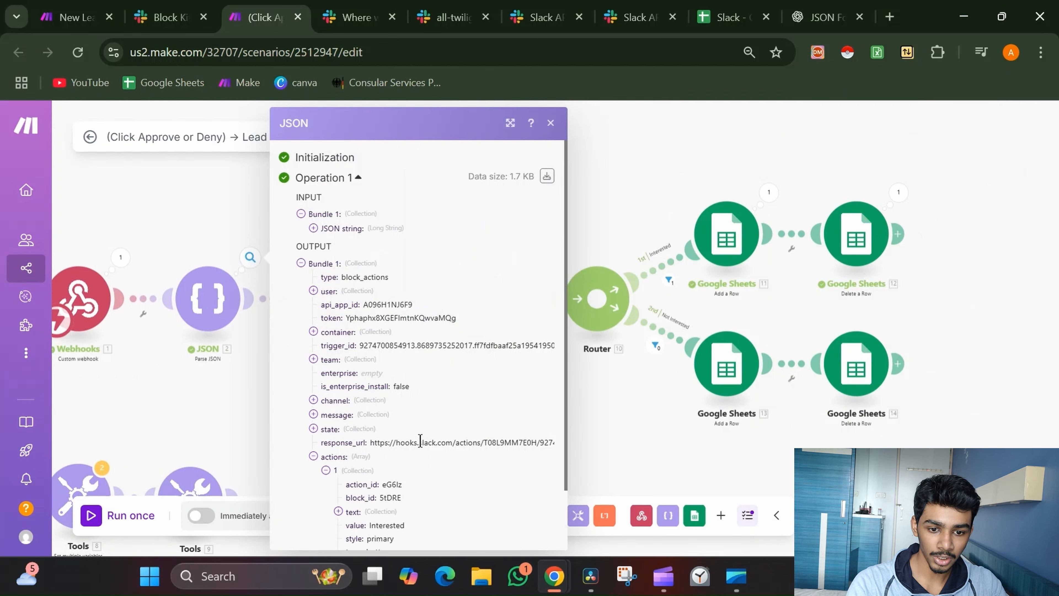
pyautogui.scroll(-2, 417, 441)
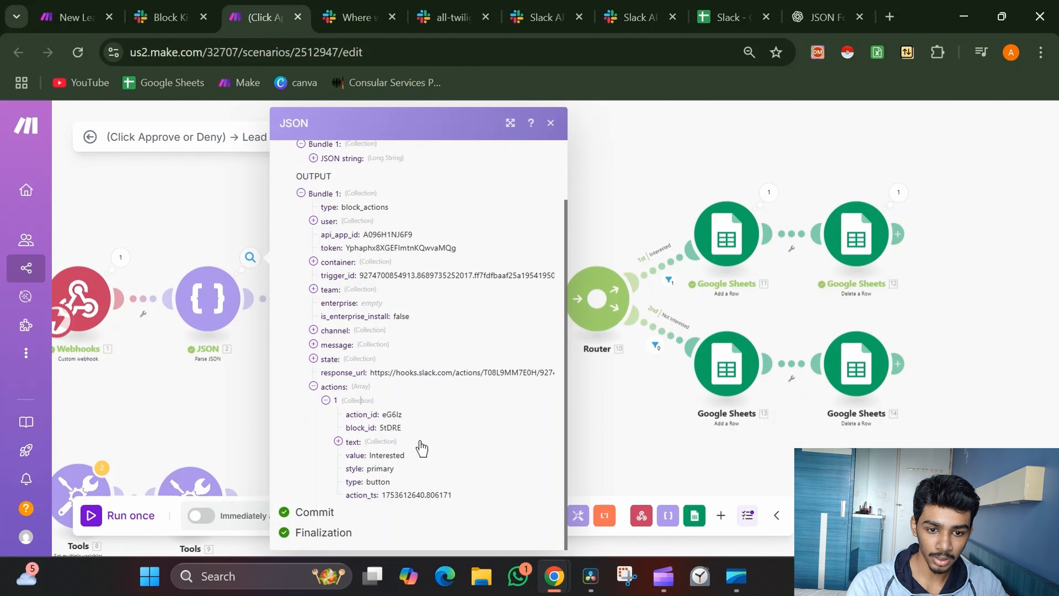
pyautogui.doubleClick(374, 455)
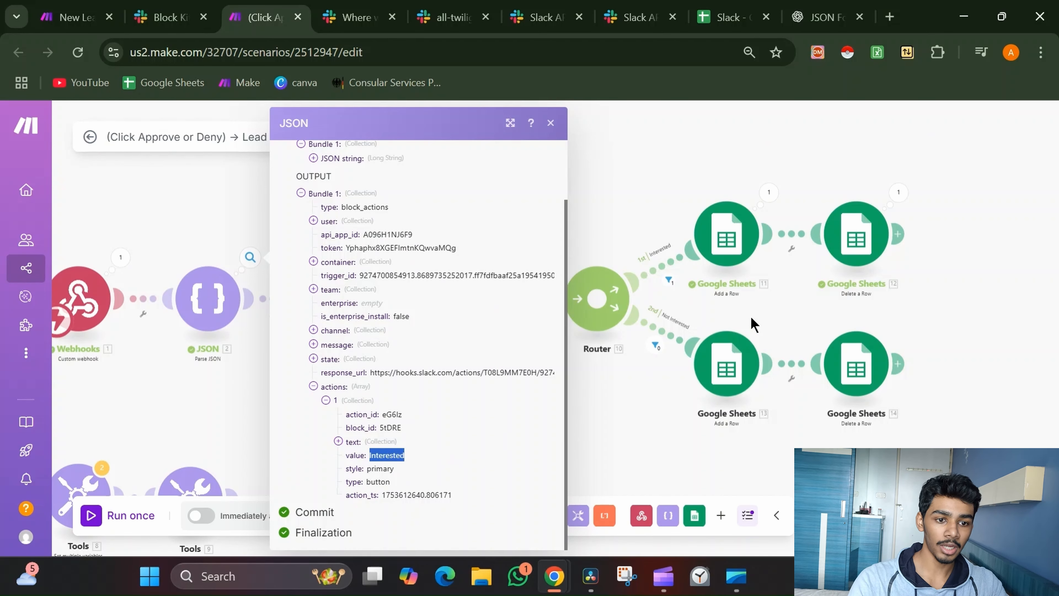
pyautogui.click(732, 234)
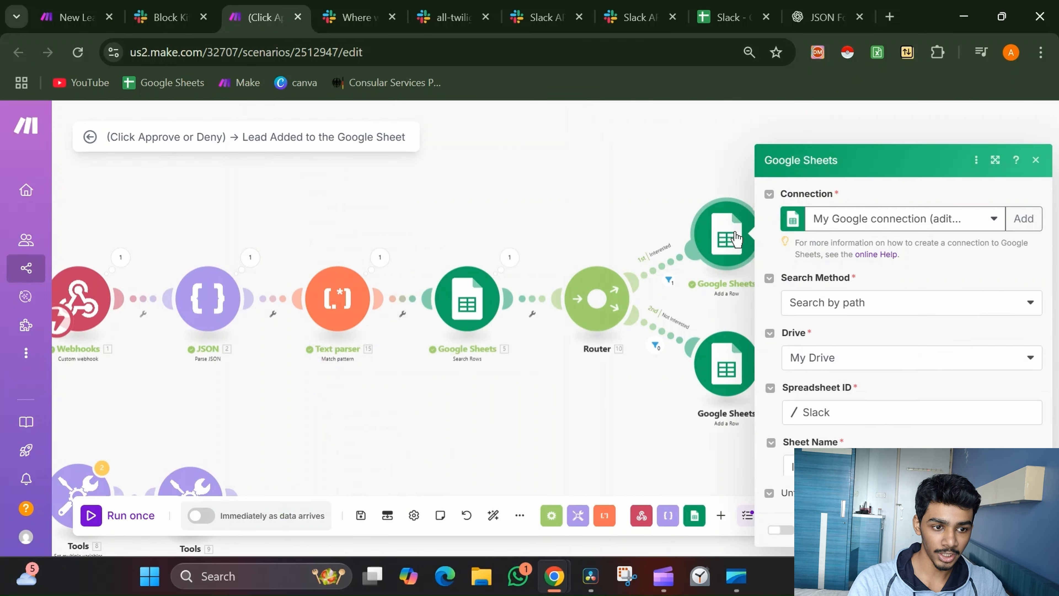
pyautogui.scroll(-6, 846, 384)
pyautogui.scroll(-1, 874, 352)
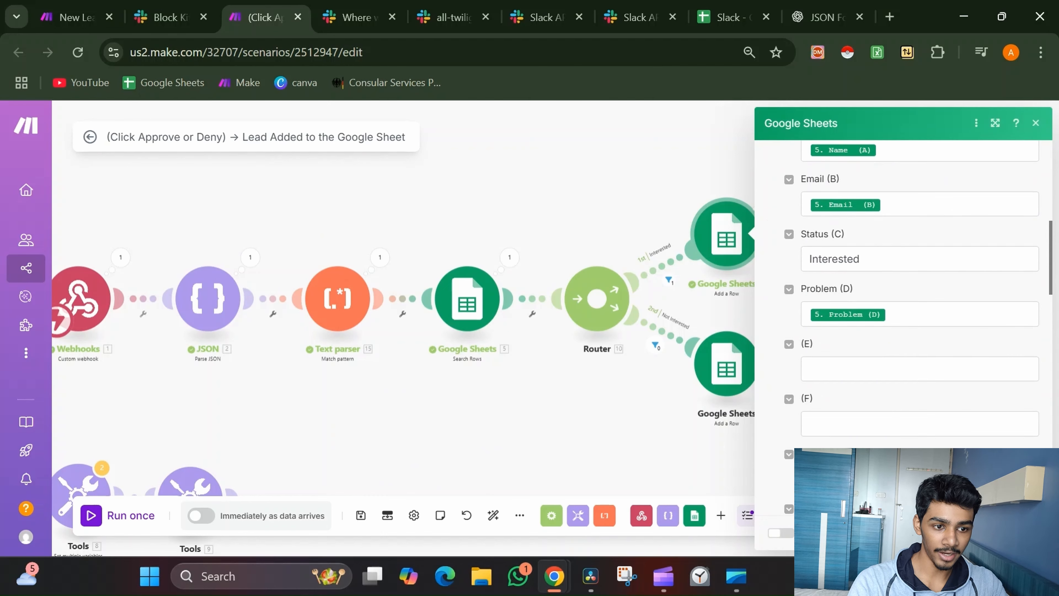
pyautogui.click(592, 445)
pyautogui.click(853, 235)
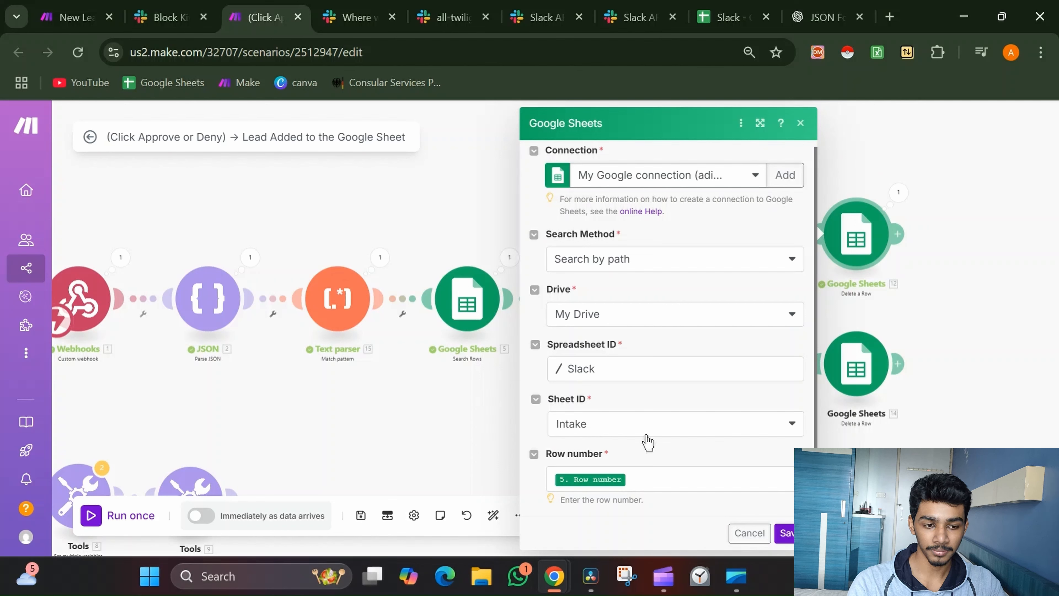
pyautogui.click(754, 531)
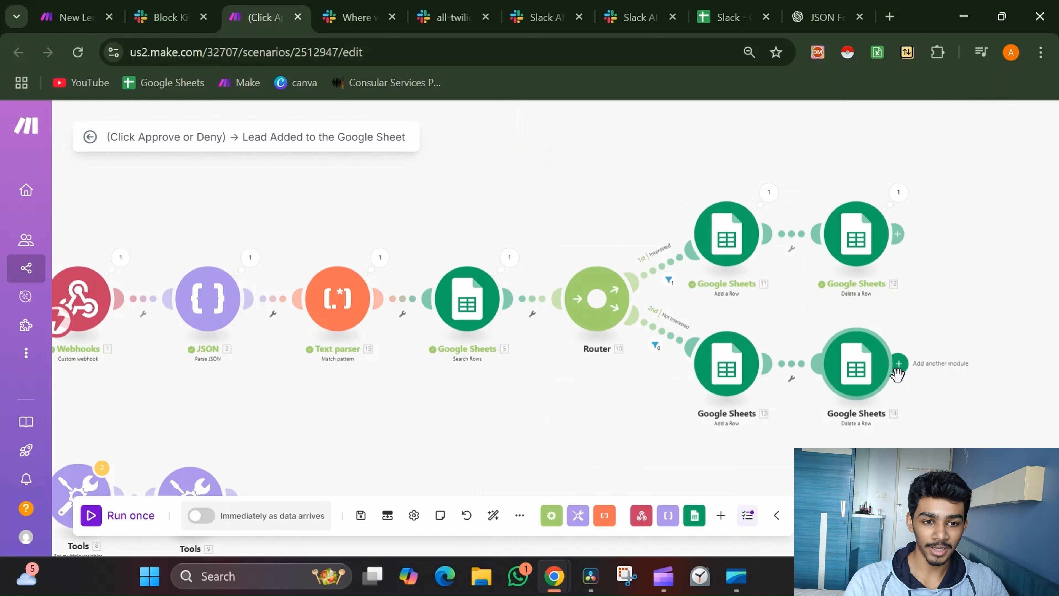
# Link both Tools modules to the Router as a 3rd route beneath it and open Tools 8's split settings
pyautogui.moveTo(577, 402); pyautogui.dragTo(666, 331)
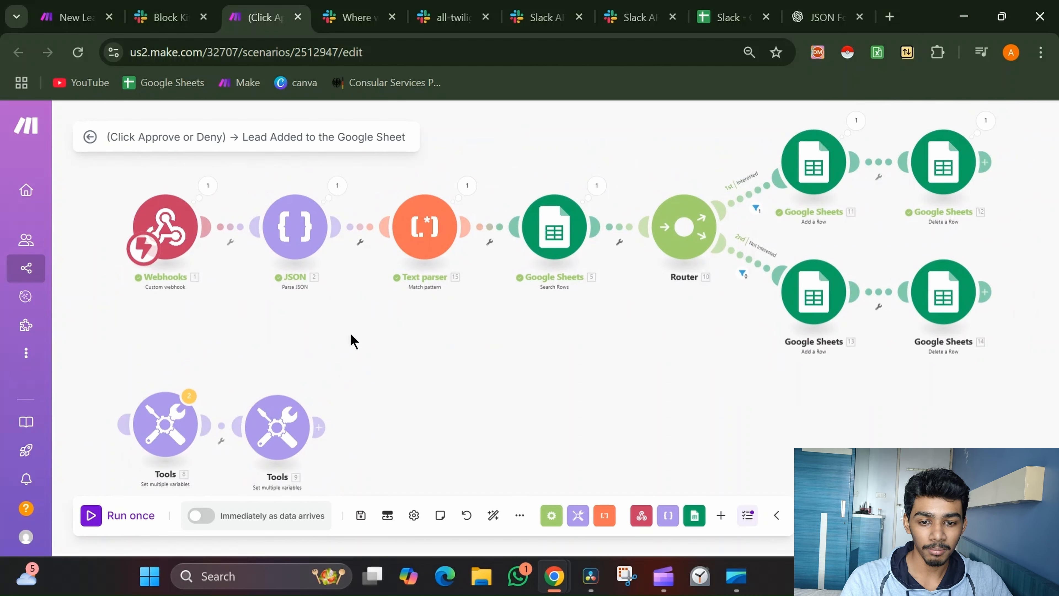
pyautogui.moveTo(157, 393); pyautogui.dragTo(683, 227)
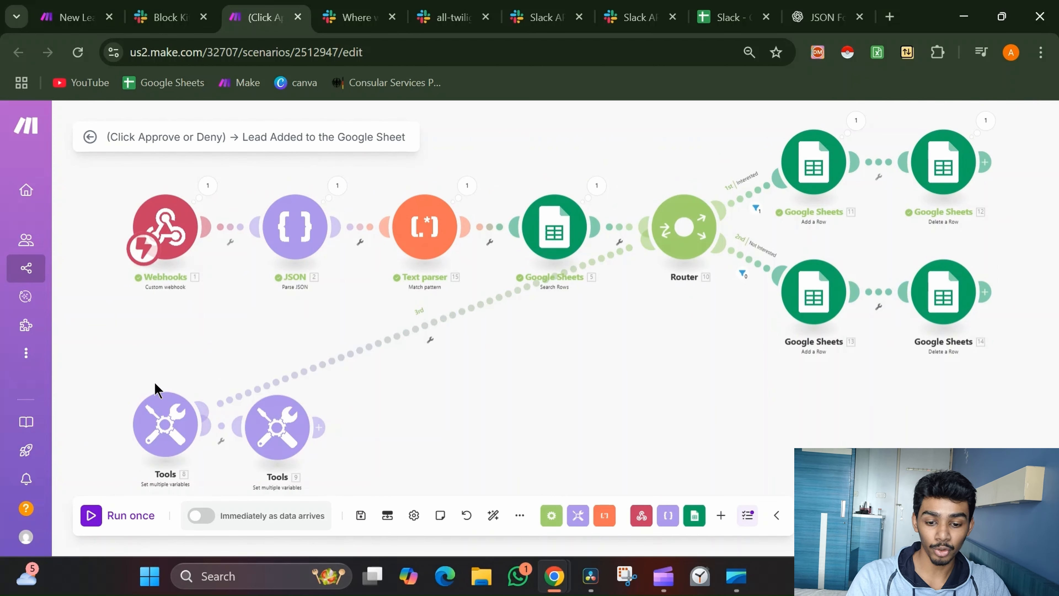
pyautogui.moveTo(157, 390); pyautogui.dragTo(776, 425)
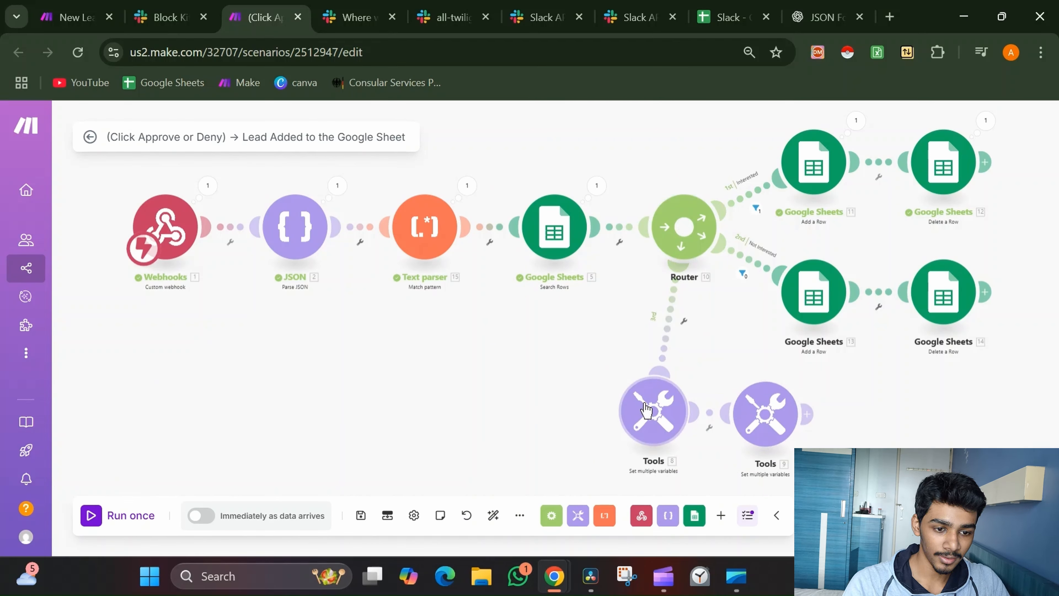
pyautogui.click(651, 411)
pyautogui.moveTo(593, 346); pyautogui.dragTo(479, 324)
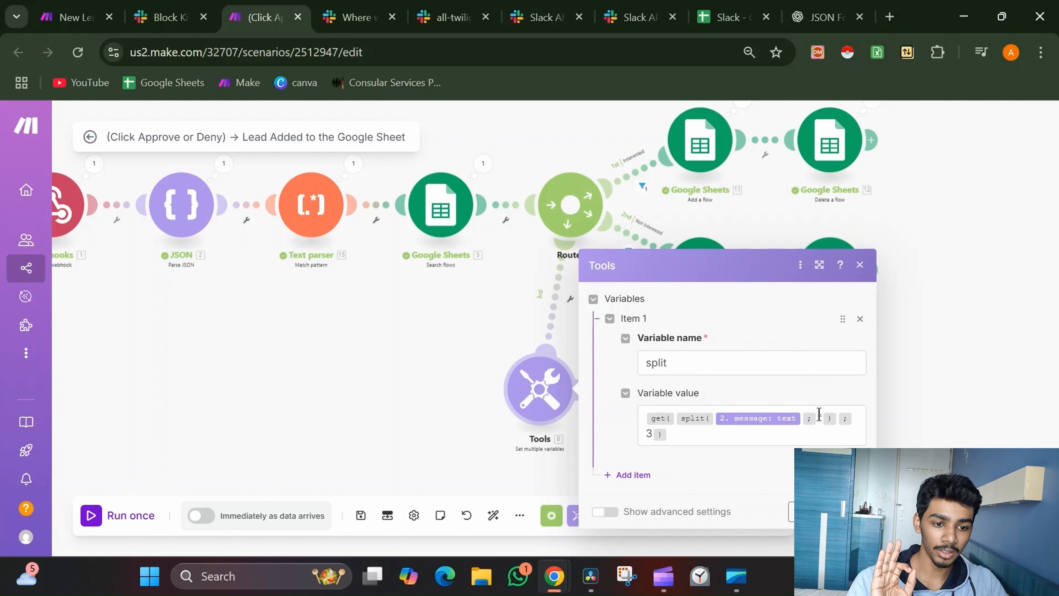
# Close the Tools settings and copy the lead's full message text from the JSON output
pyautogui.click(429, 300)
pyautogui.click(223, 163)
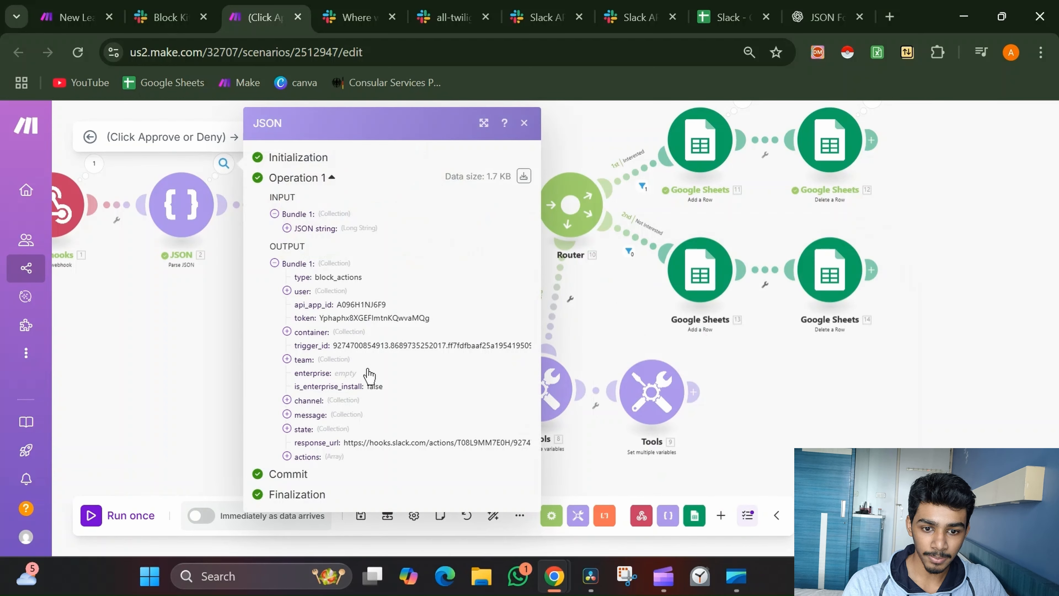
pyautogui.click(332, 428)
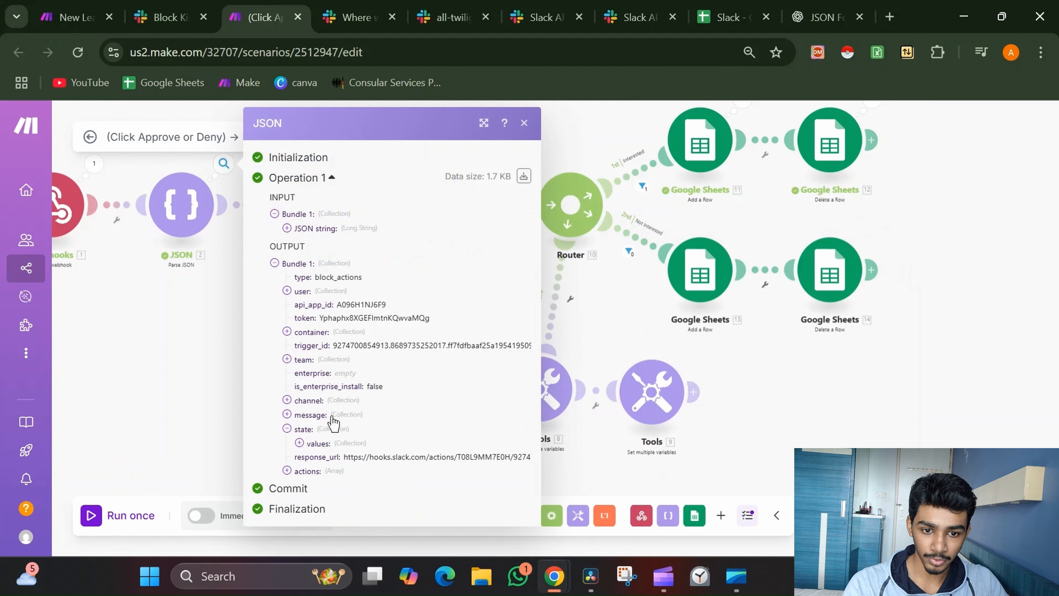
pyautogui.click(328, 414)
pyautogui.scroll(-1, 363, 467)
pyautogui.scroll(-1, 363, 467)
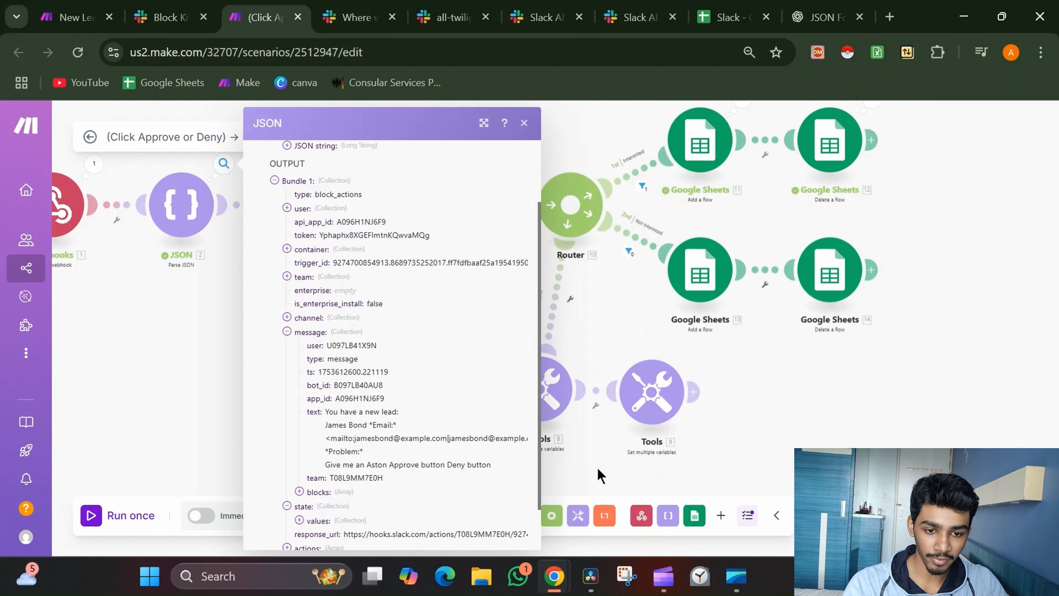
pyautogui.moveTo(326, 411); pyautogui.dragTo(492, 461)
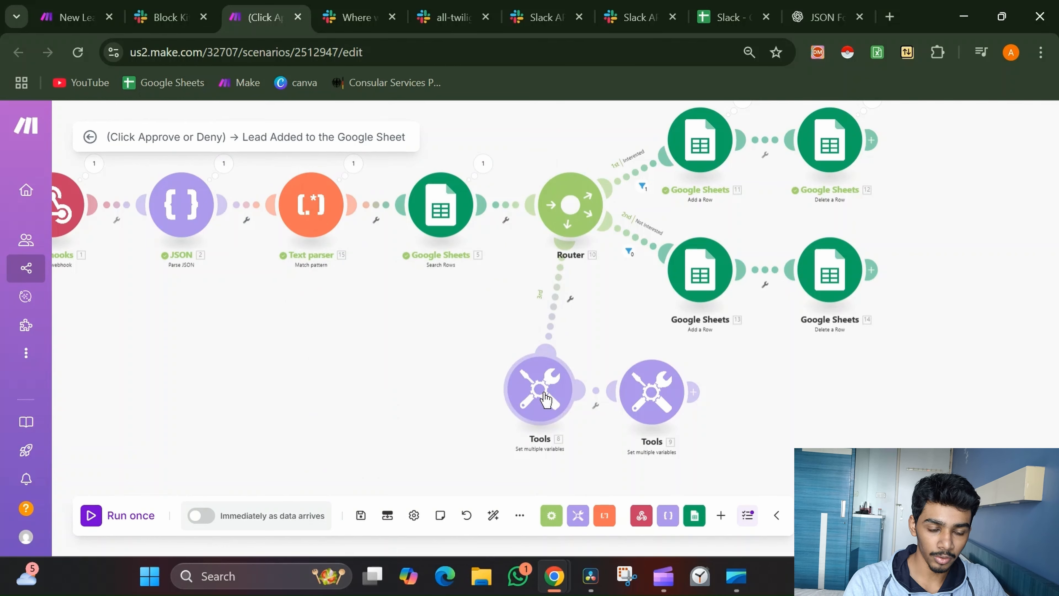
# Run only the first Tools module on the pasted message and select its split output value
pyautogui.rightClick(541, 387)
pyautogui.click(572, 413)
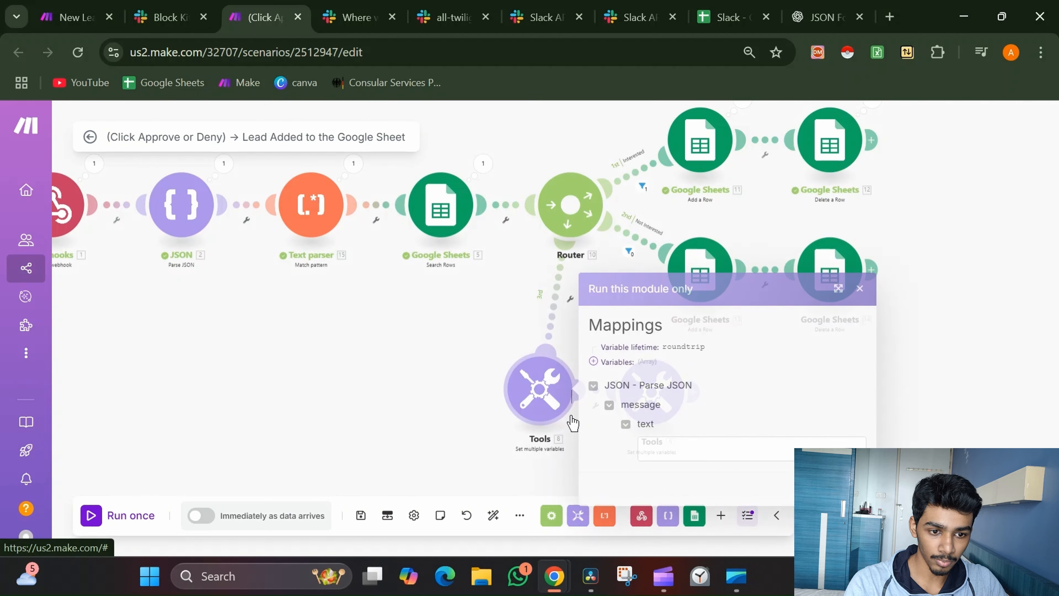
pyautogui.click(637, 442)
pyautogui.hotkey('ctrl', 'v')
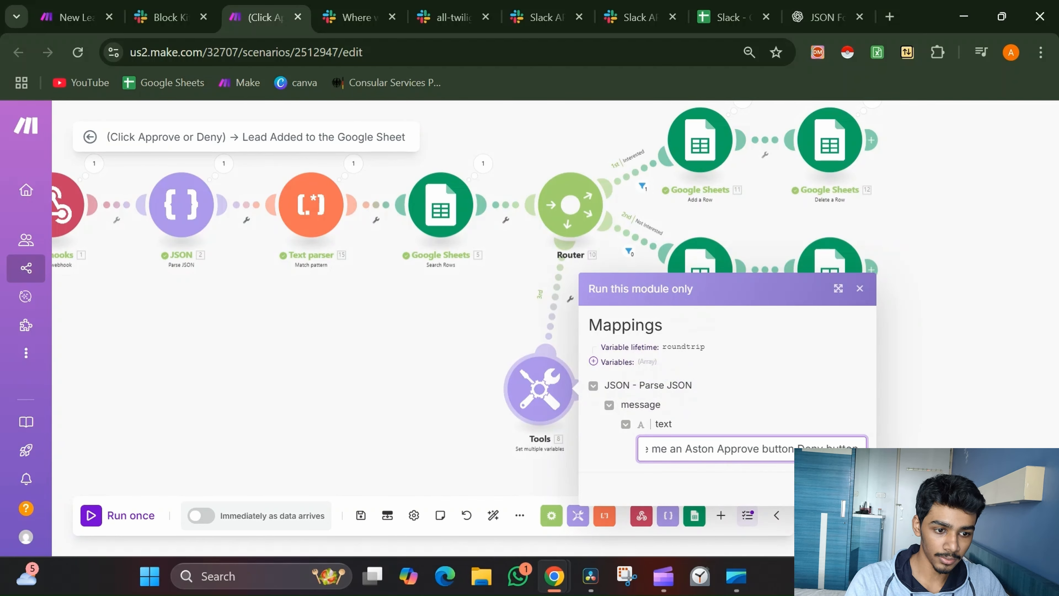
pyautogui.click(851, 489)
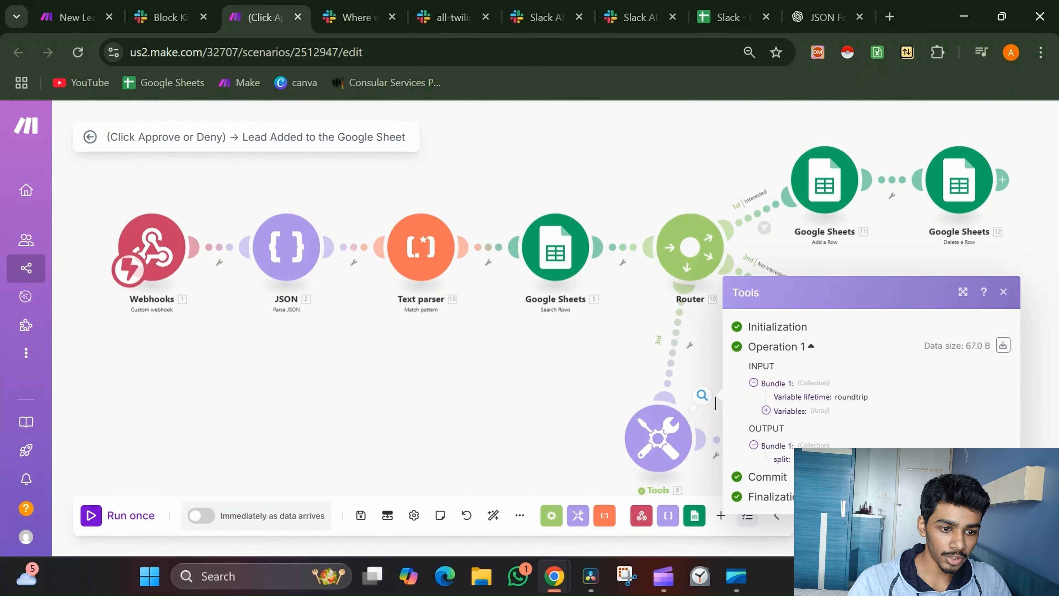
pyautogui.moveTo(569, 323); pyautogui.dragTo(394, 249)
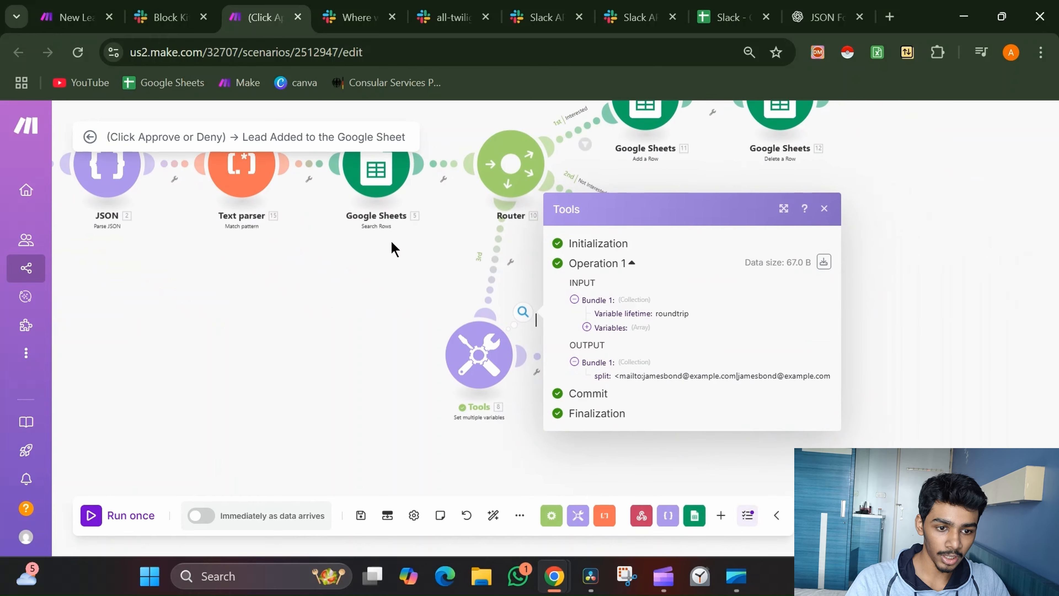
pyautogui.moveTo(620, 375); pyautogui.dragTo(830, 375)
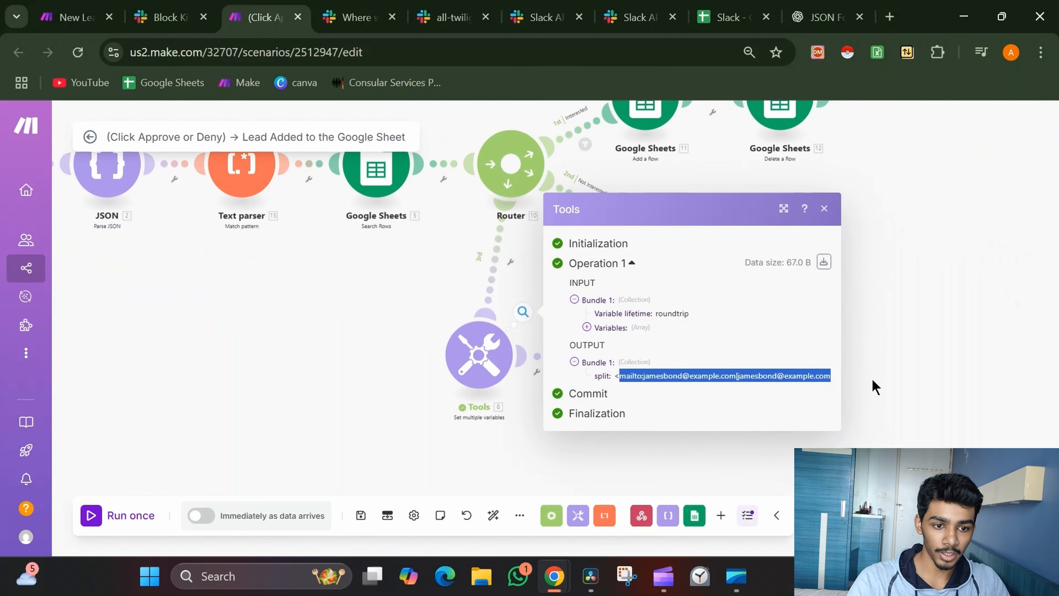
pyautogui.click(615, 376)
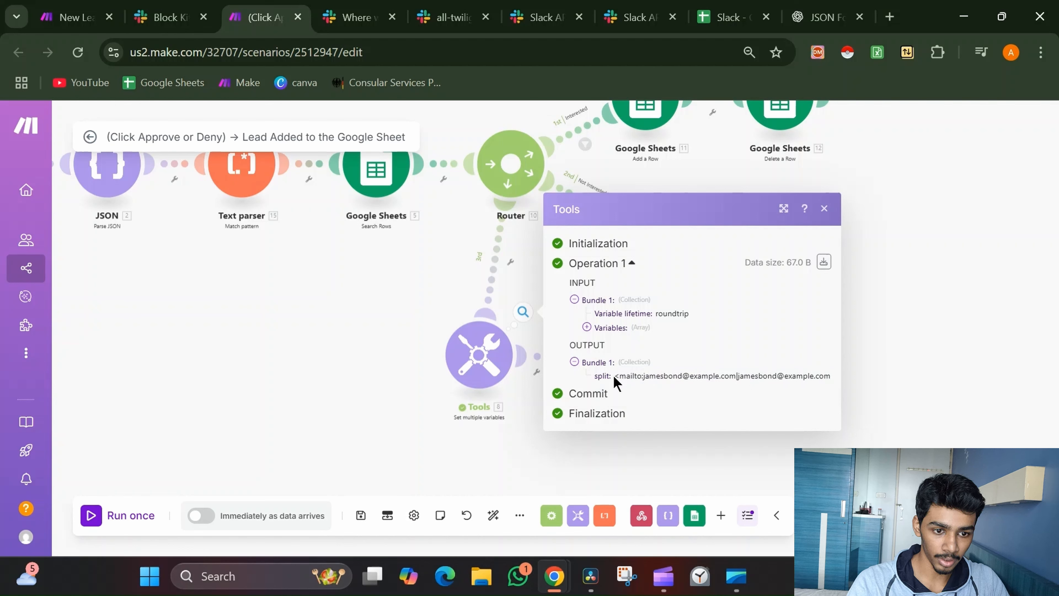
pyautogui.moveTo(614, 376); pyautogui.dragTo(835, 374)
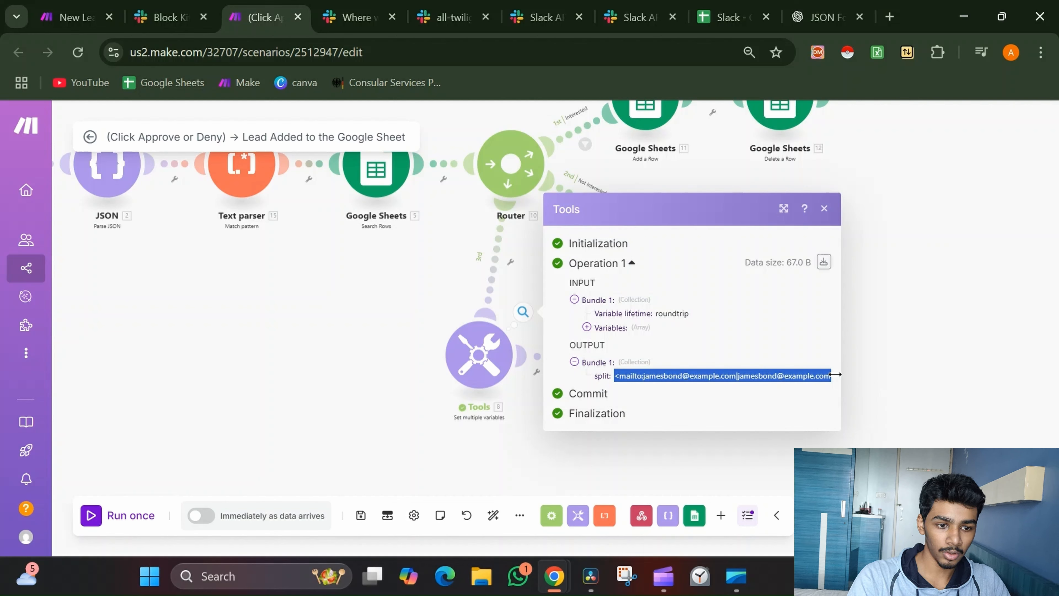
pyautogui.click(493, 433)
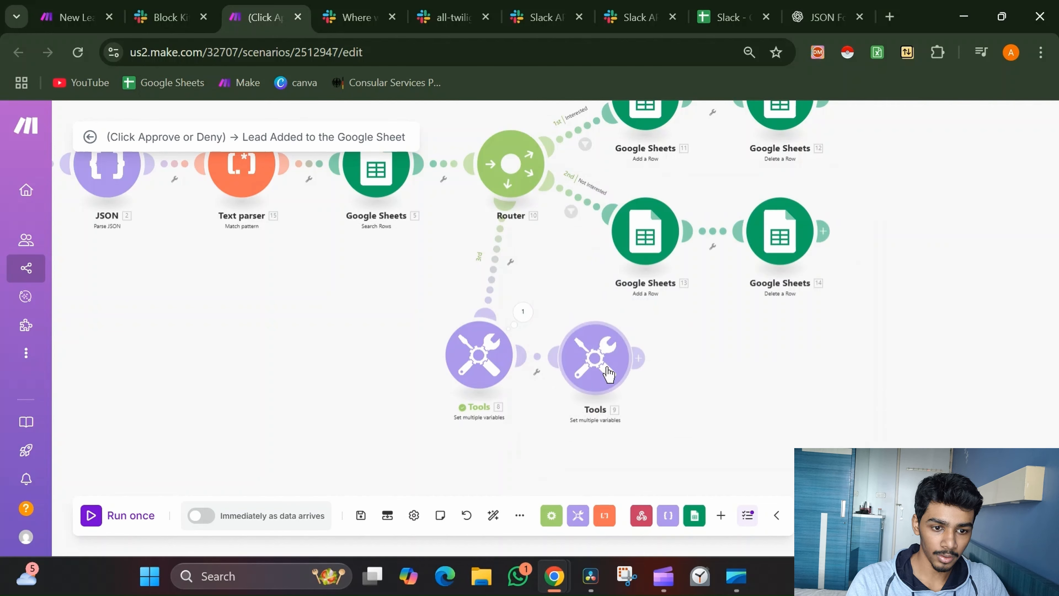
pyautogui.click(607, 372)
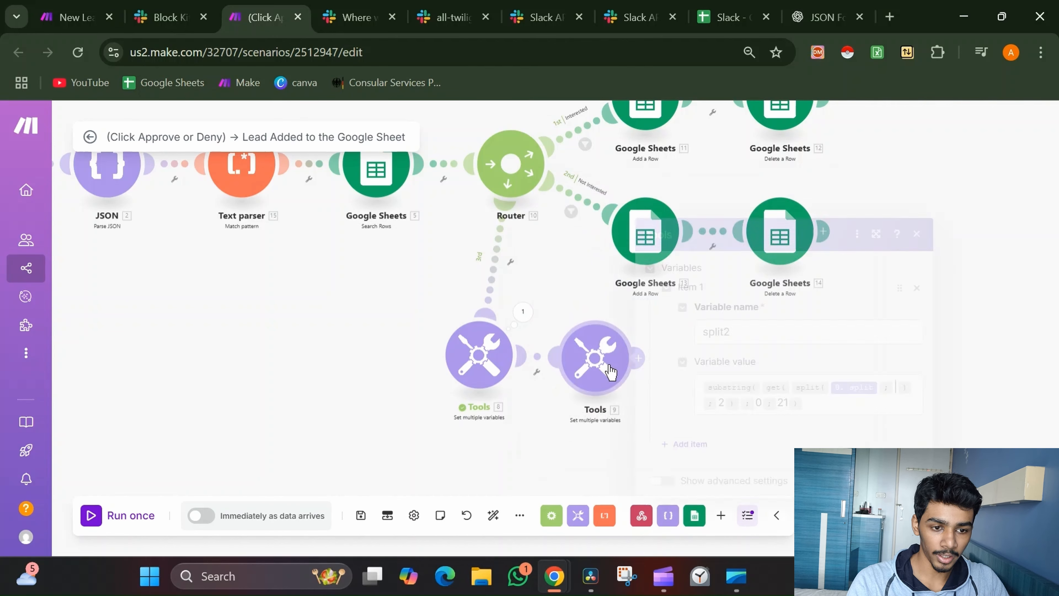
pyautogui.click(845, 402)
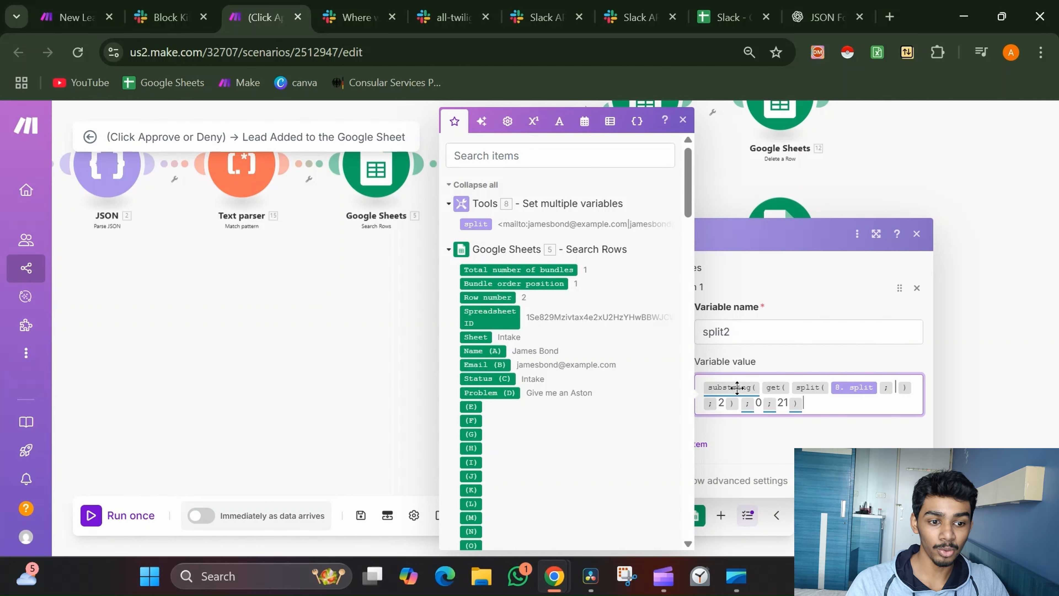
pyautogui.moveTo(736, 387)
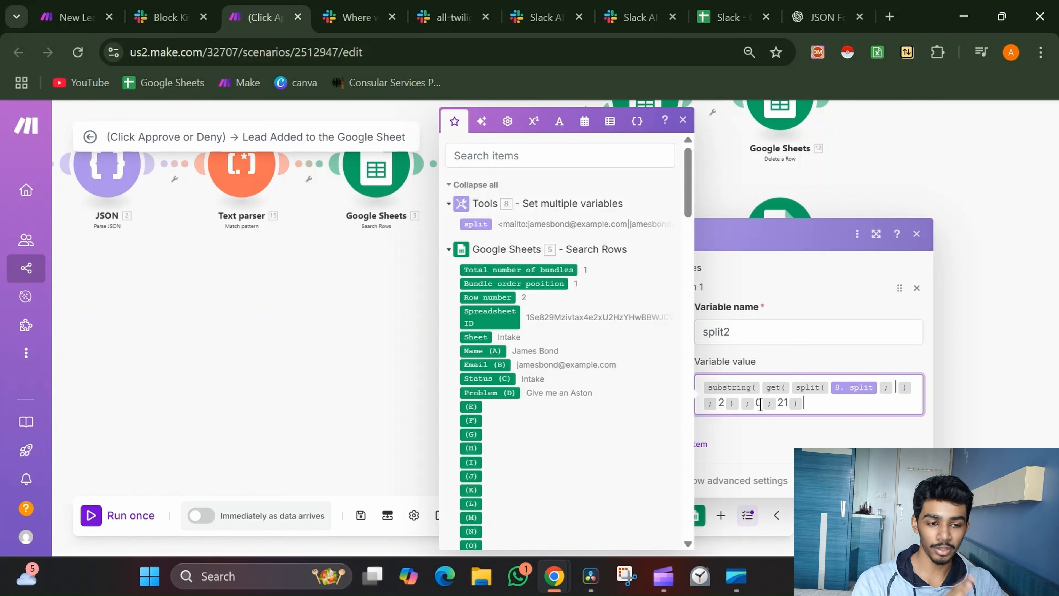
pyautogui.press('Escape')
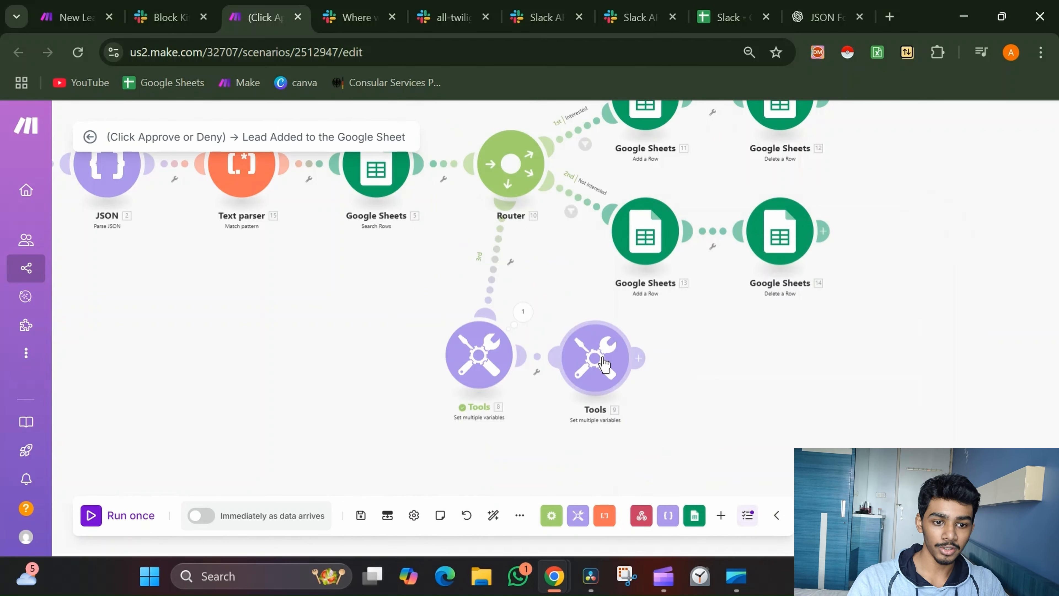
# Run only the second Tools module on the pasted split value, yielding the plain email as split2
pyautogui.rightClick(599, 358)
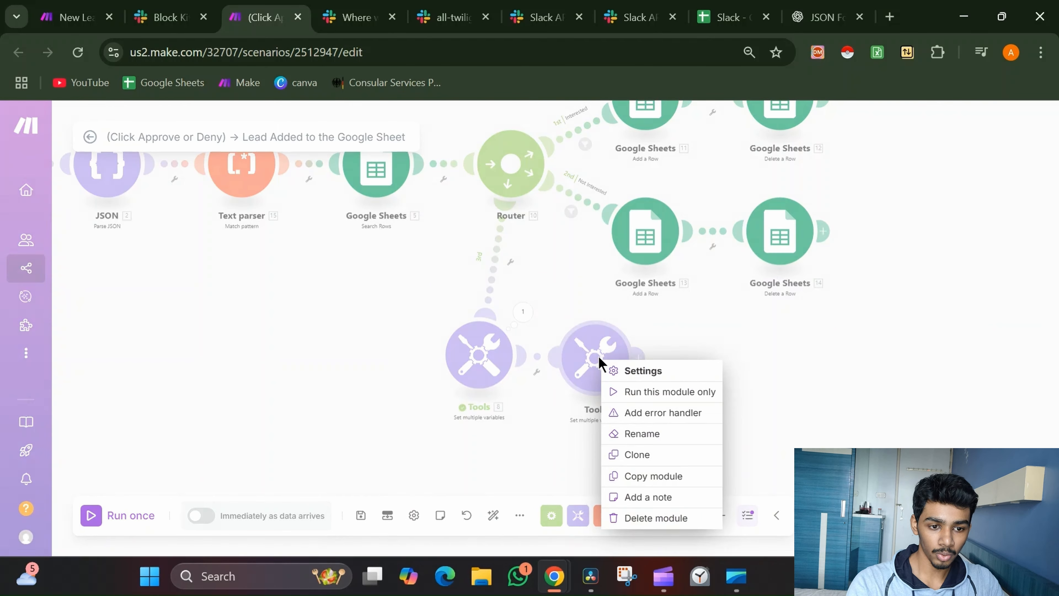
pyautogui.click(622, 392)
pyautogui.click(721, 405)
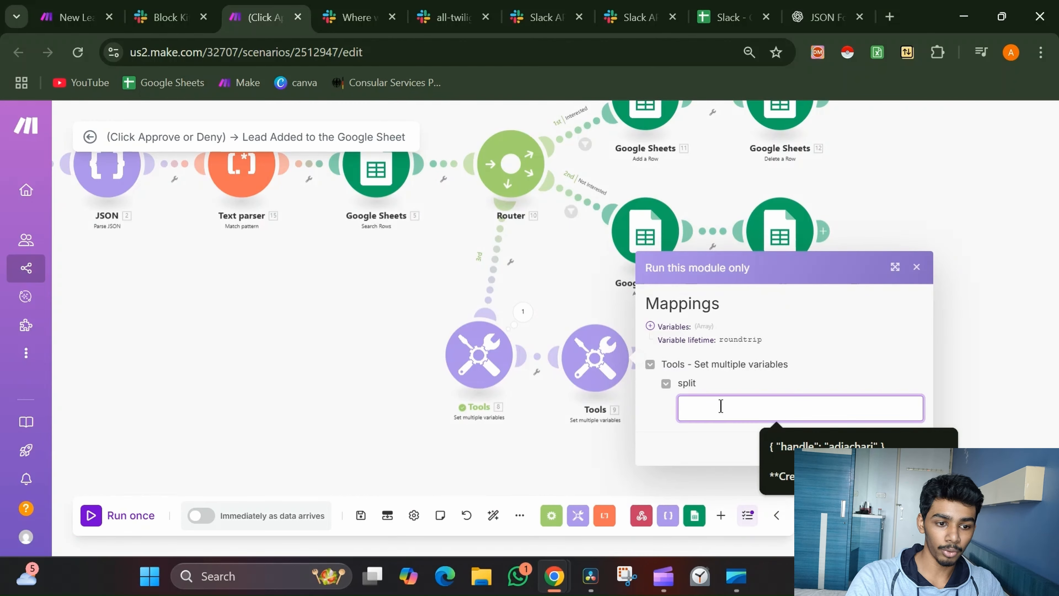
pyautogui.hotkey('ctrl', 'v')
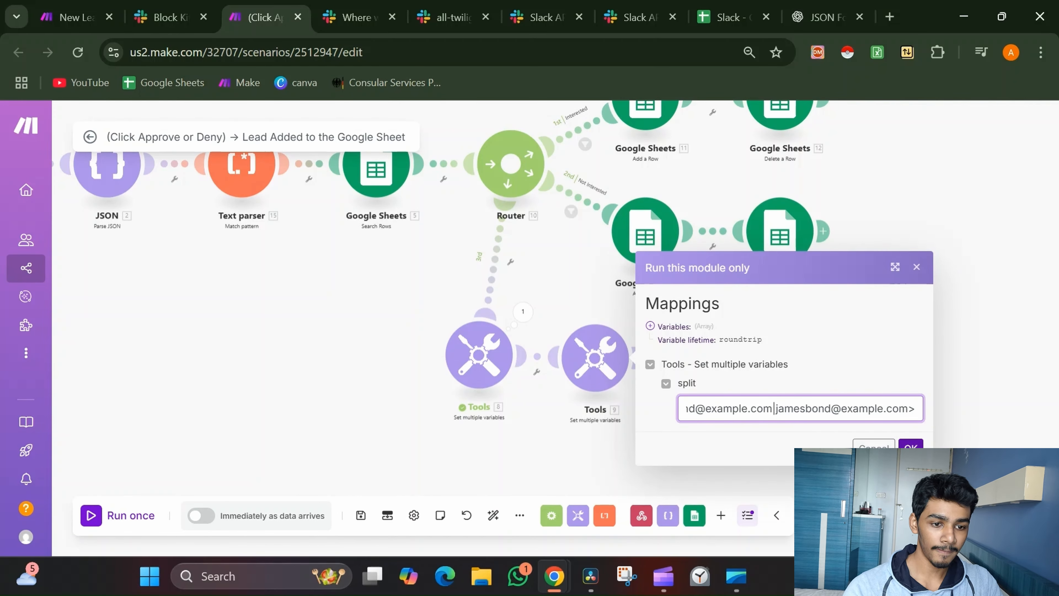
pyautogui.click(910, 450)
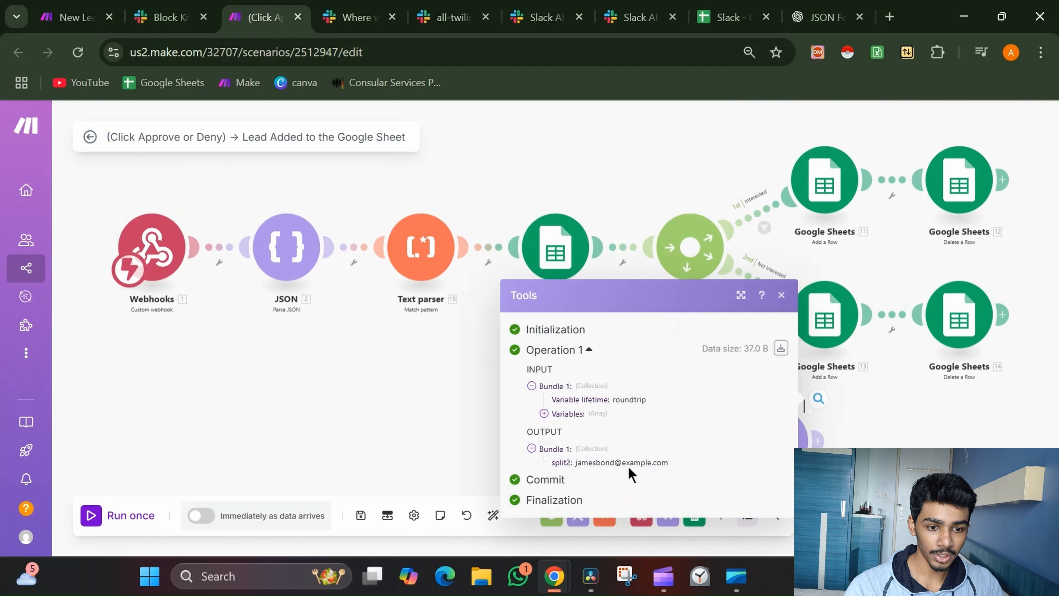
pyautogui.moveTo(580, 464); pyautogui.dragTo(685, 467)
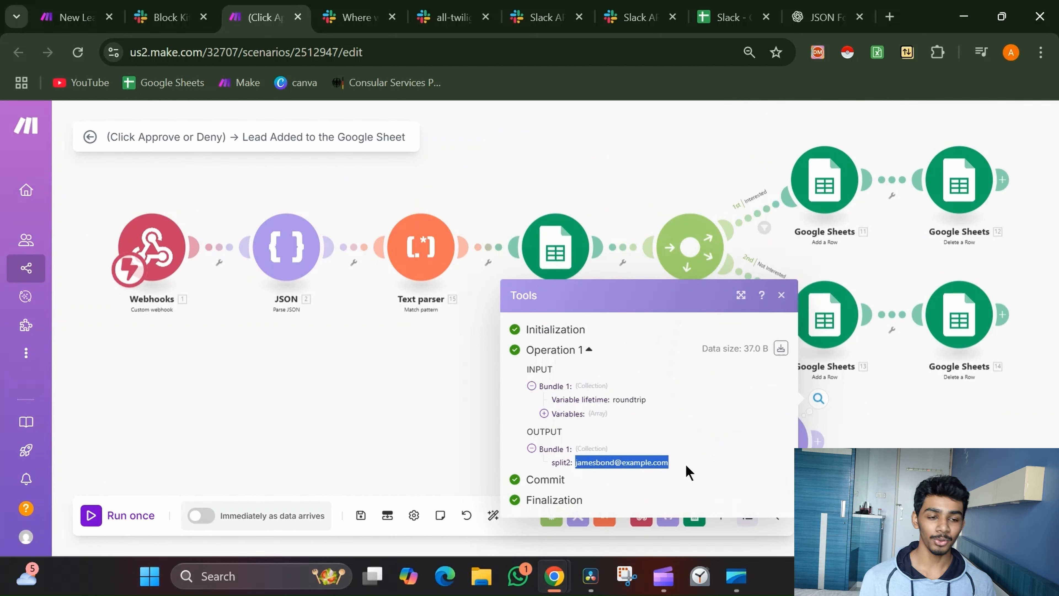
pyautogui.click(781, 295)
# Unlink the third route from the Router and move the Tools pair beneath the main flow
pyautogui.moveTo(496, 350); pyautogui.dragTo(489, 319)
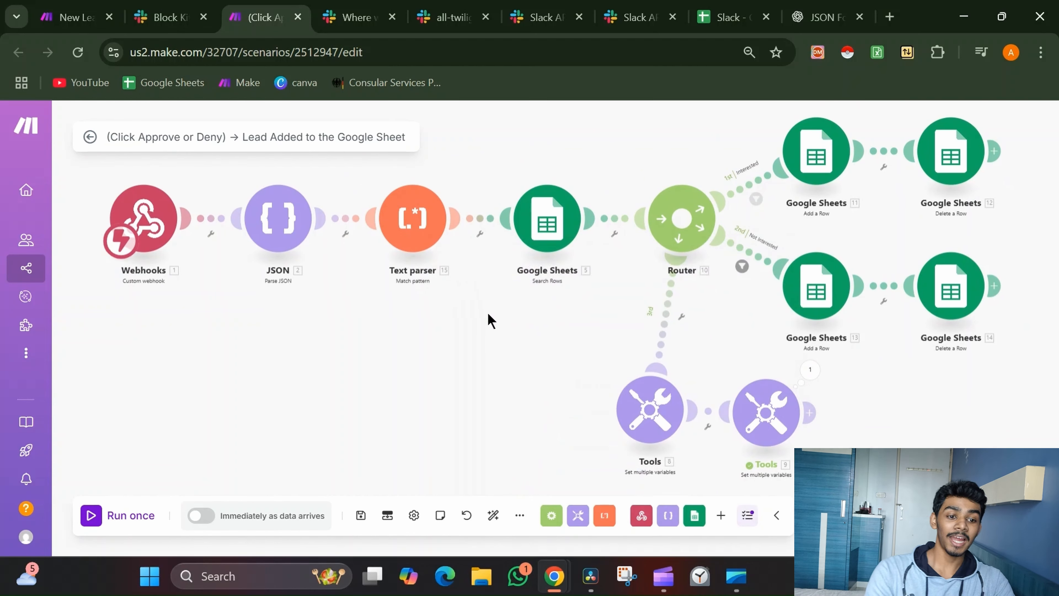
pyautogui.click(681, 315)
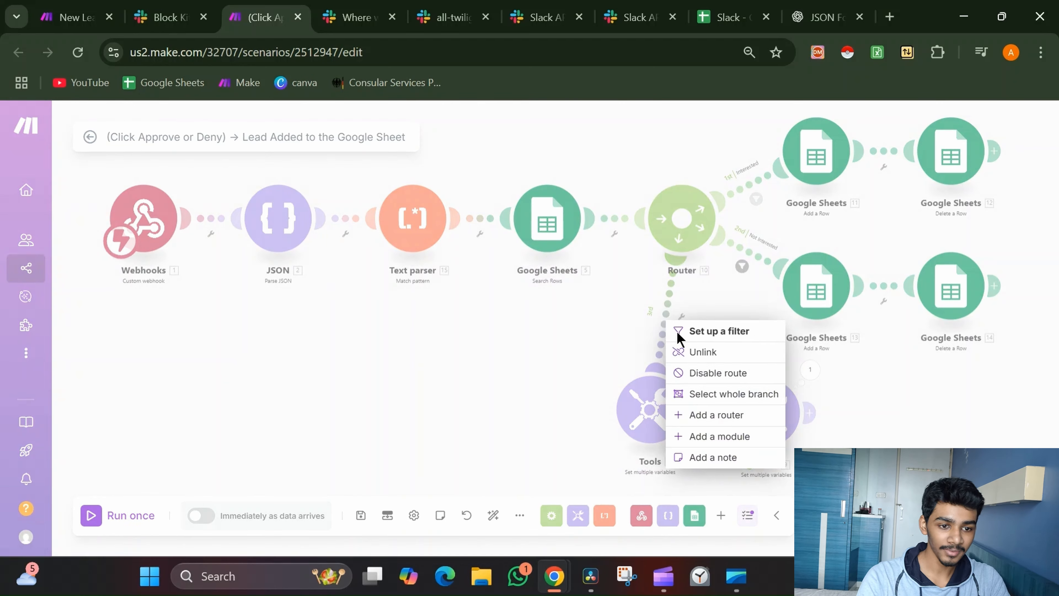
pyautogui.click(698, 359)
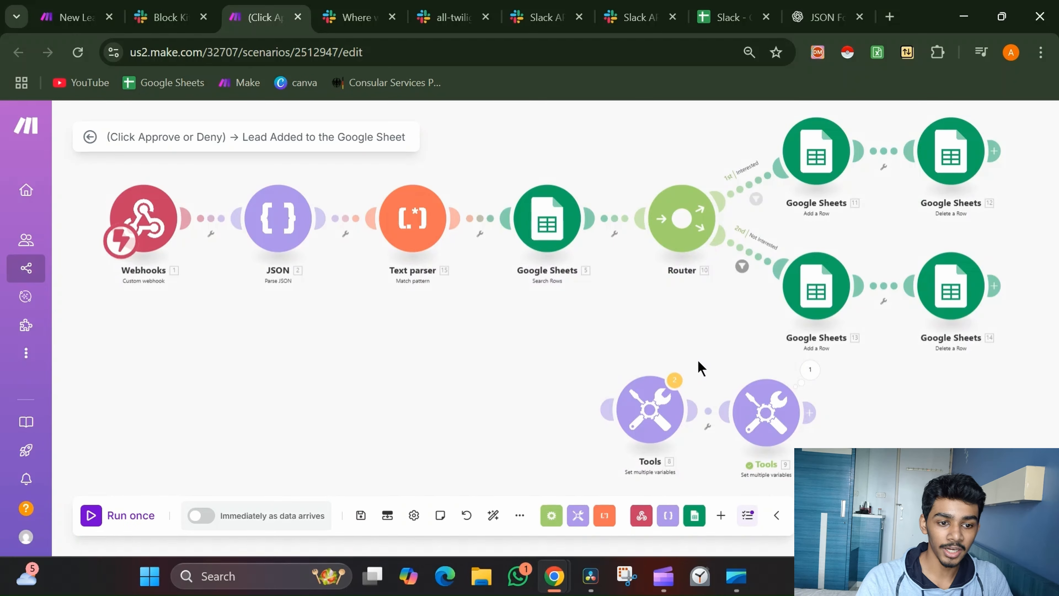
pyautogui.moveTo(585, 326)
pyautogui.mouseDown()
pyautogui.moveTo(811, 421)
pyautogui.moveTo(810, 435)
pyautogui.moveTo(436, 378)
pyautogui.moveTo(384, 407)
pyautogui.mouseUp()
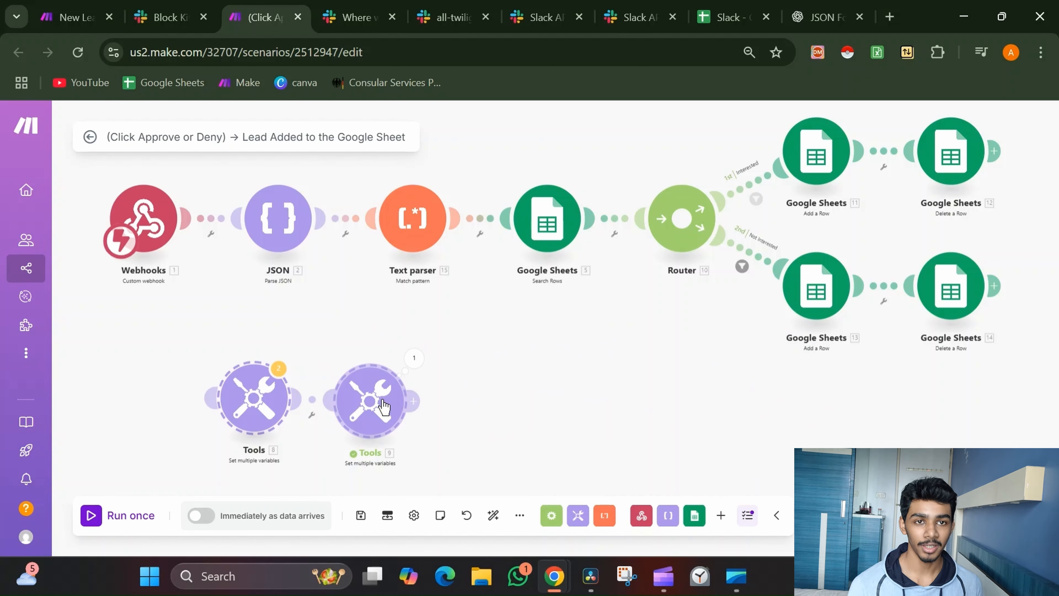